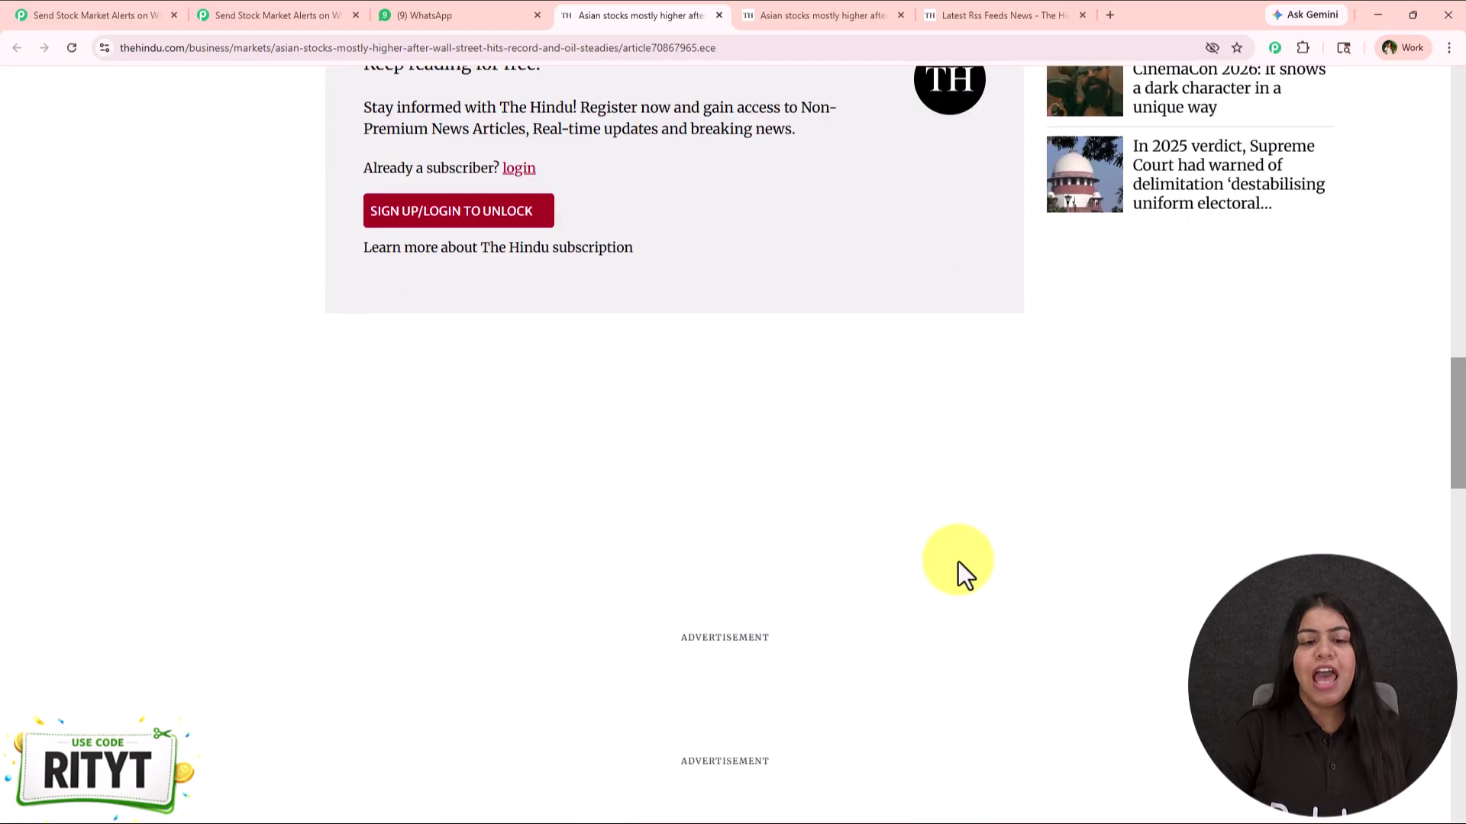
Review the Asian stocks article, its WhatsApp alert and the finished RSS-to-Chatflow workflow, ending on the blank workflow
scroll(936, 578, "up", 15)
scroll(939, 587, "up", 4)
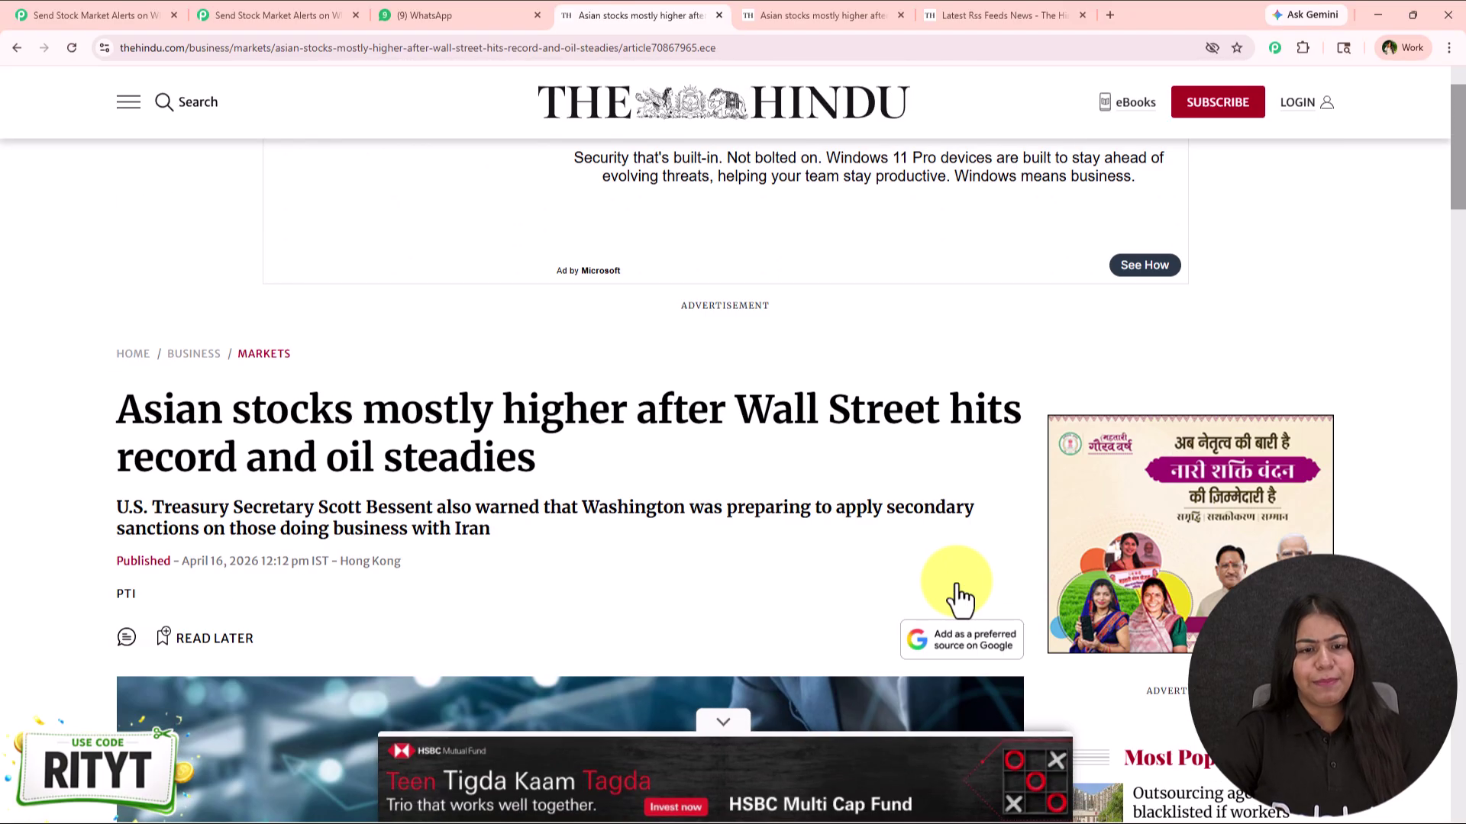
left_click(416, 15)
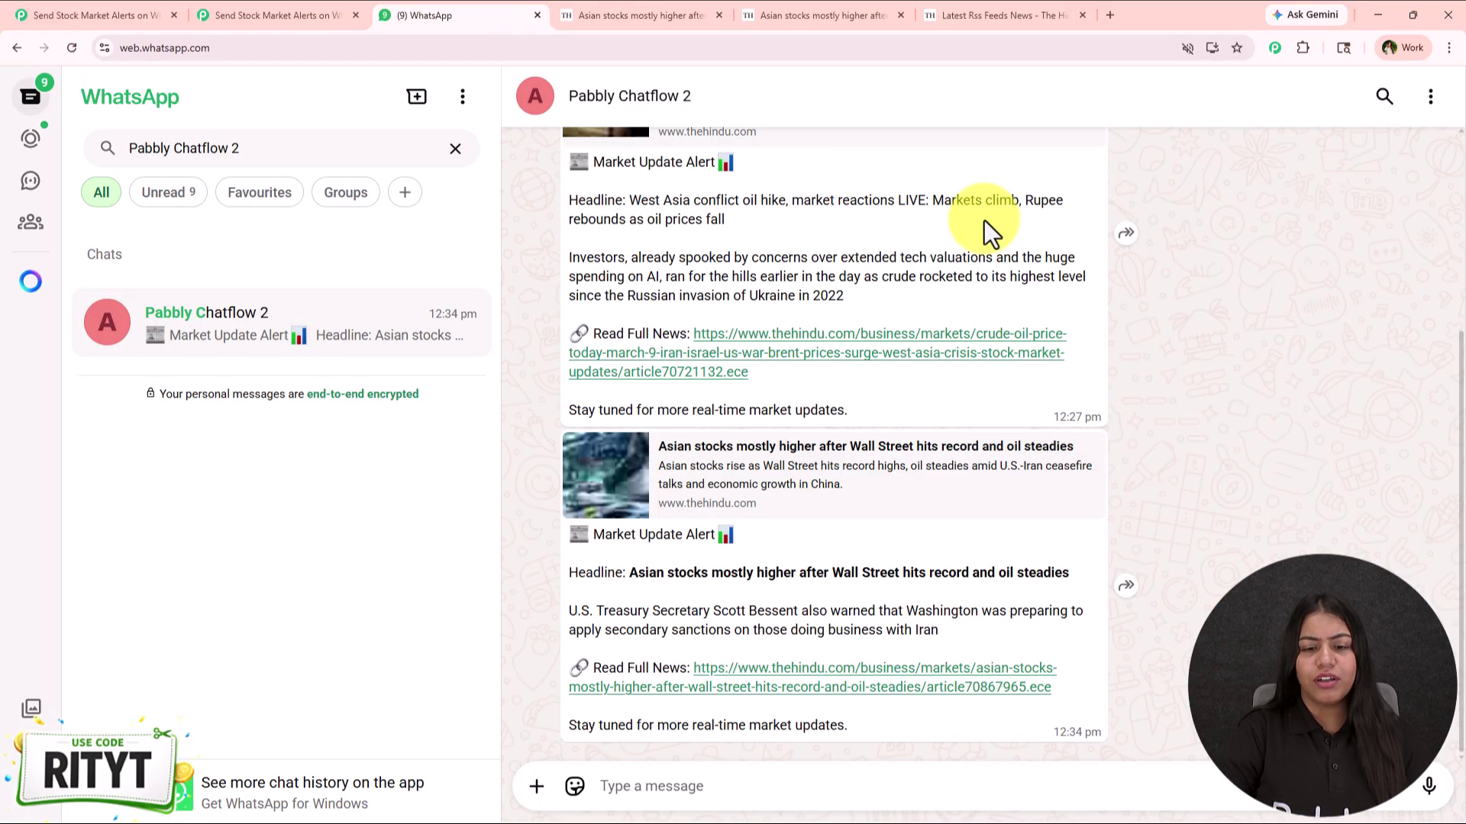
left_click(45, 17)
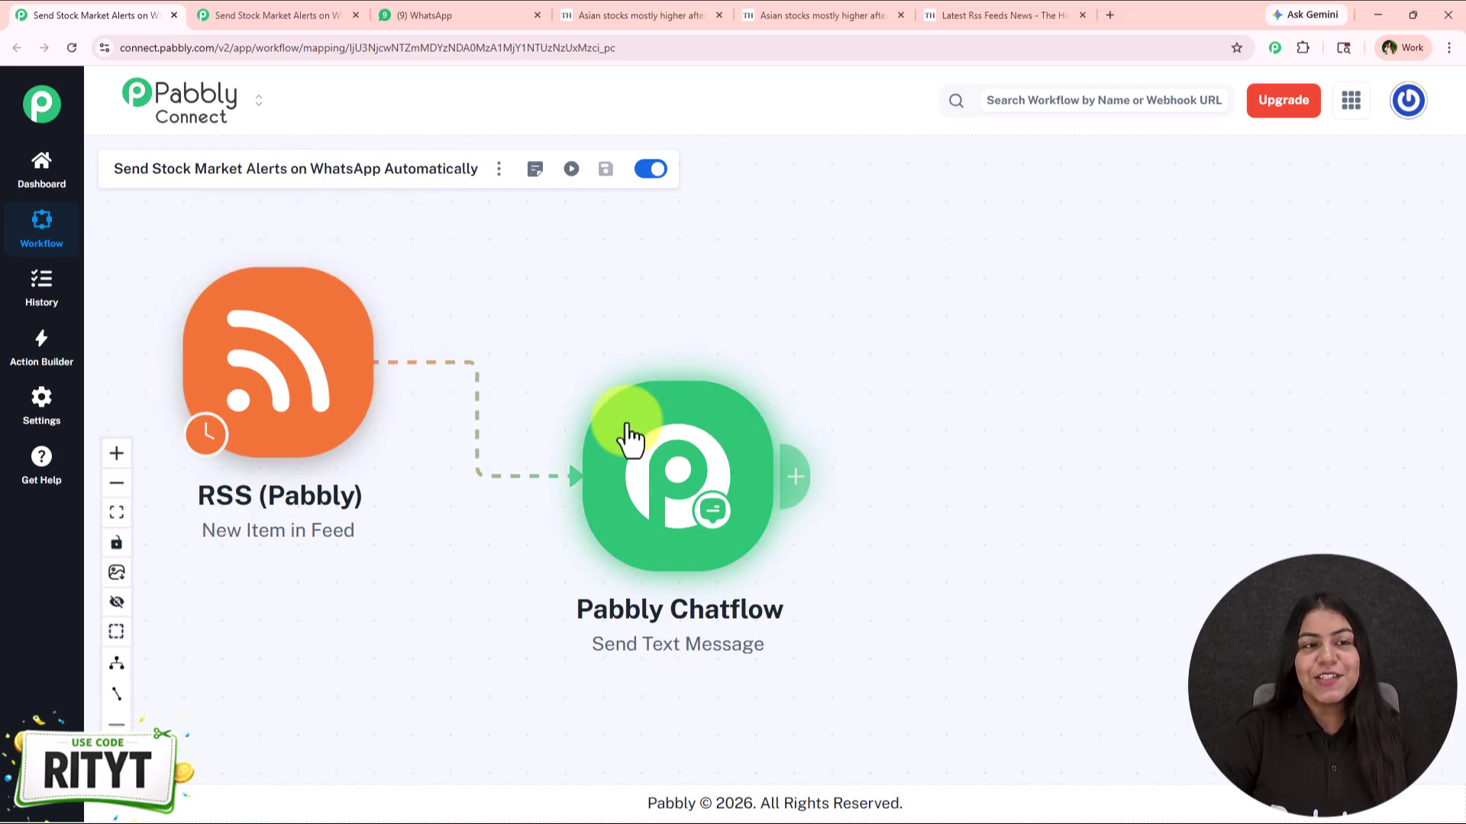
left_click(293, 18)
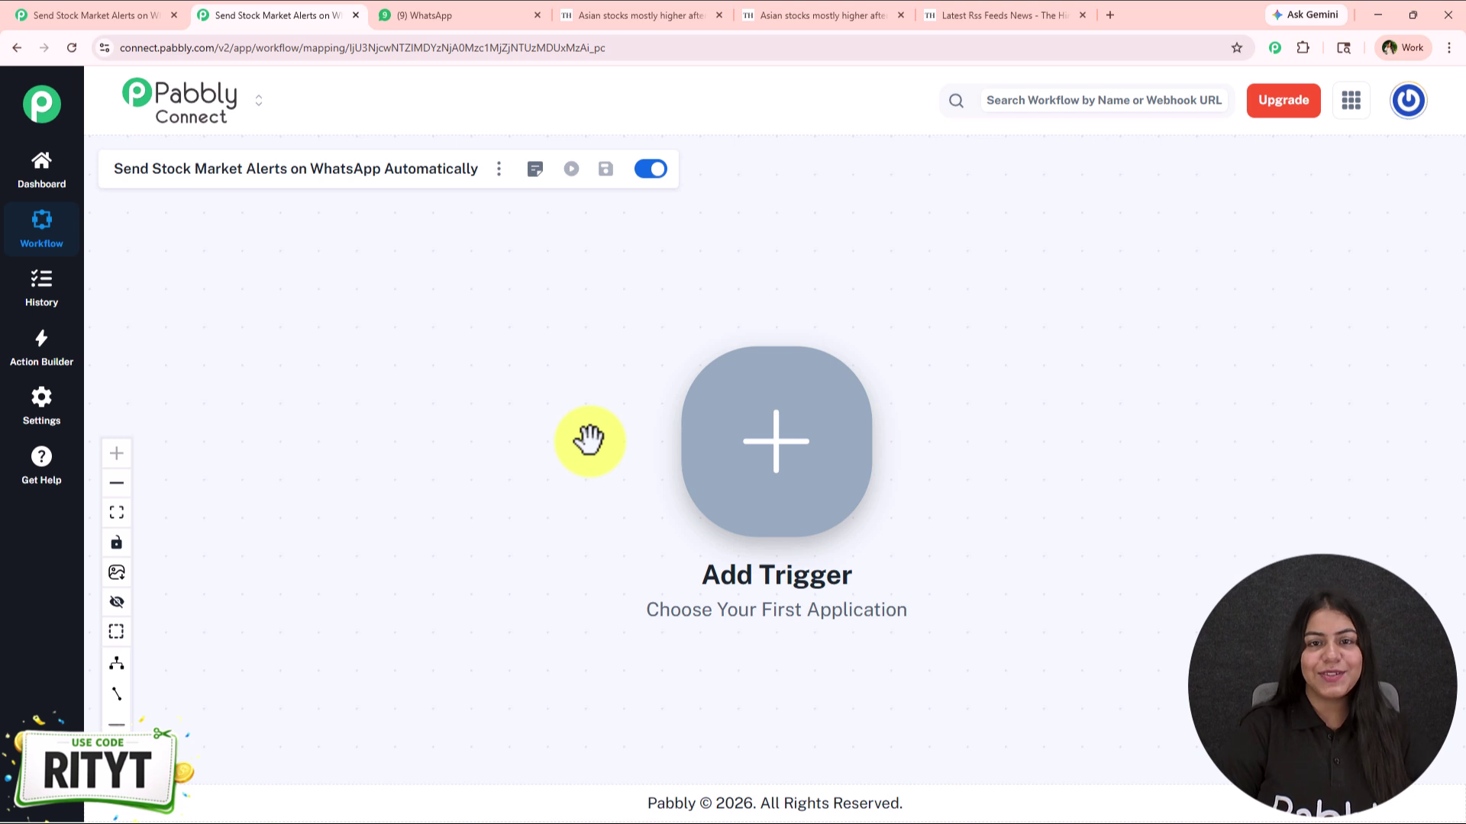
Open the Pabbly Connect website at pabbly.com/connect in a new browser tab
left_click(1110, 14)
type("p")
key("Return")
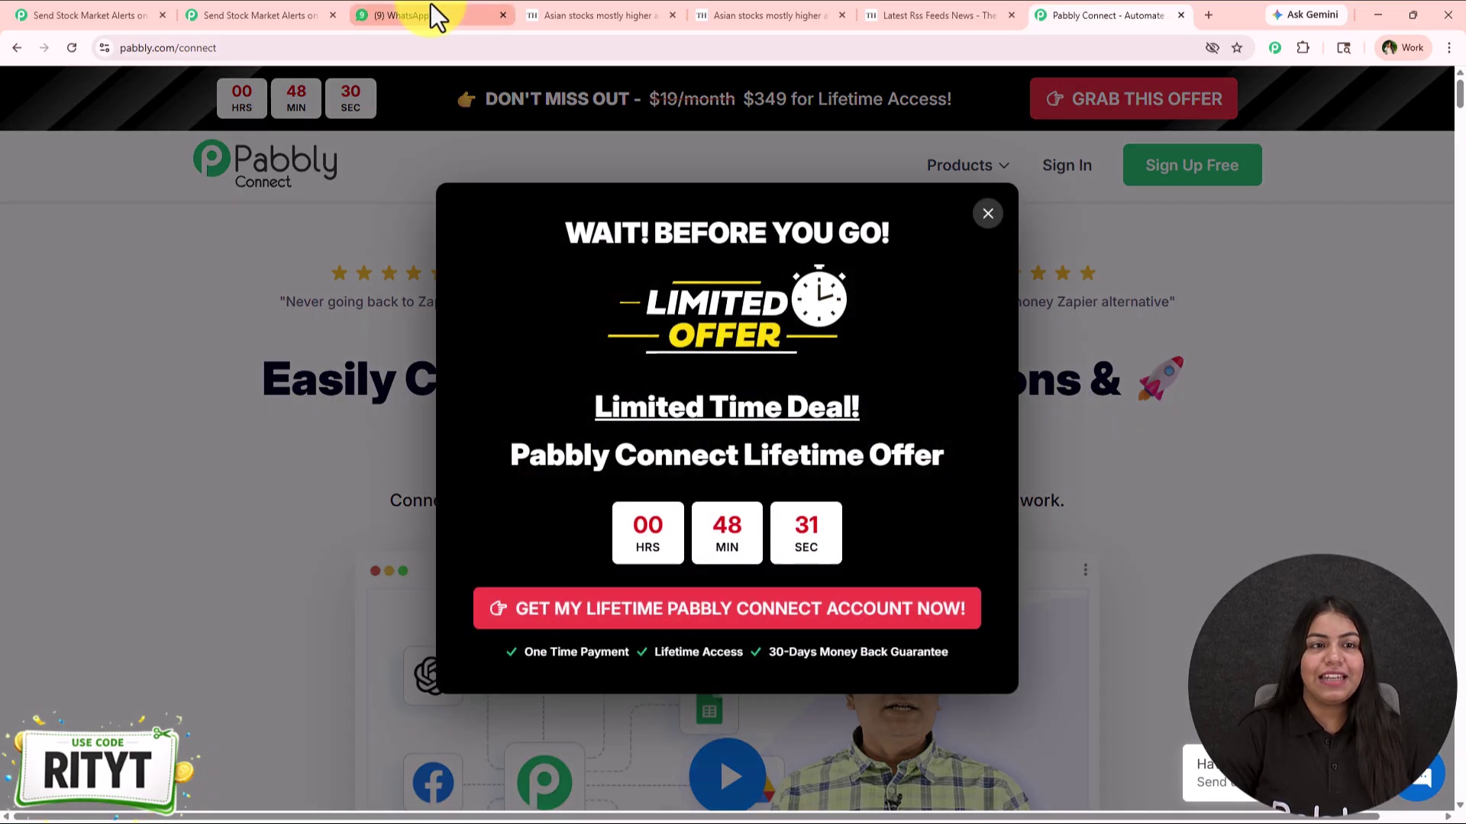
Look over the Market Update Alert messages in the Pabbly Chatflow 2 chat on WhatsApp Web
left_click(428, 15)
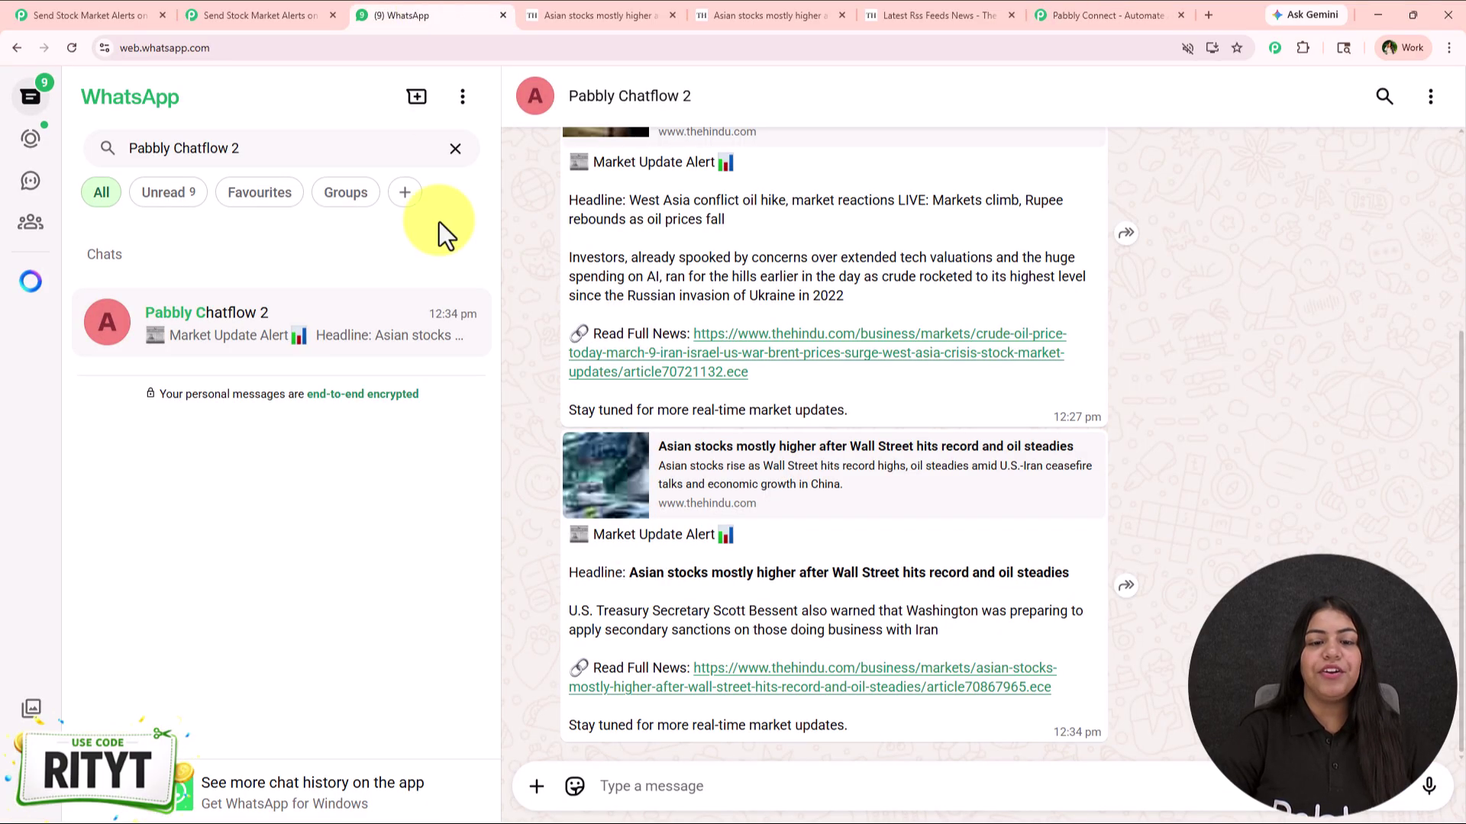
scroll(733, 534, "up", 4)
scroll(720, 557, "down", 4)
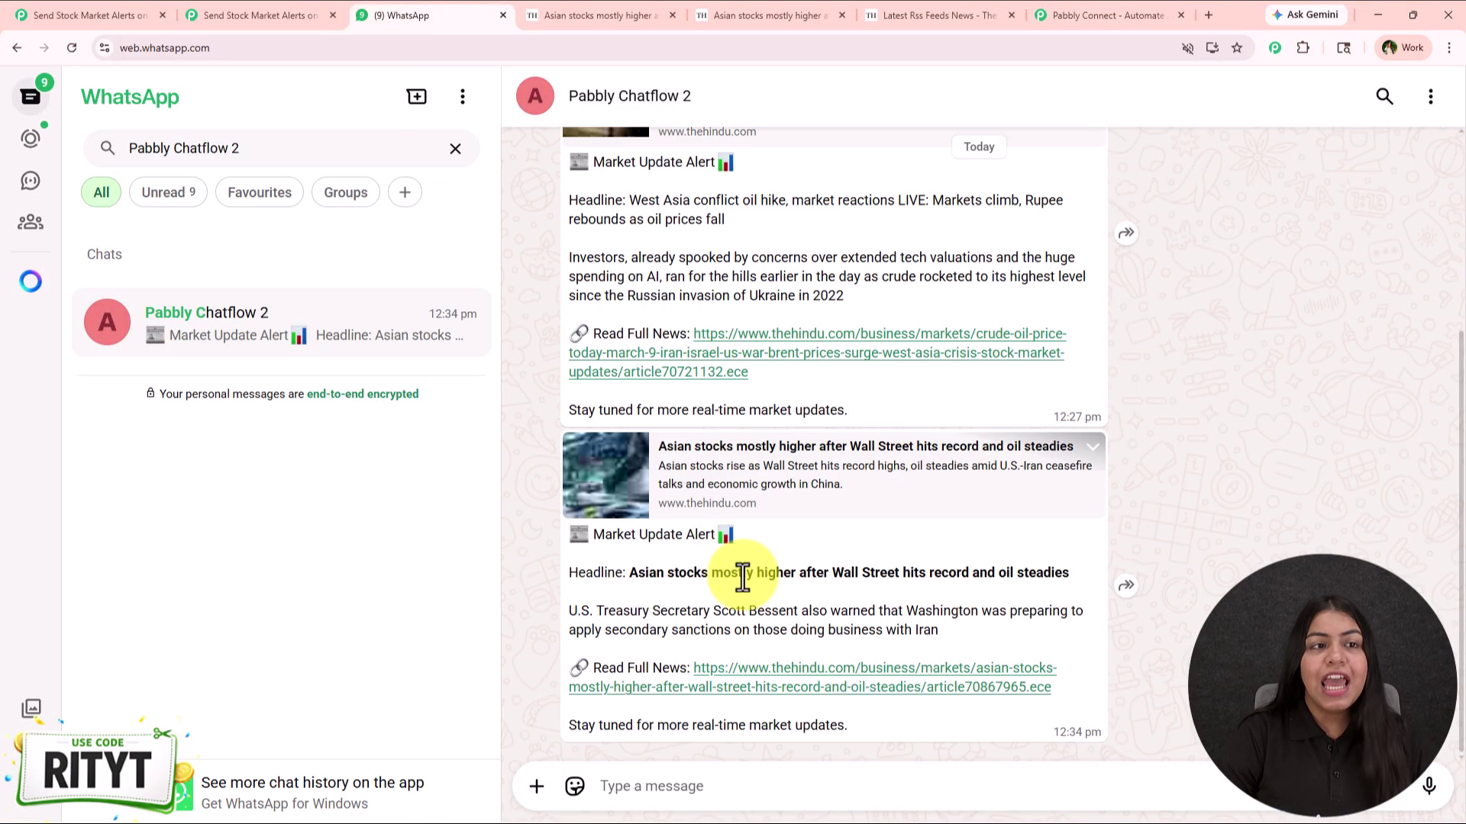
Return to the blank Send Stock Market Alerts workflow and close both Asian stocks article pages
left_click(236, 14)
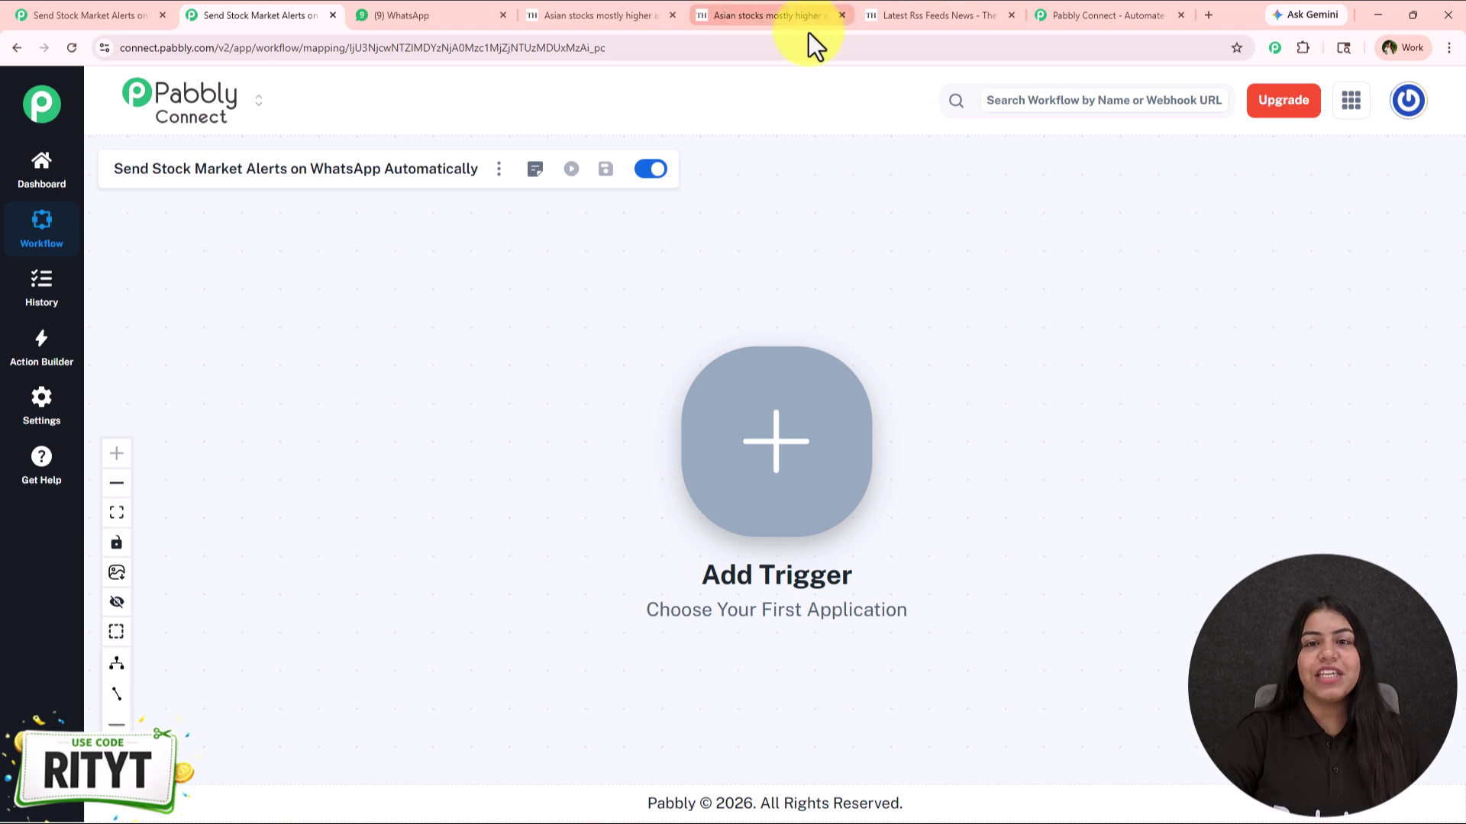
left_click(841, 16)
left_click(672, 15)
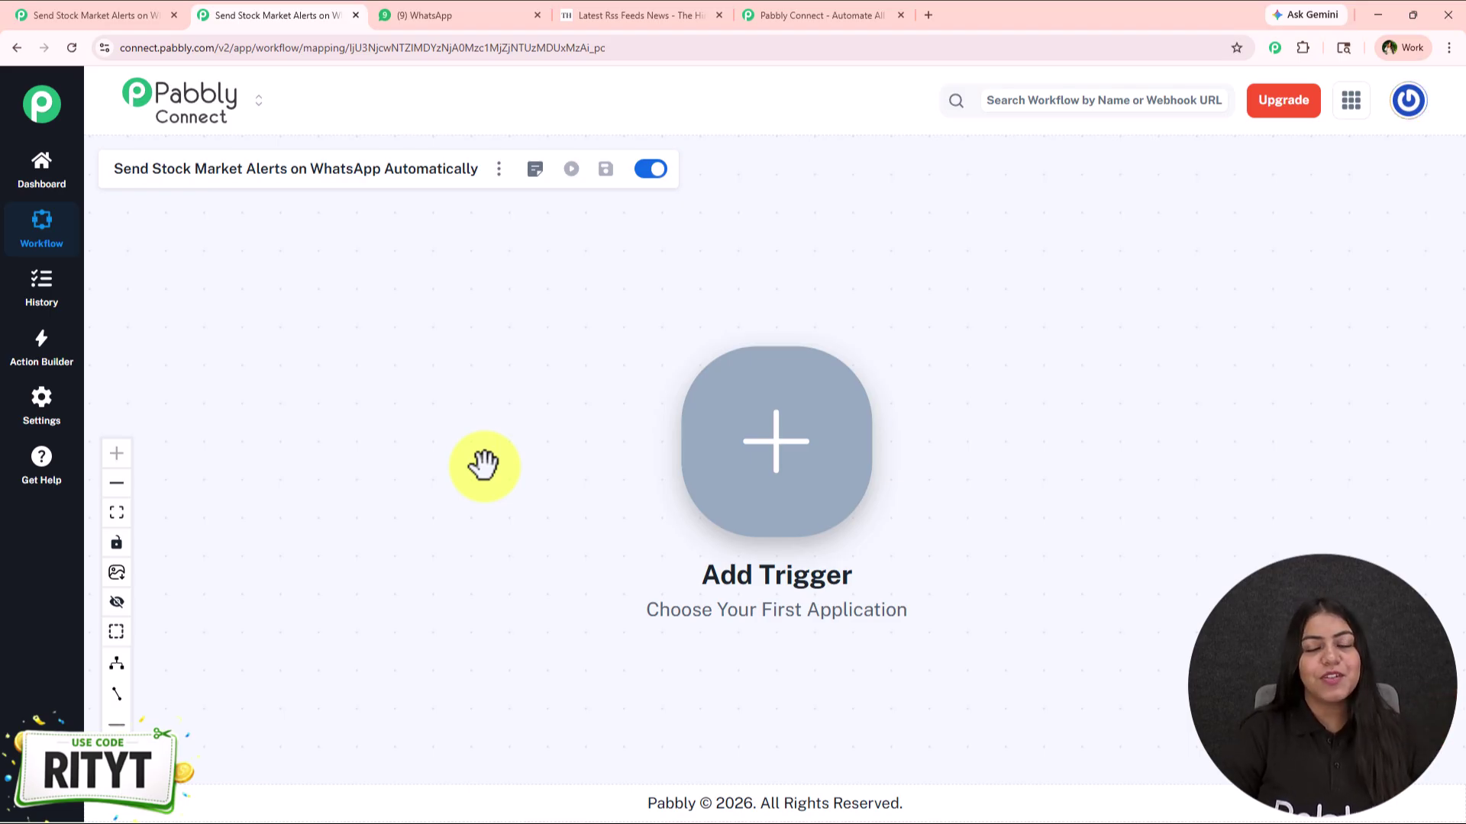
Set the workflow's trigger to RSS (Pabbly) with the New Item in Feed event and connect it
left_click_drag(900, 471, 547, 399)
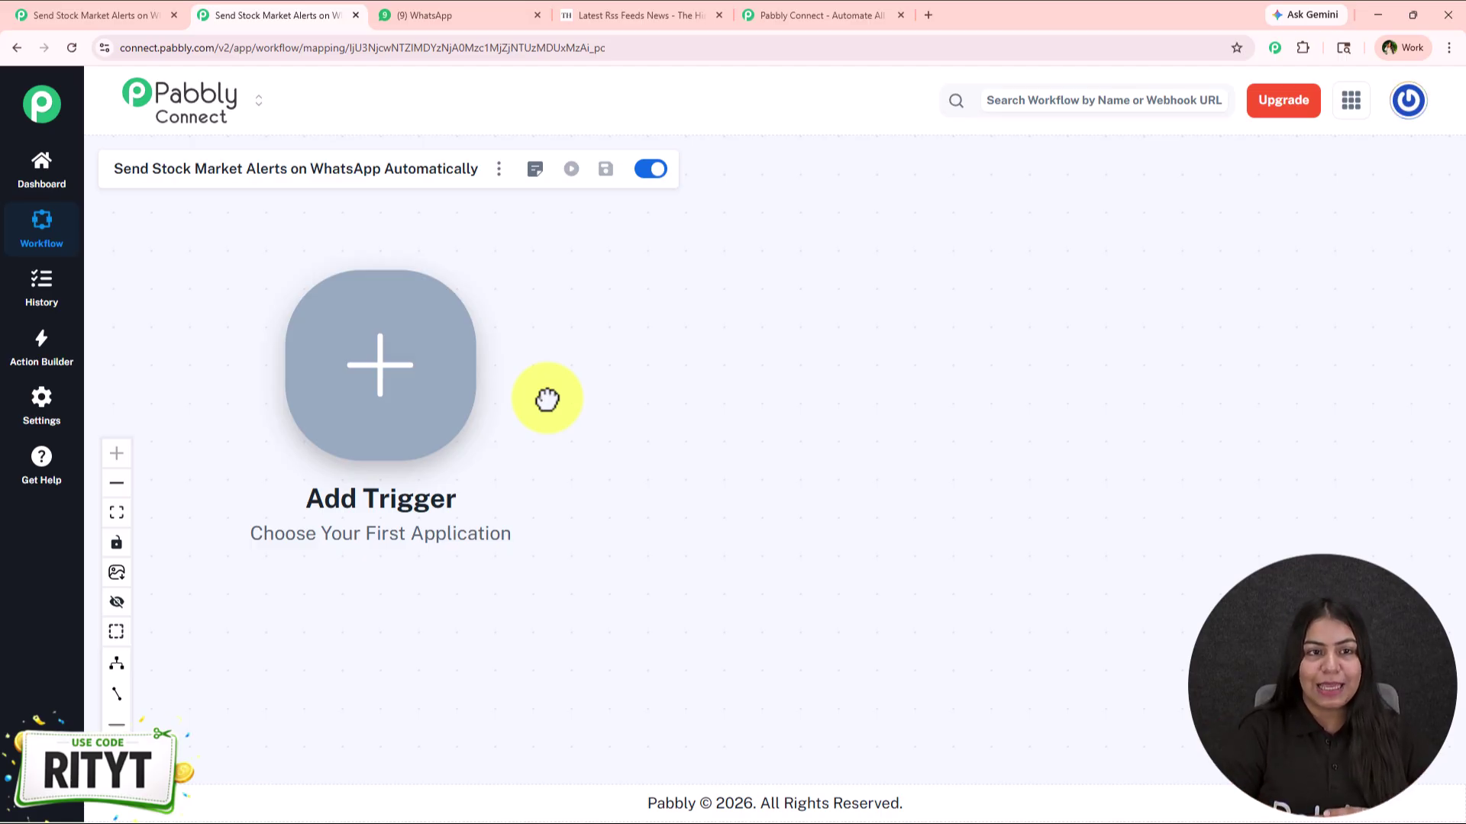
left_click(355, 397)
type("RSS")
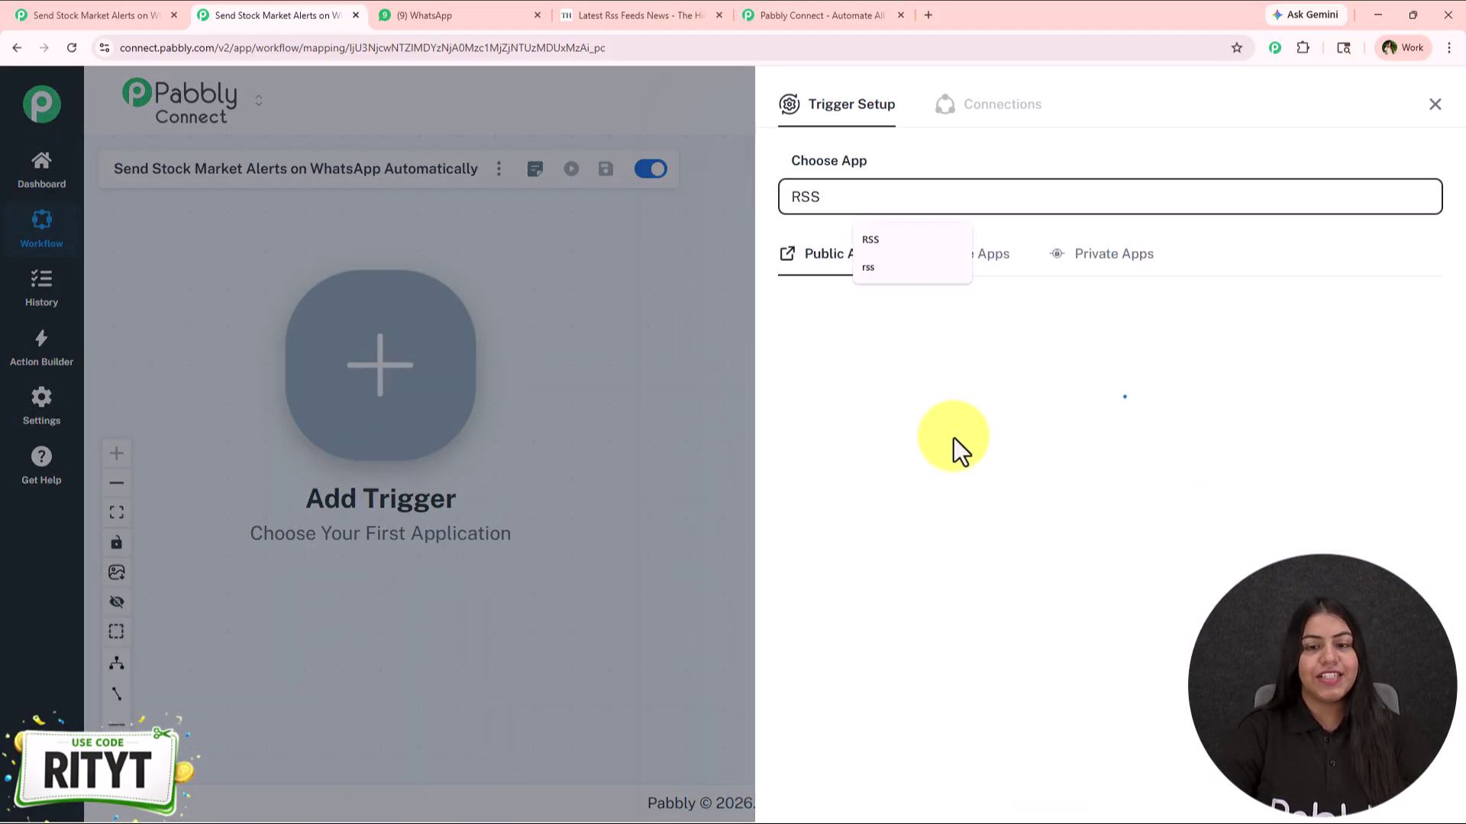
left_click(858, 393)
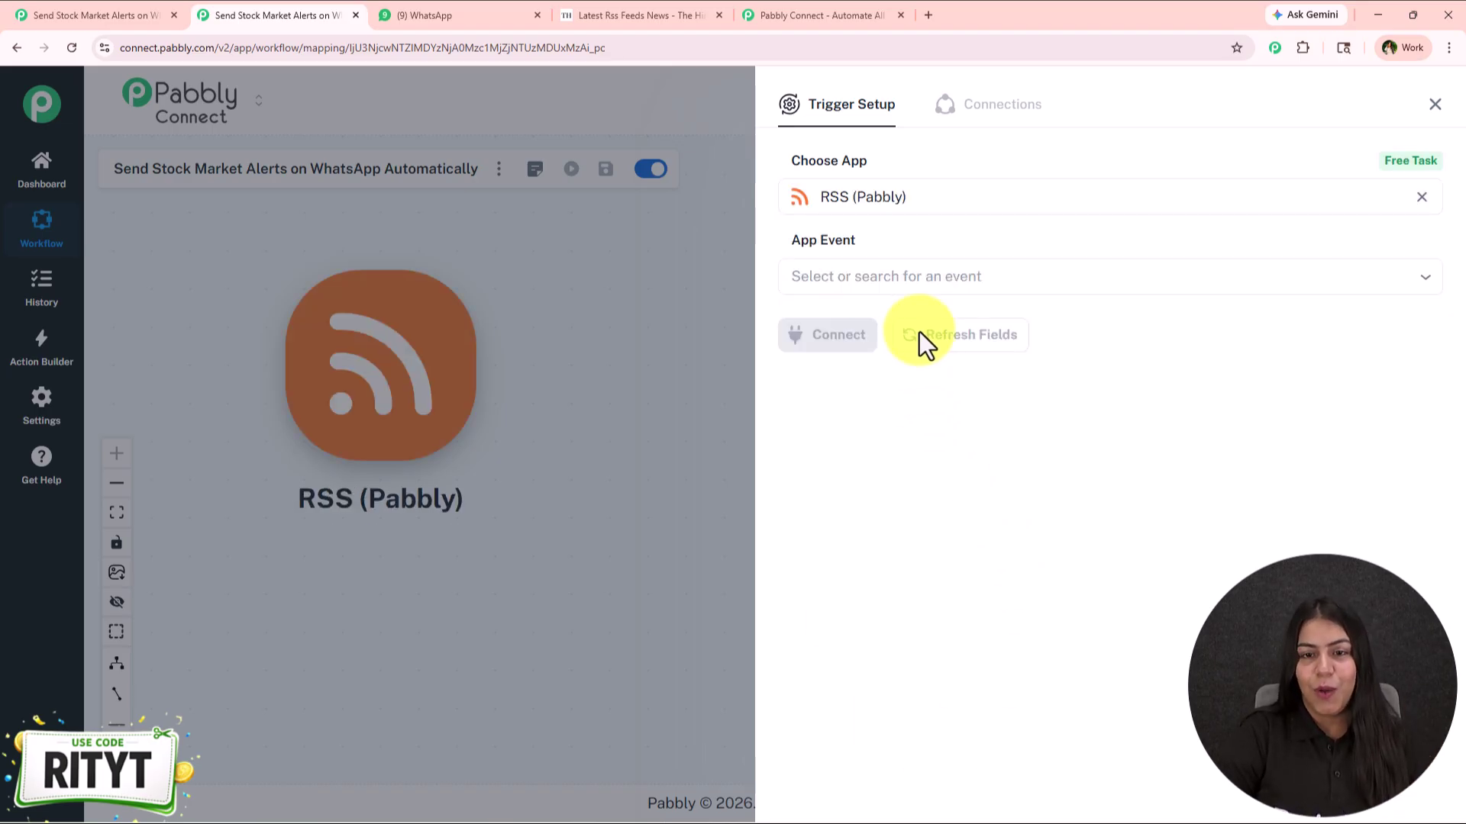
left_click(904, 267)
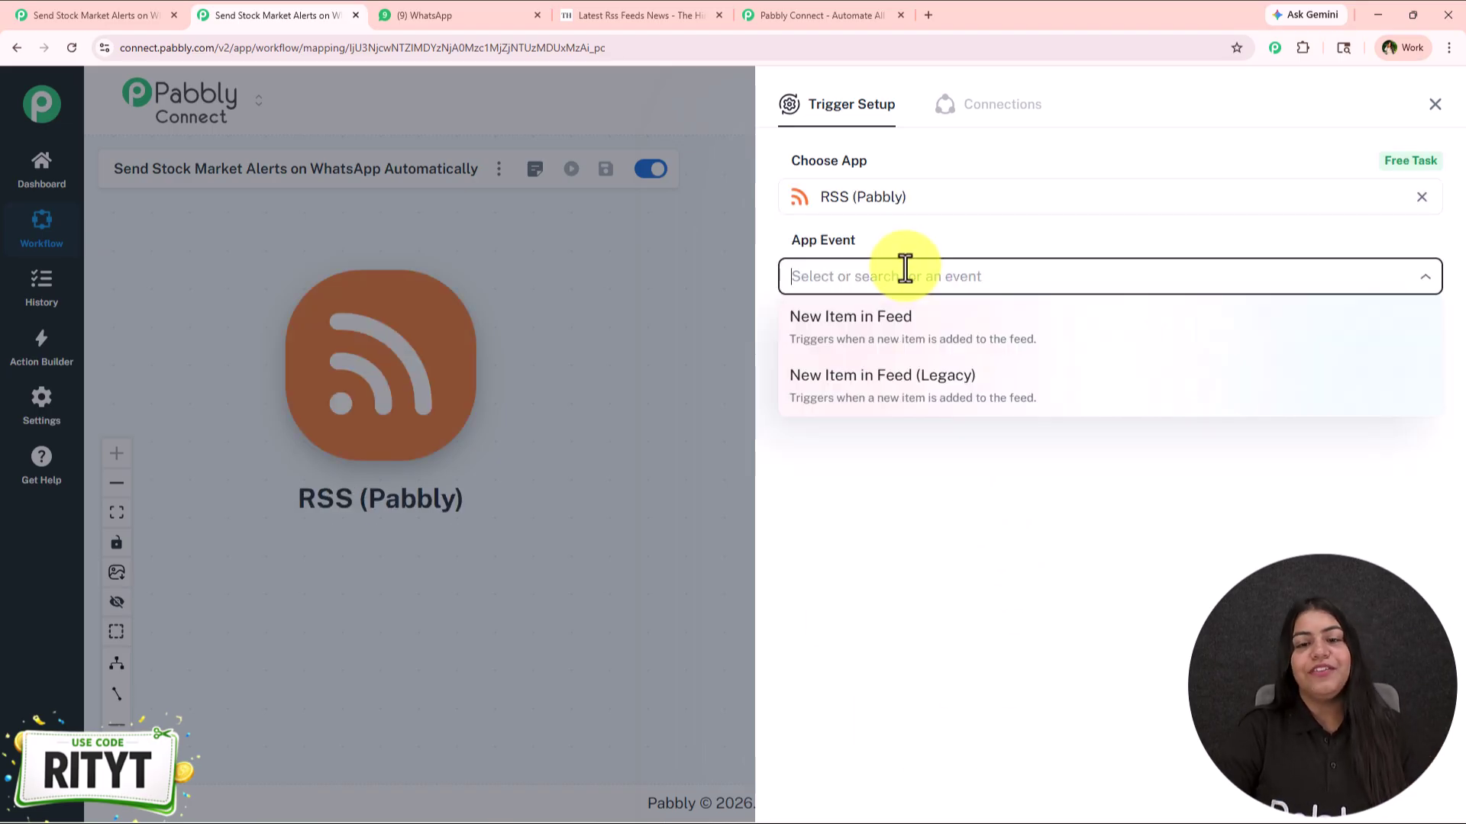
left_click(908, 329)
left_click(866, 360)
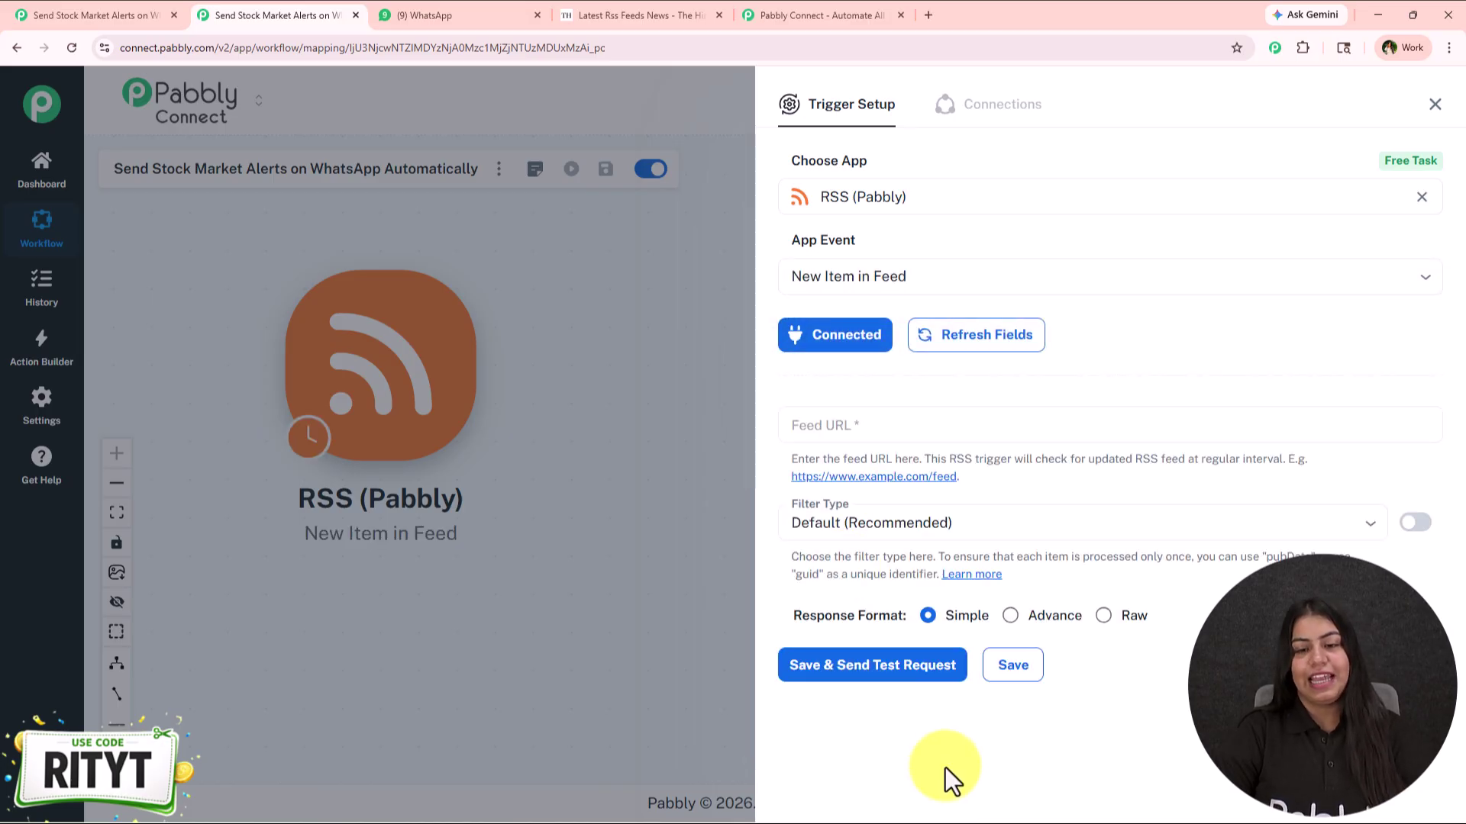
left_click(1047, 430)
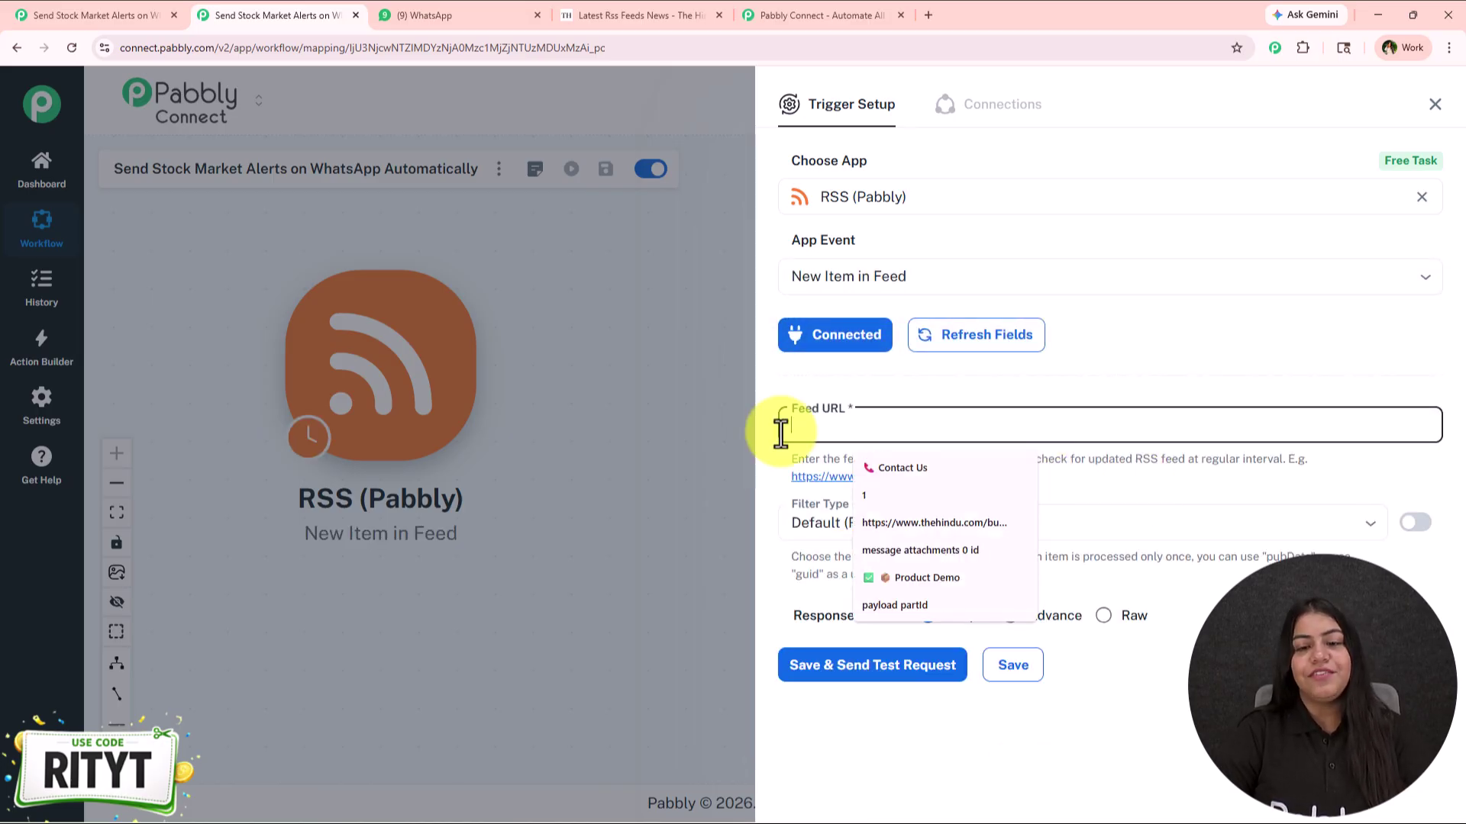
left_click(1188, 381)
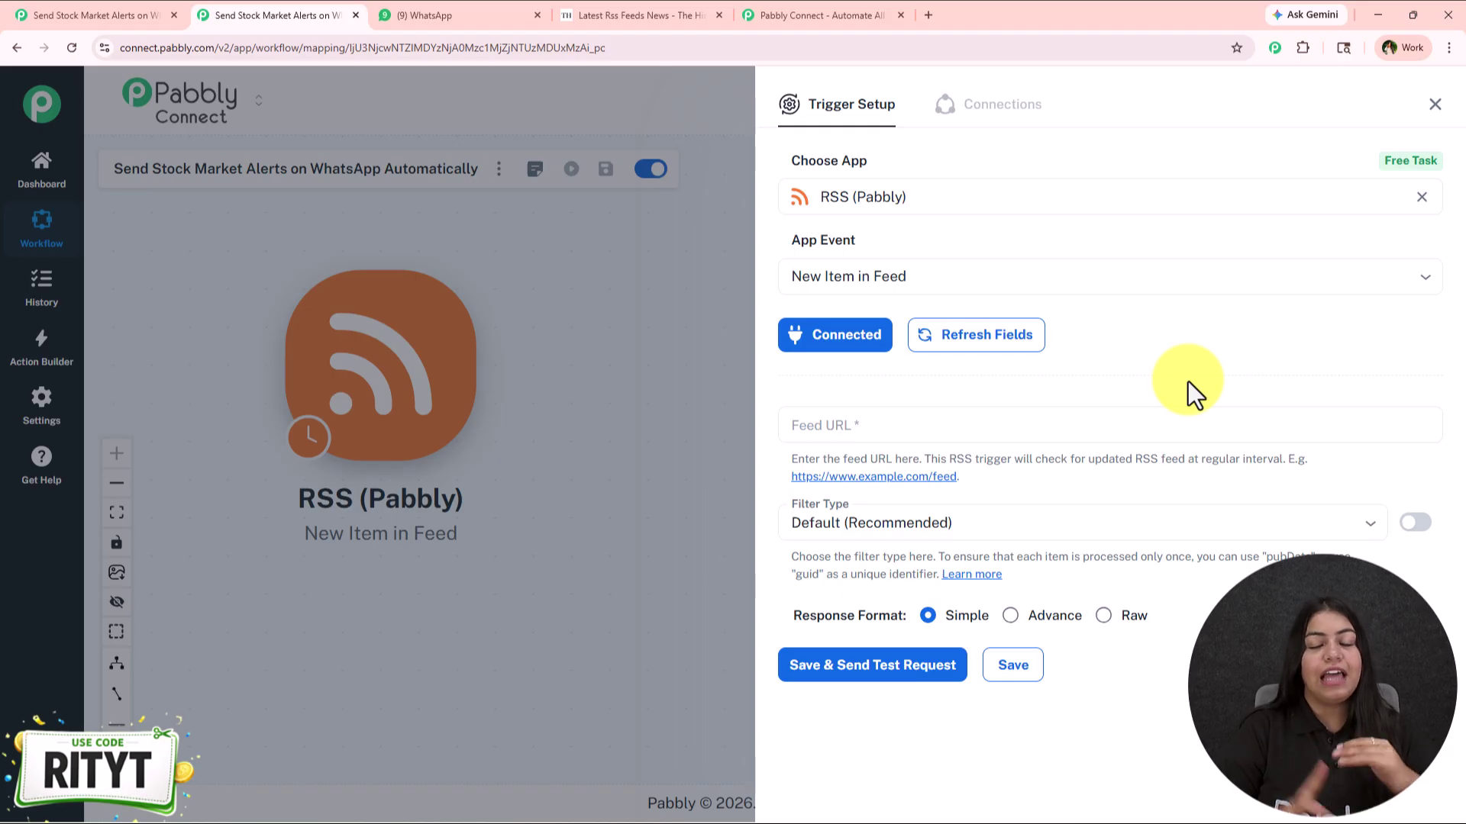
Search Google for "time of india rss feed" in a new browser tab and look through the results
left_click(929, 15)
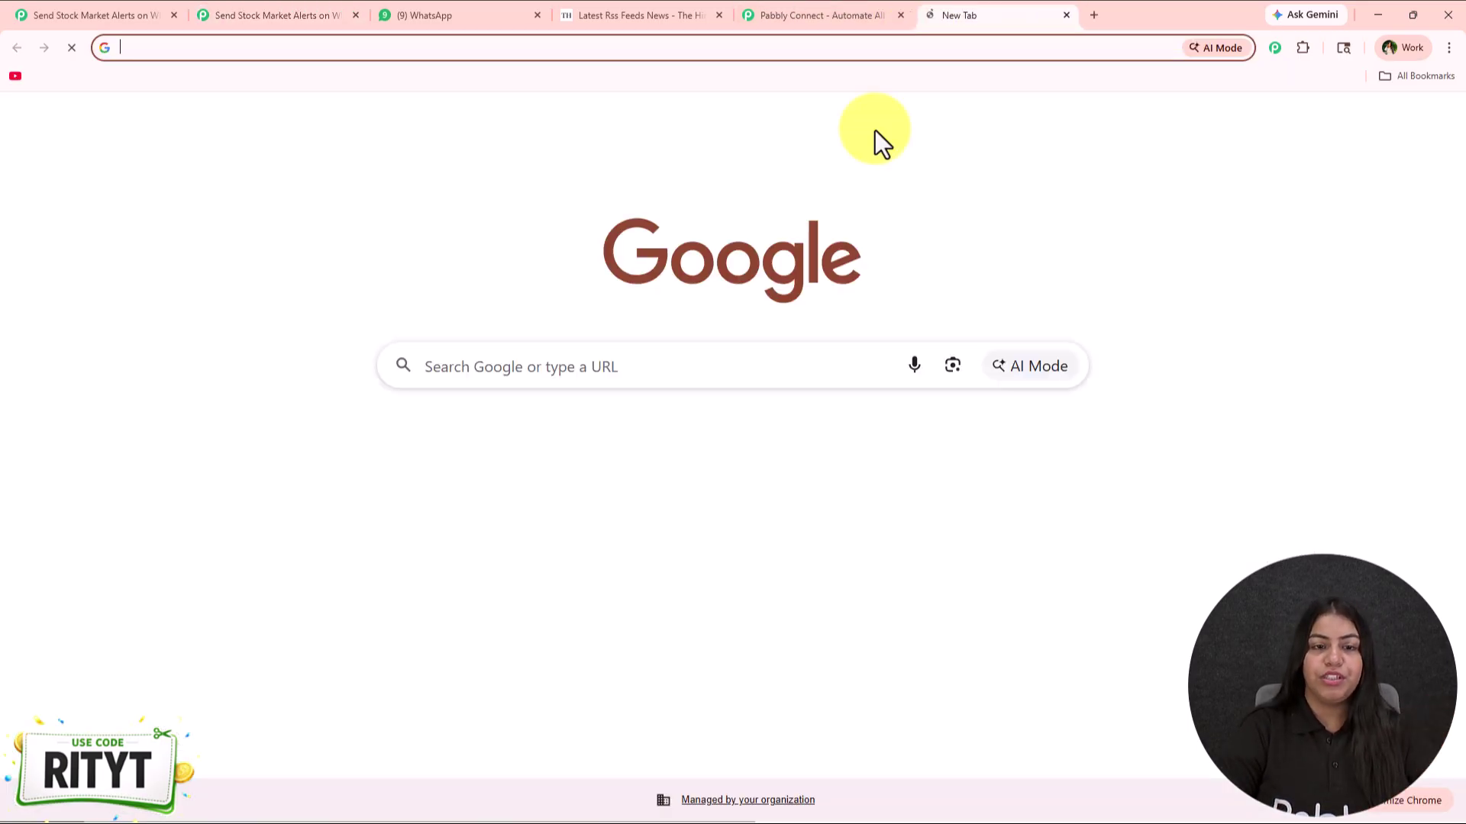
left_click(462, 367)
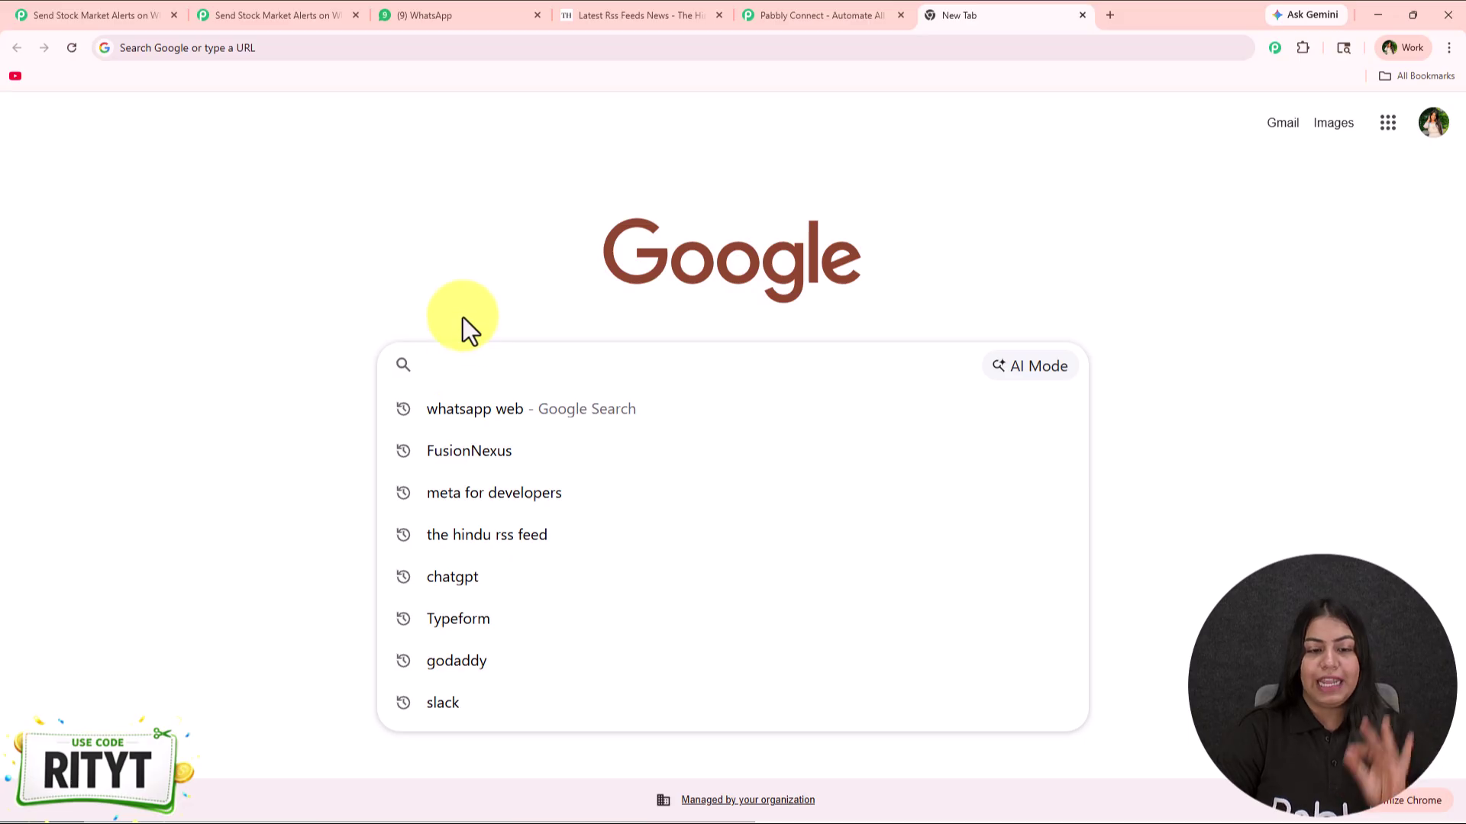
type("time ")
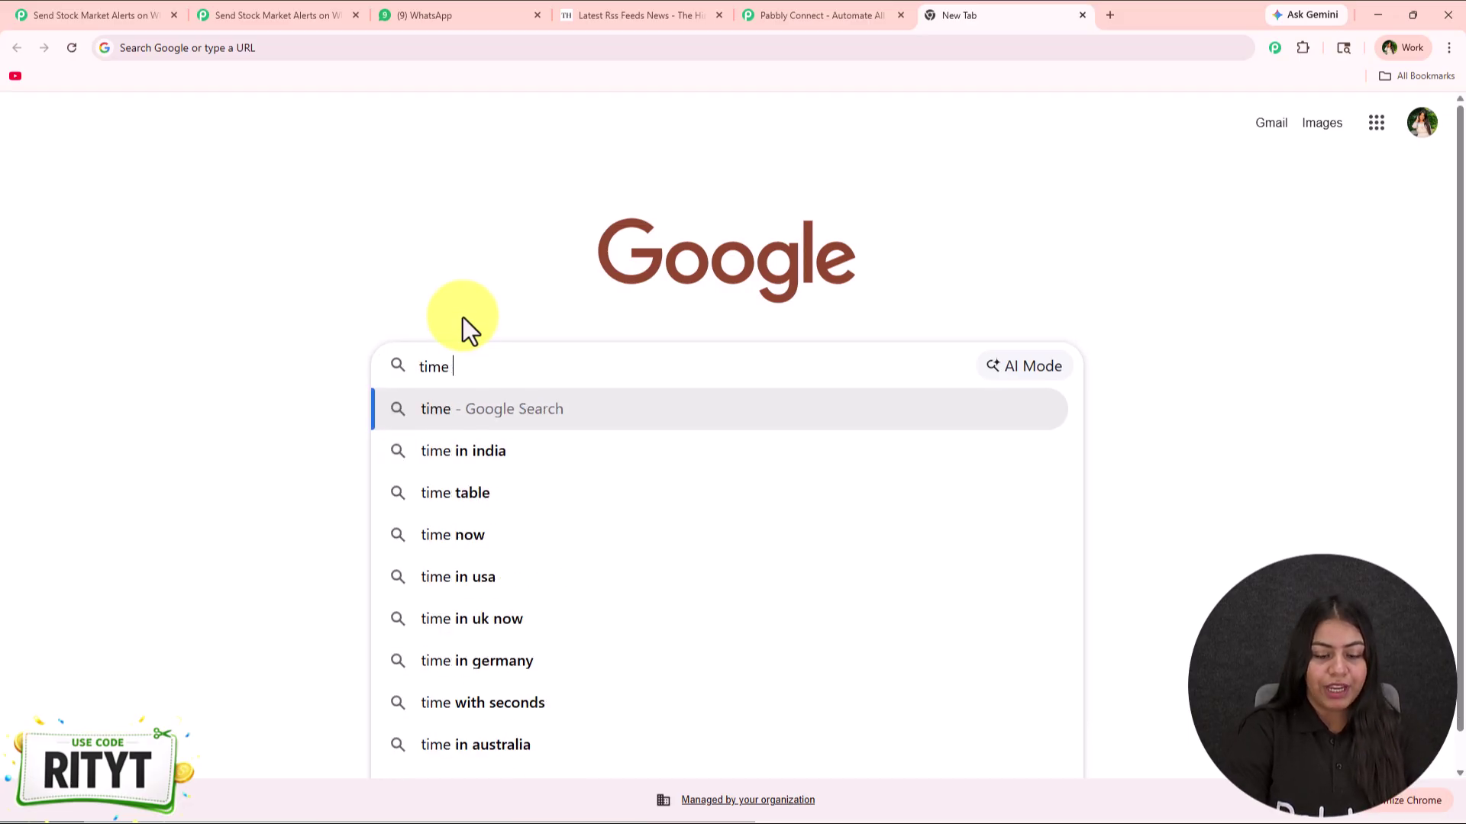
type("of india ")
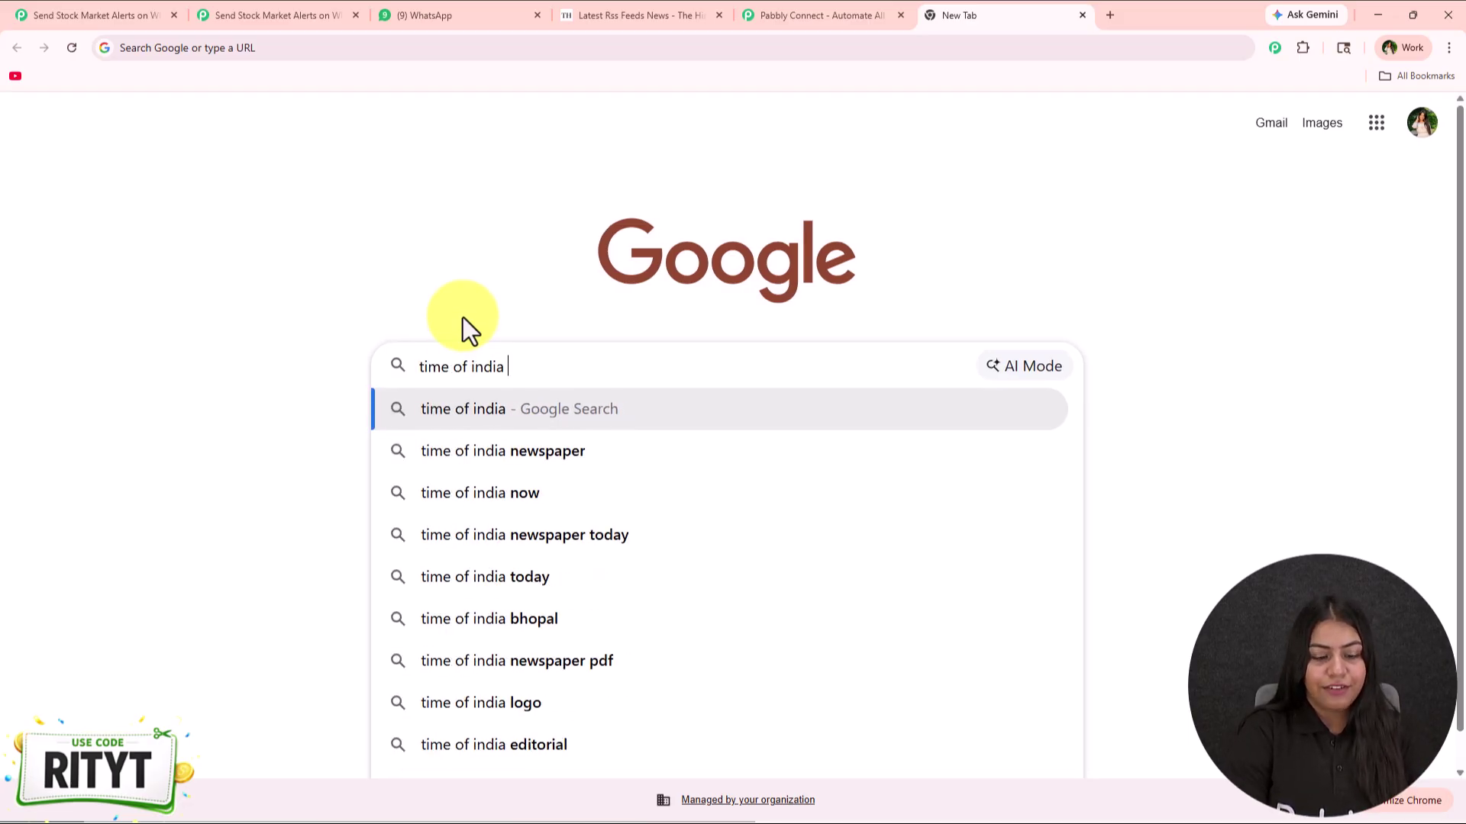
type("rss")
key("Down")
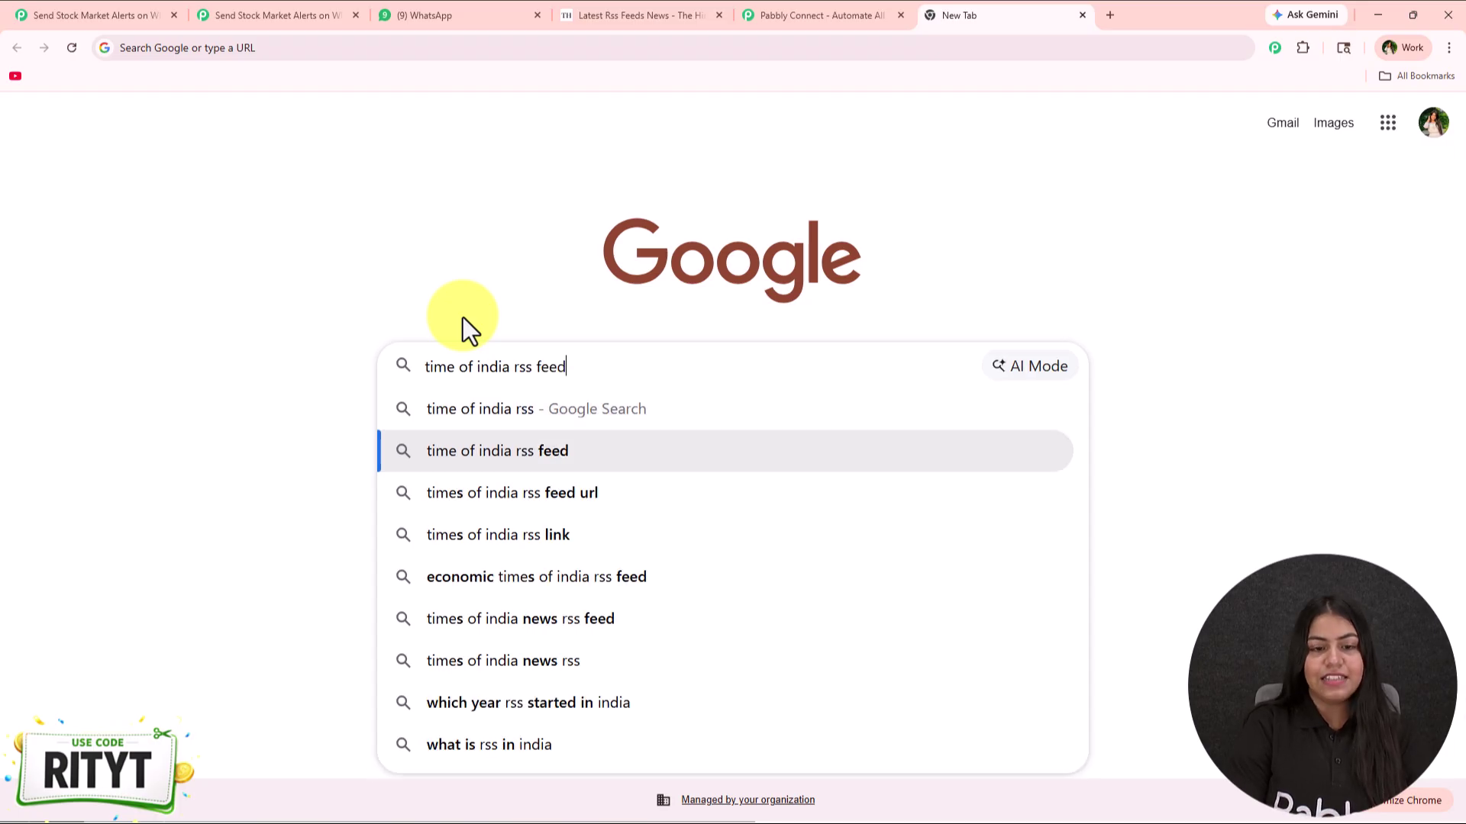
key("Return")
scroll(475, 578, "down", 3)
scroll(439, 578, "up", 3)
scroll(440, 578, "down", 8)
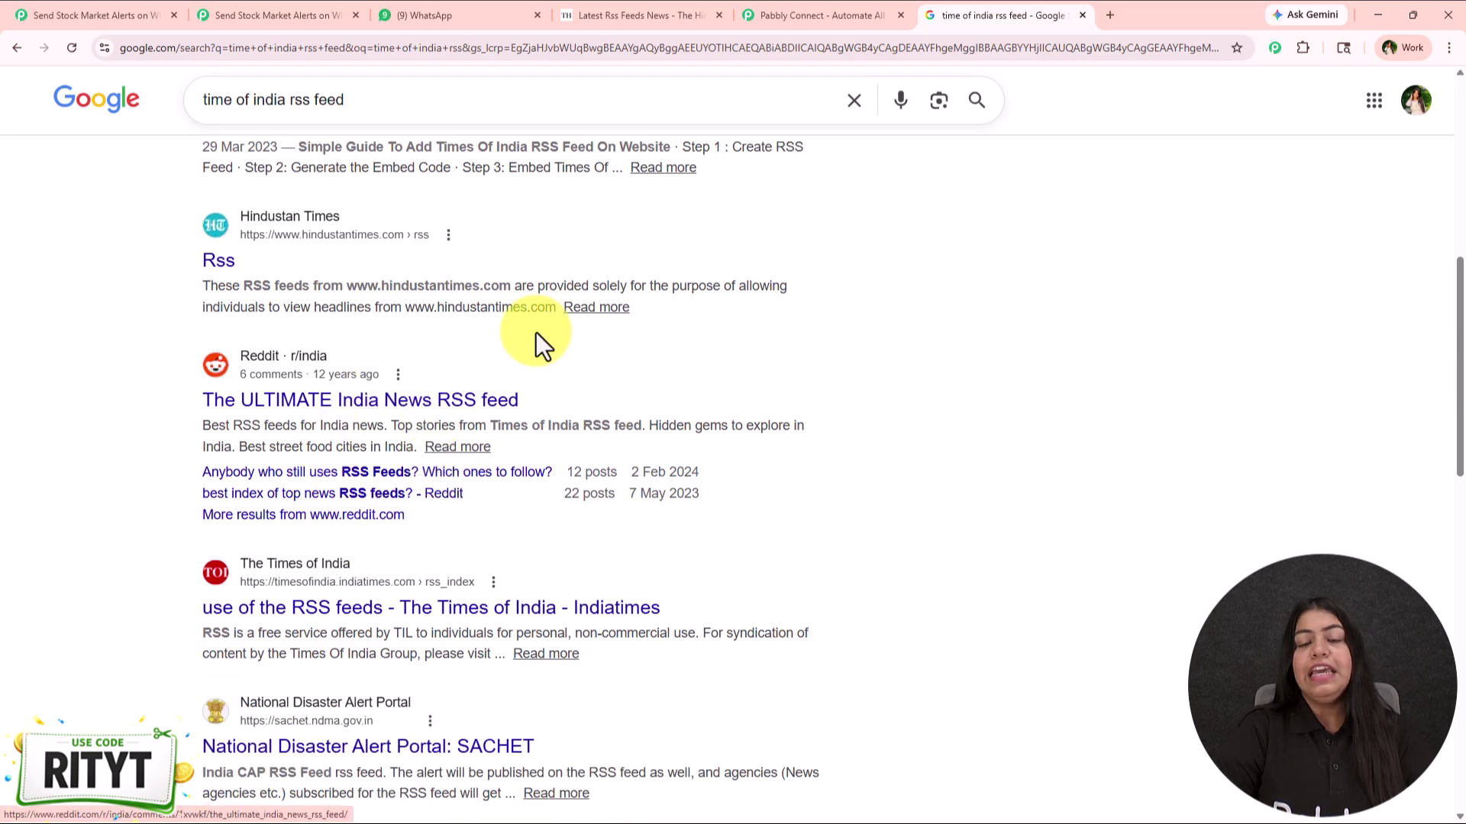
scroll(119, 345, "down", 4)
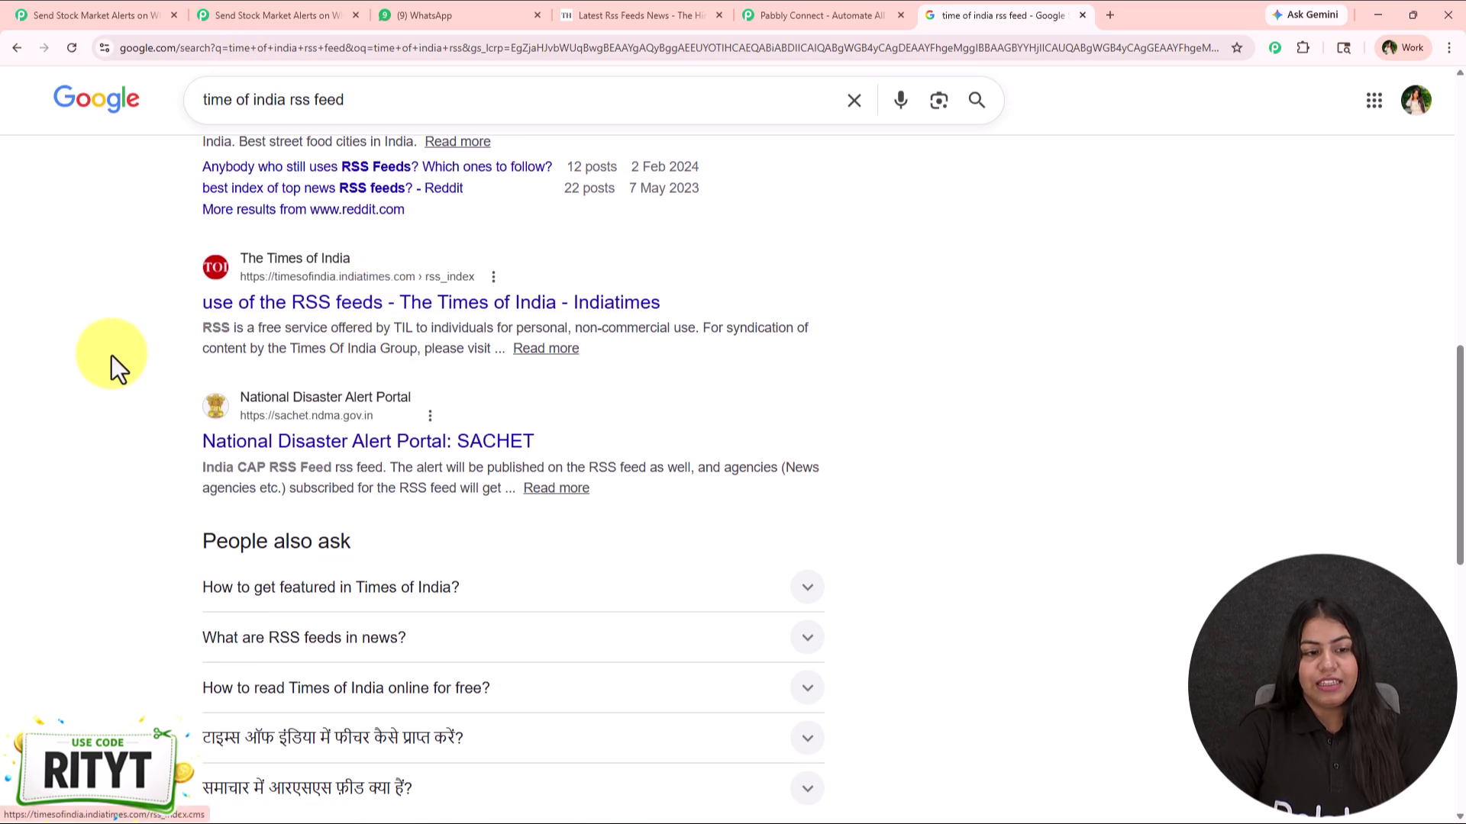
scroll(103, 455, "up", 8)
scroll(103, 455, "up", 3)
Search Google for "the hindu rss feed" instead and open The Hindu's Latest Rss Feeds News page
left_click_drag(396, 111, 203, 111)
key("BackSpace")
type("the")
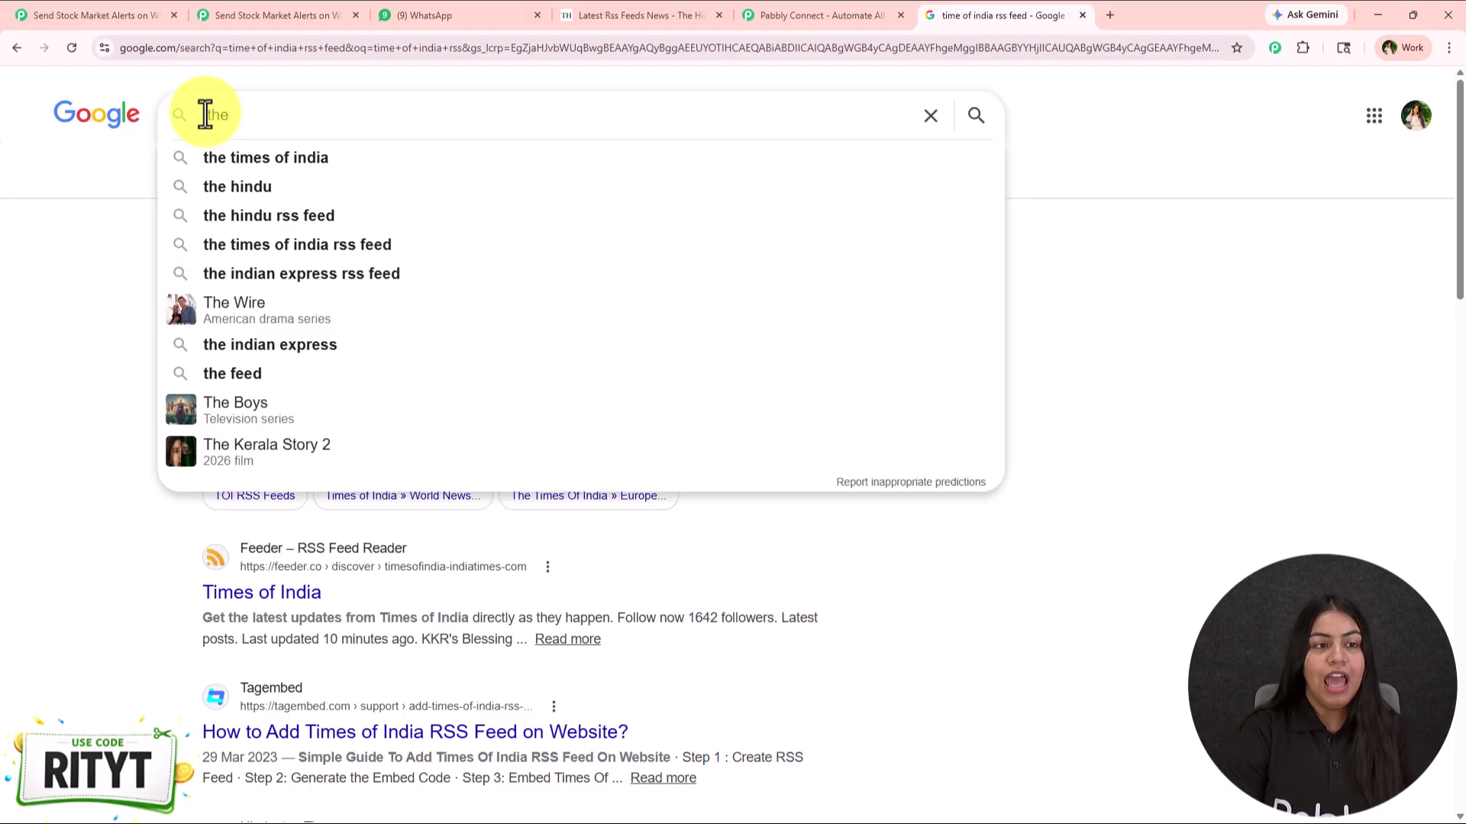
key("BackSpace")
key("BackSpace")
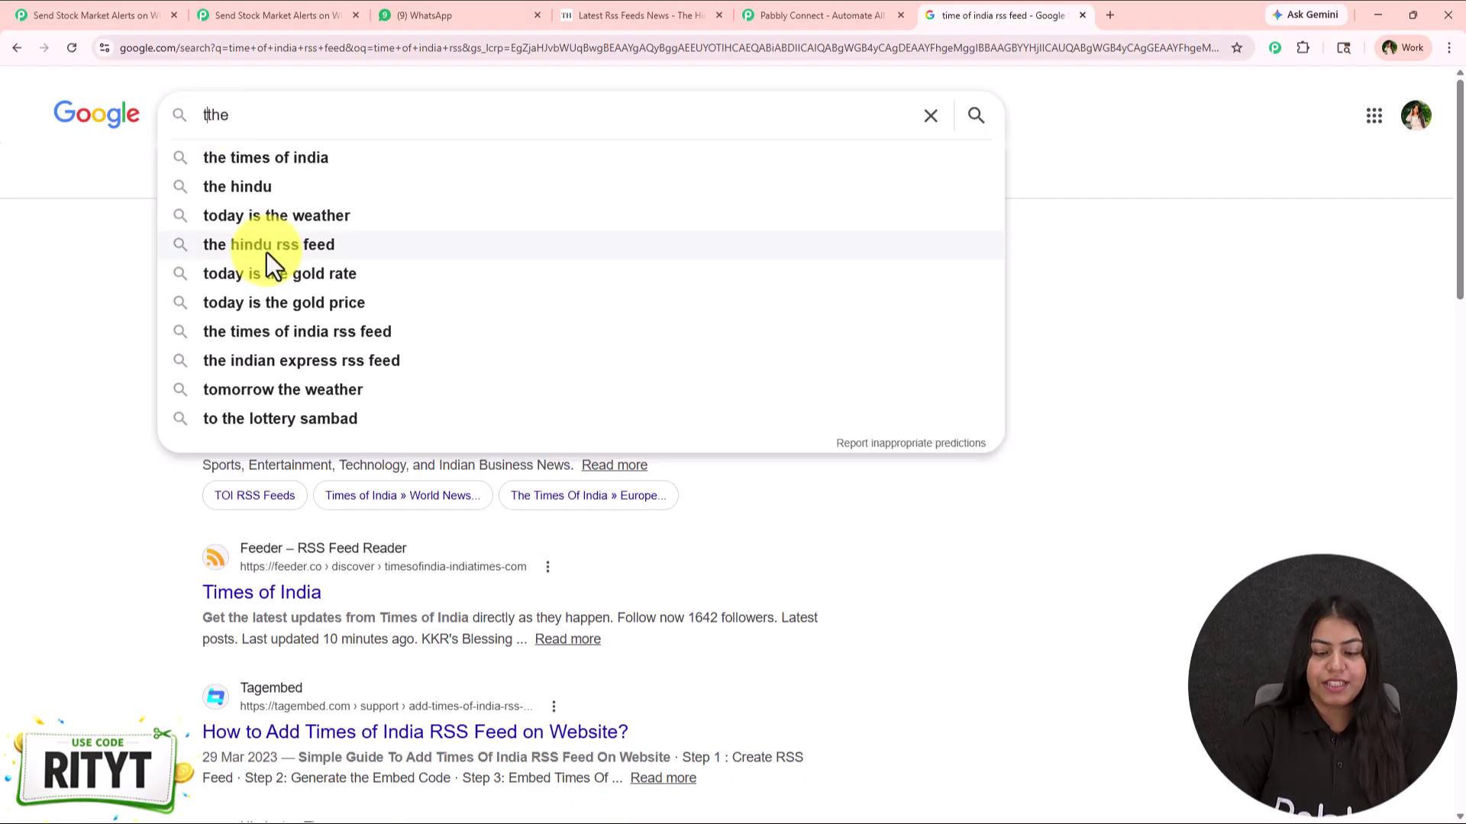
type("e")
left_click(323, 188)
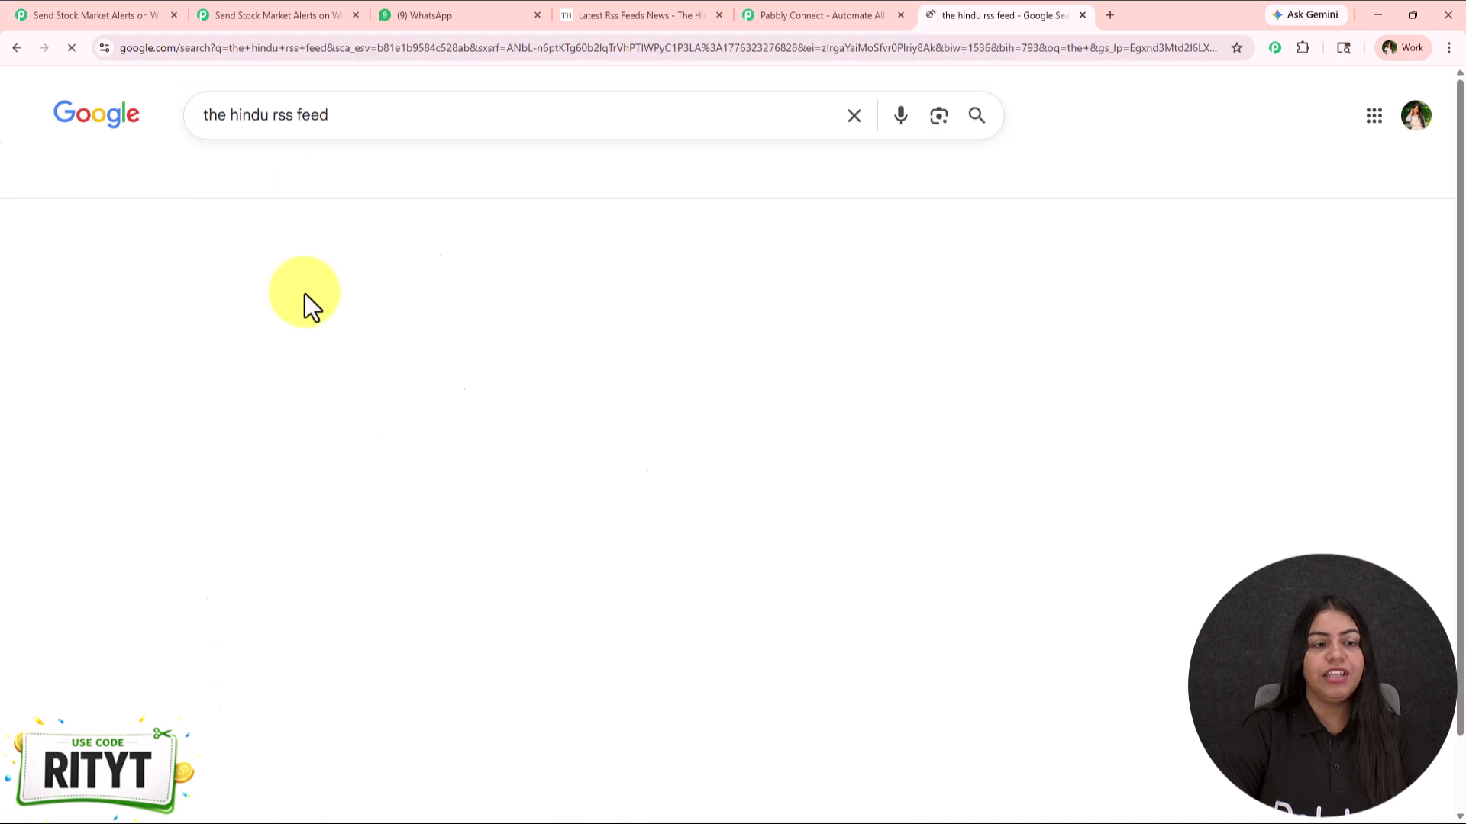
left_click(286, 297)
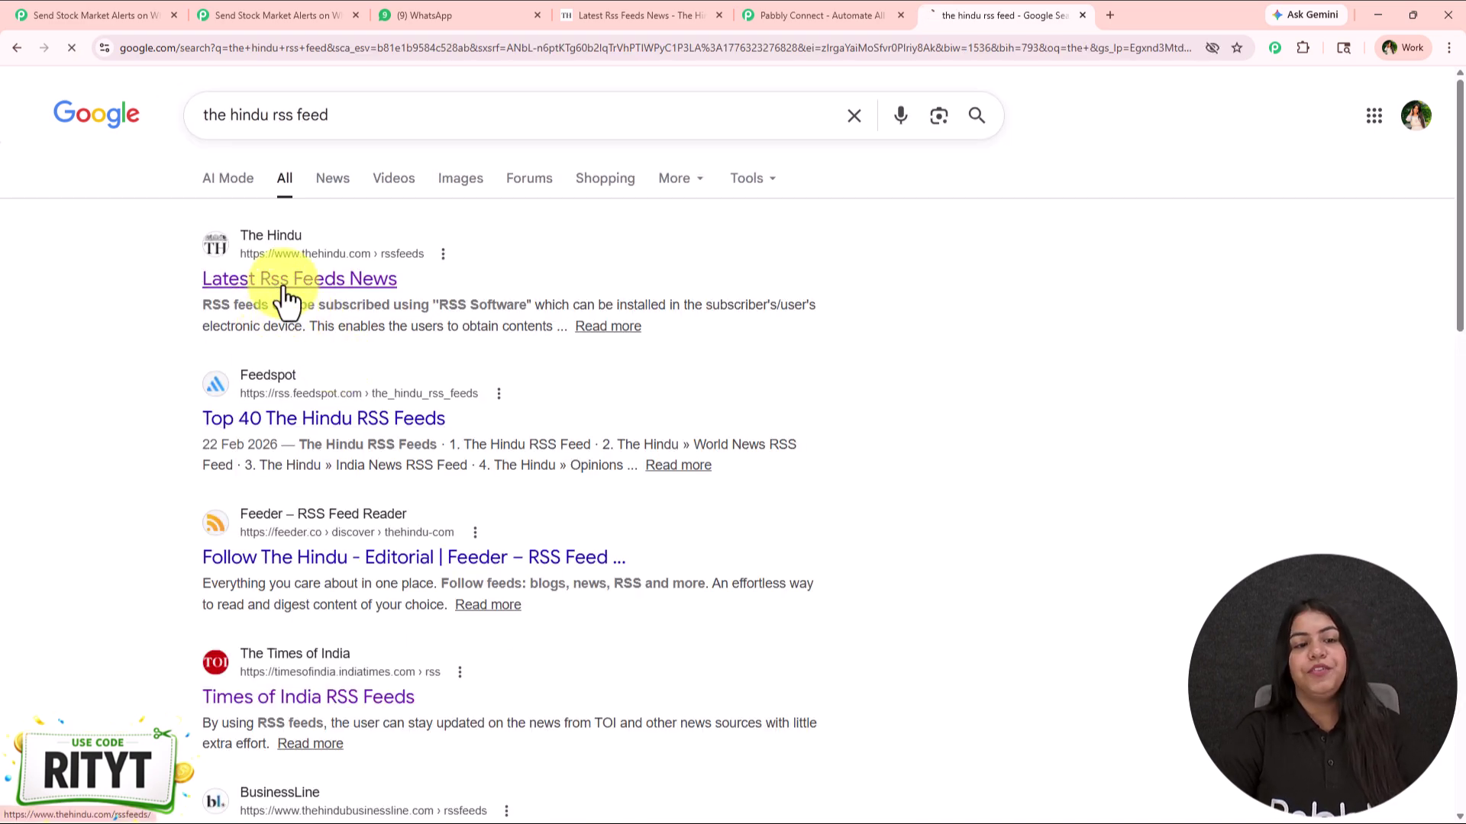
Open the Markets feed under Business on The Hindu's RSS page and examine the feed's description
left_click_drag(305, 263, 455, 264)
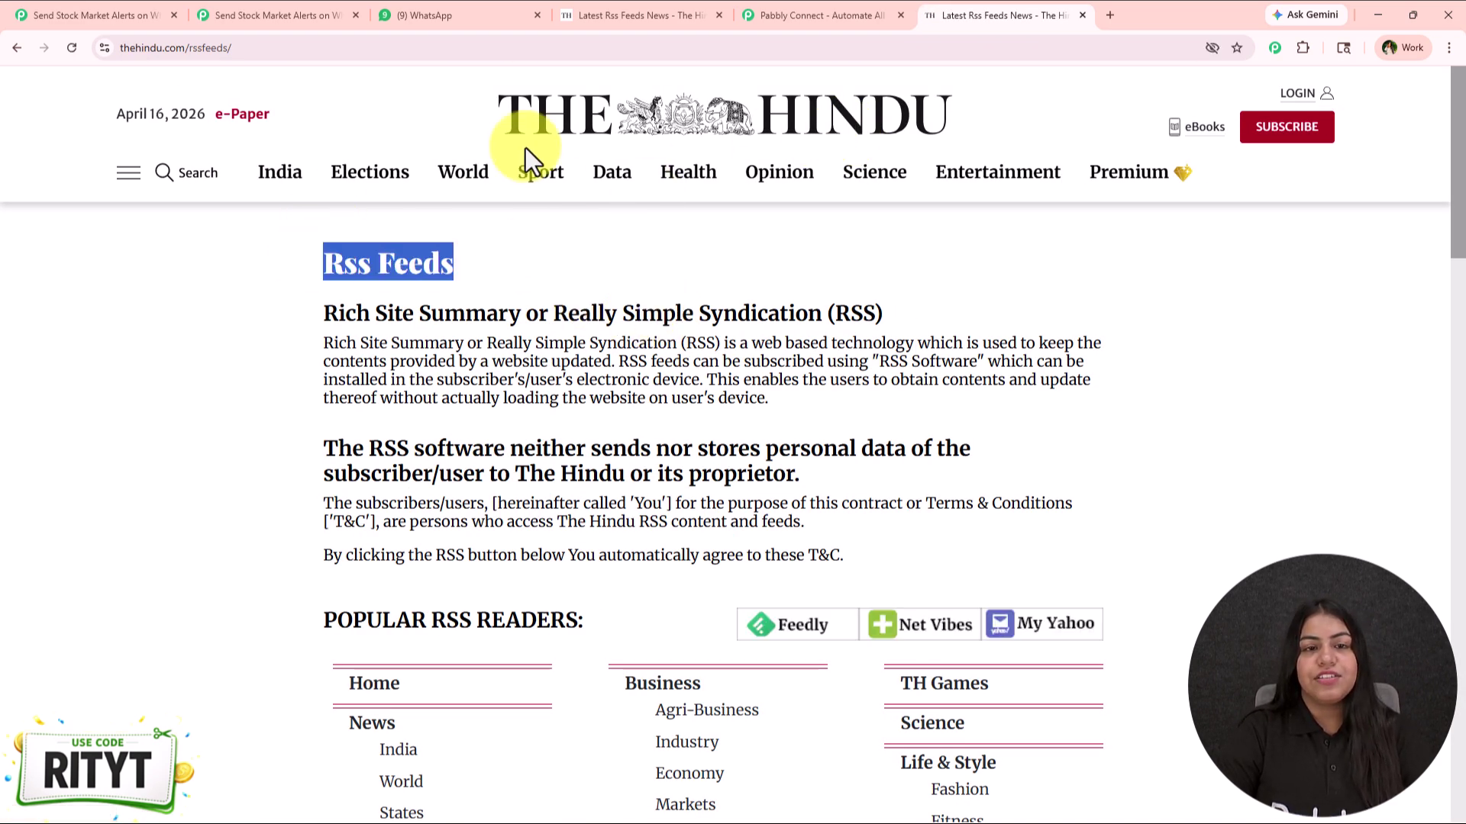
scroll(305, 366, "down", 4)
scroll(301, 374, "down", 3)
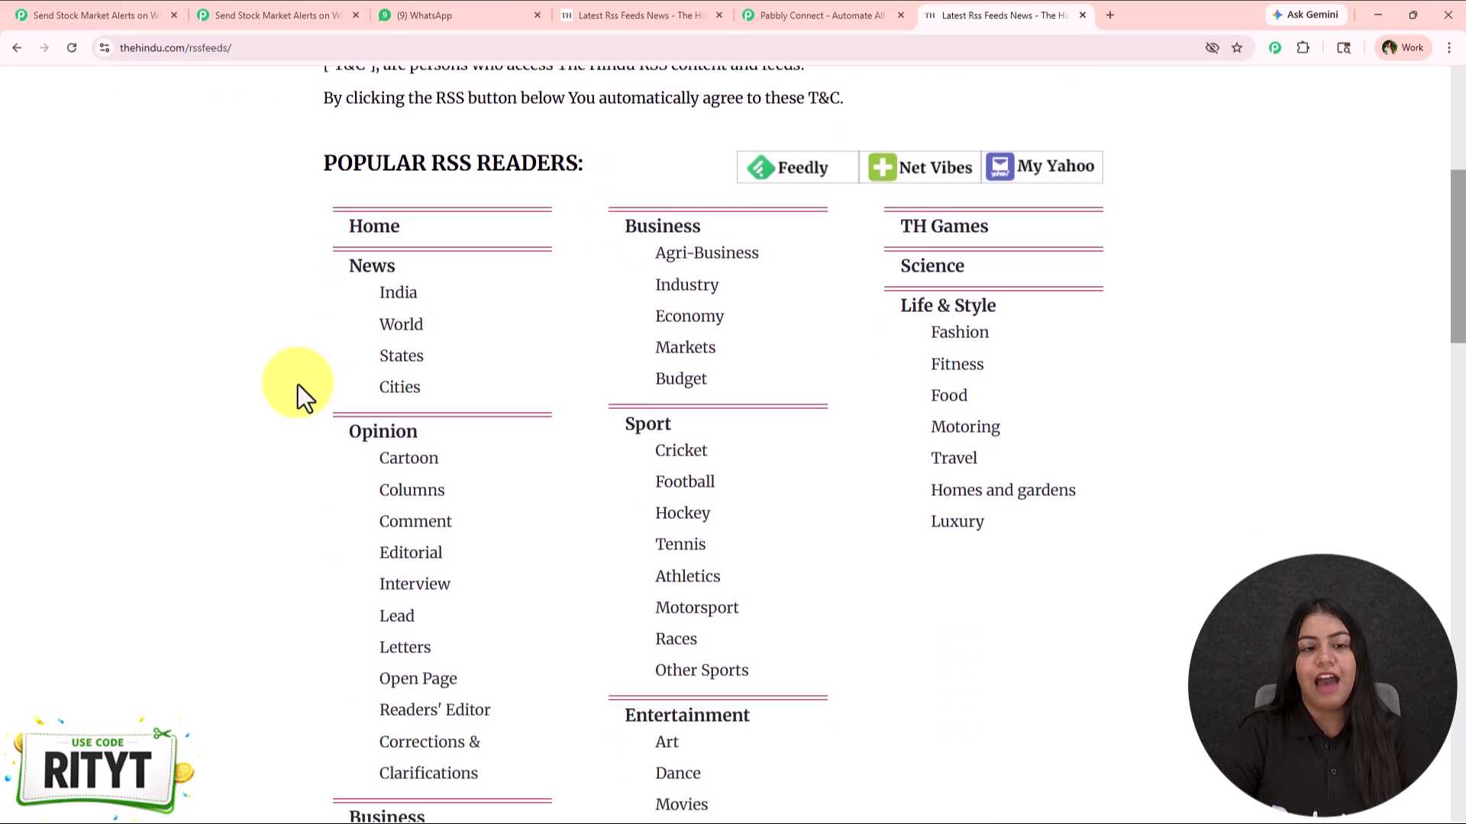
scroll(303, 538, "down", 3)
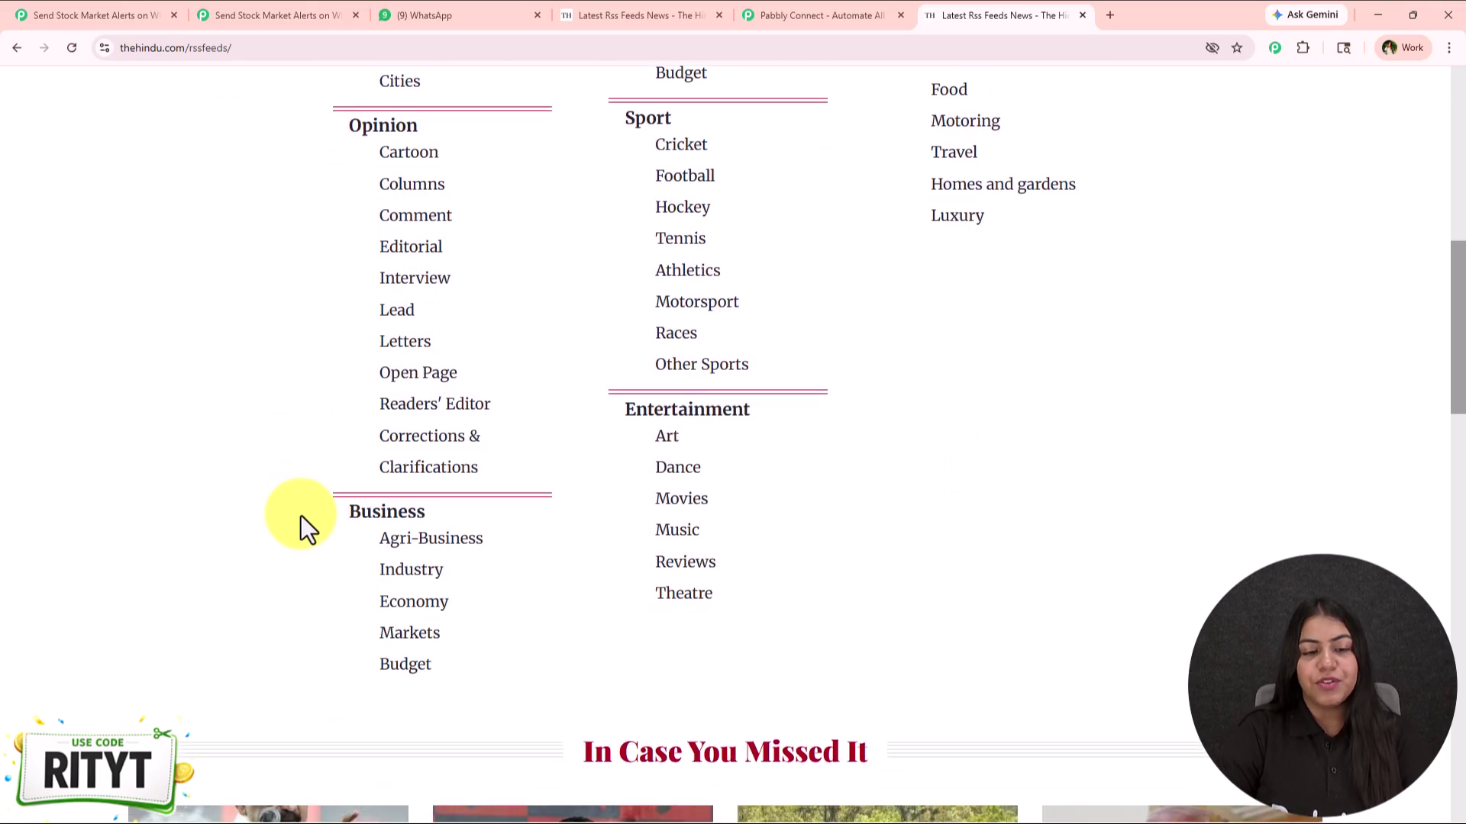
scroll(301, 518, "up", 5)
left_click(682, 424)
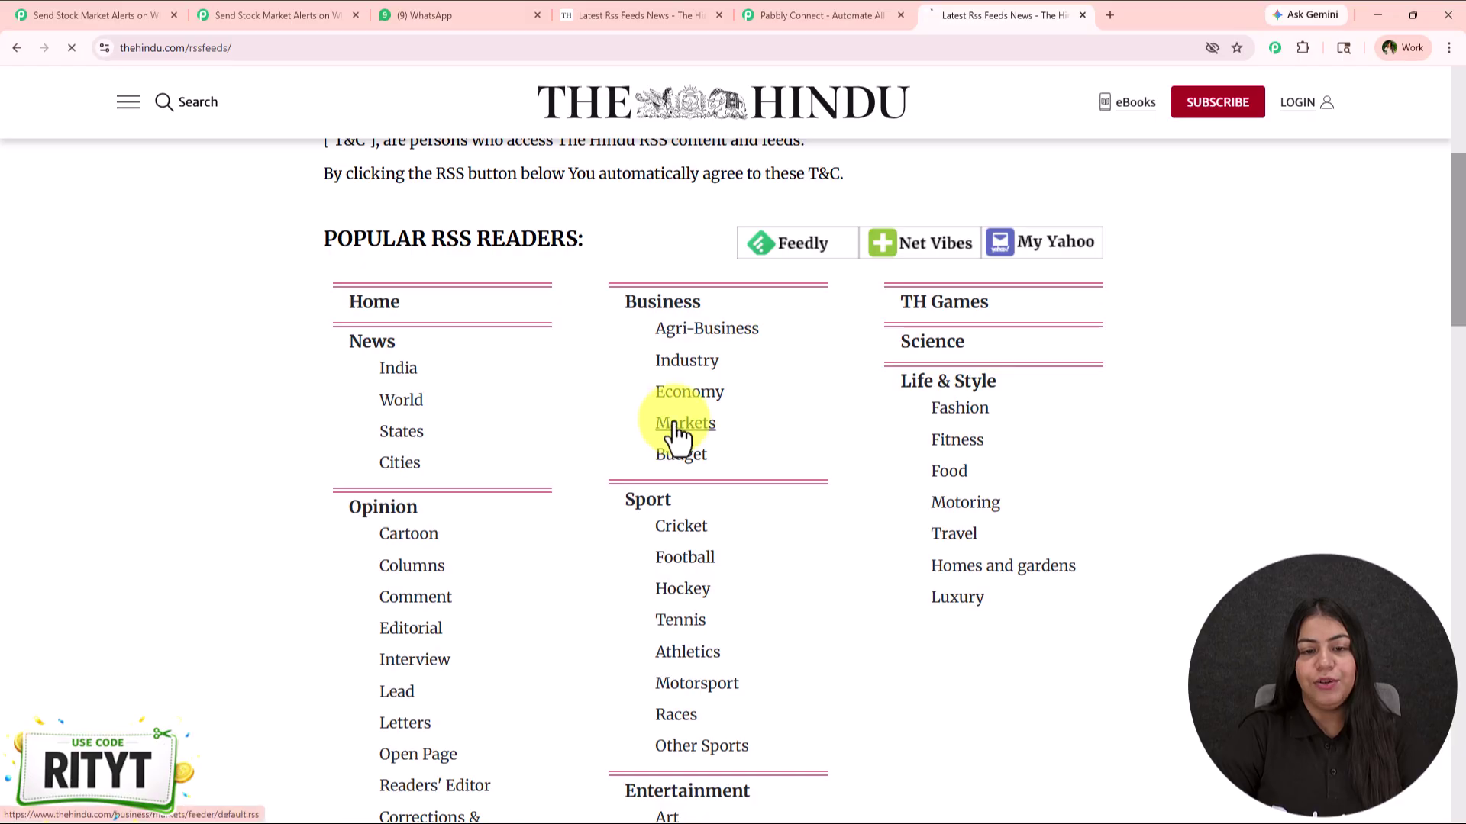
left_click_drag(124, 206, 337, 204)
left_click(235, 206)
left_click_drag(439, 206, 1147, 207)
left_click(978, 284)
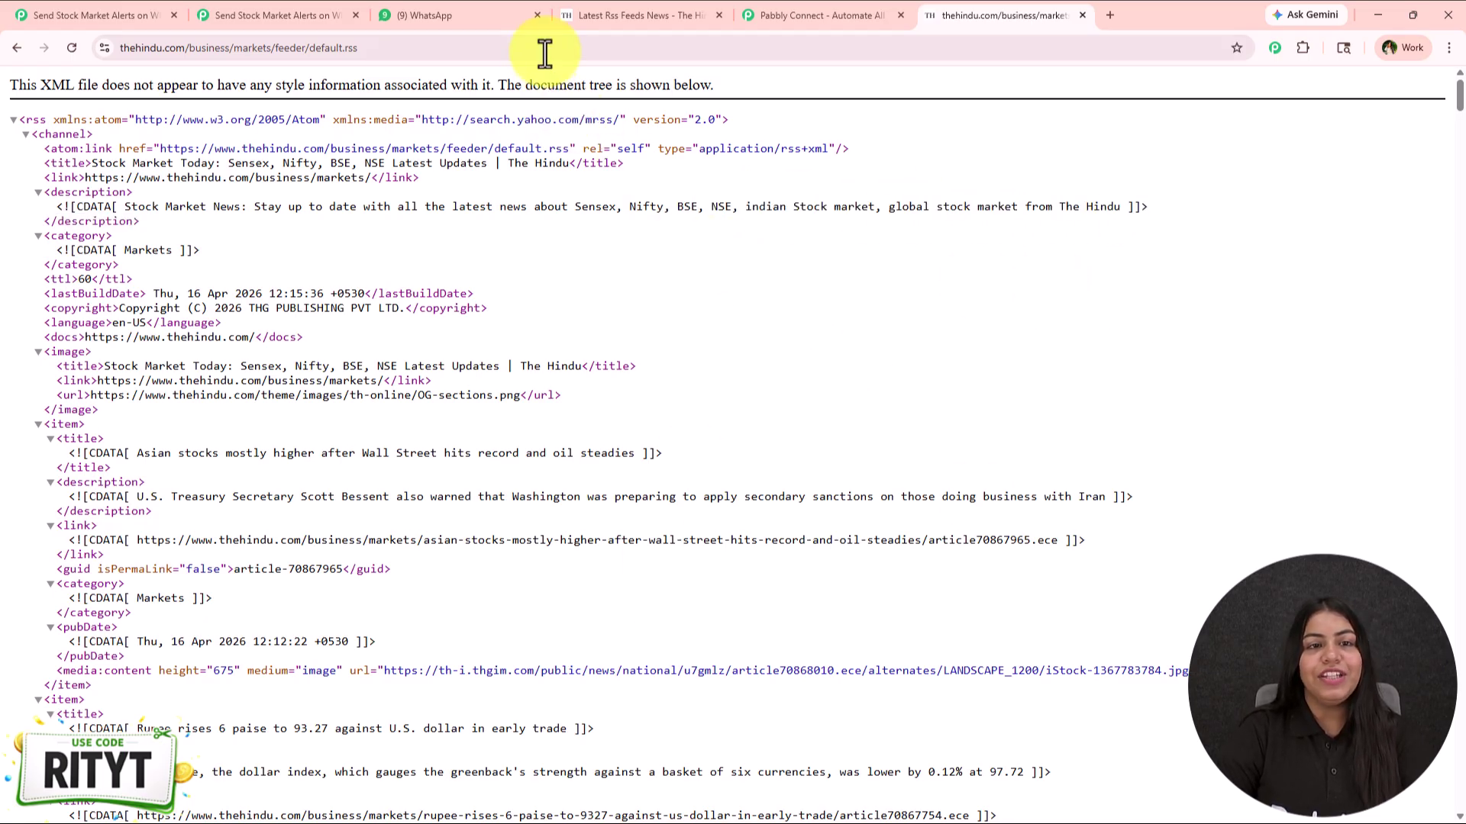
left_click(272, 47)
key("ctrl+c")
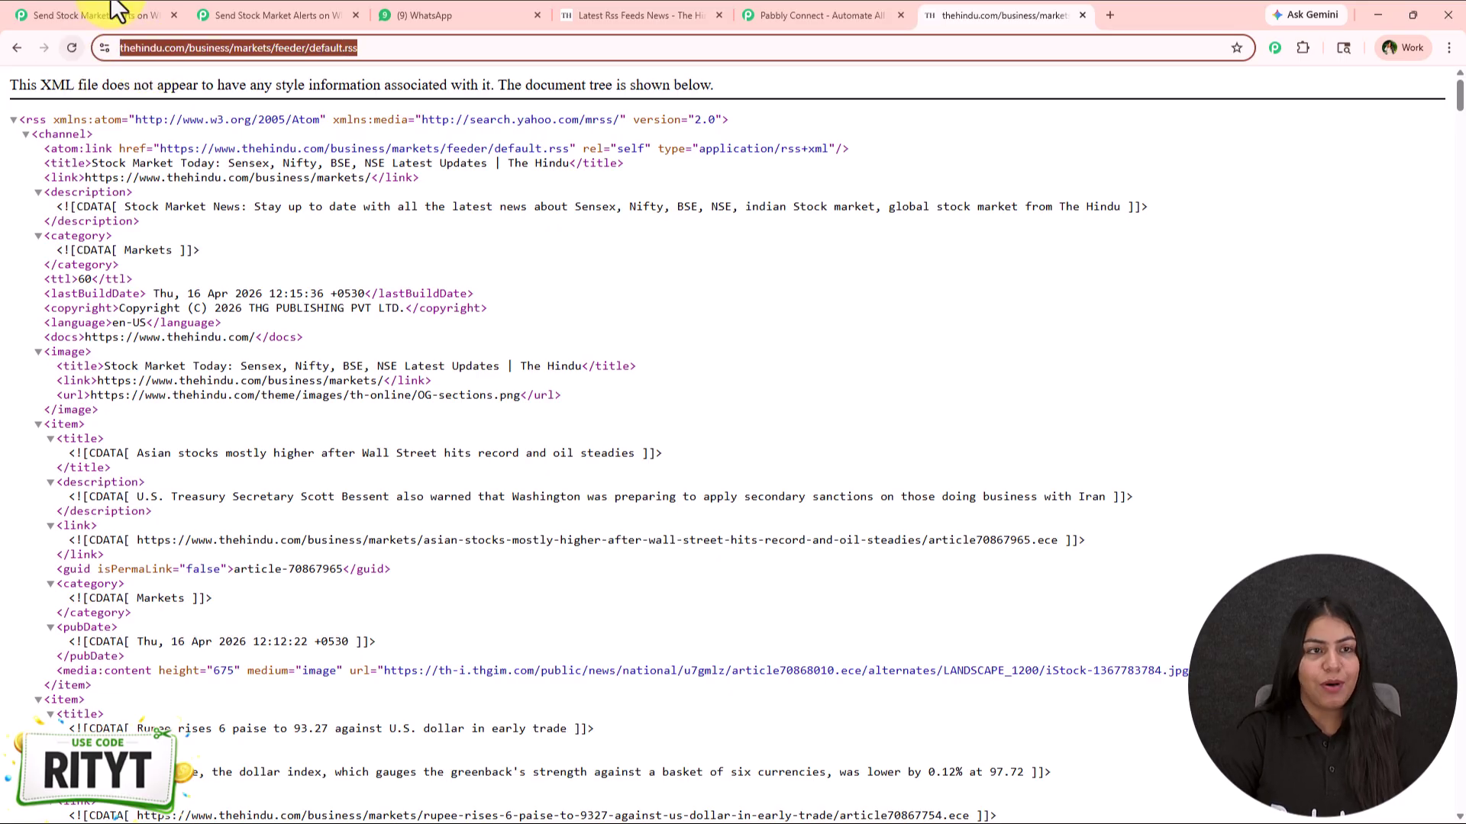
left_click(213, 12)
left_click(875, 430)
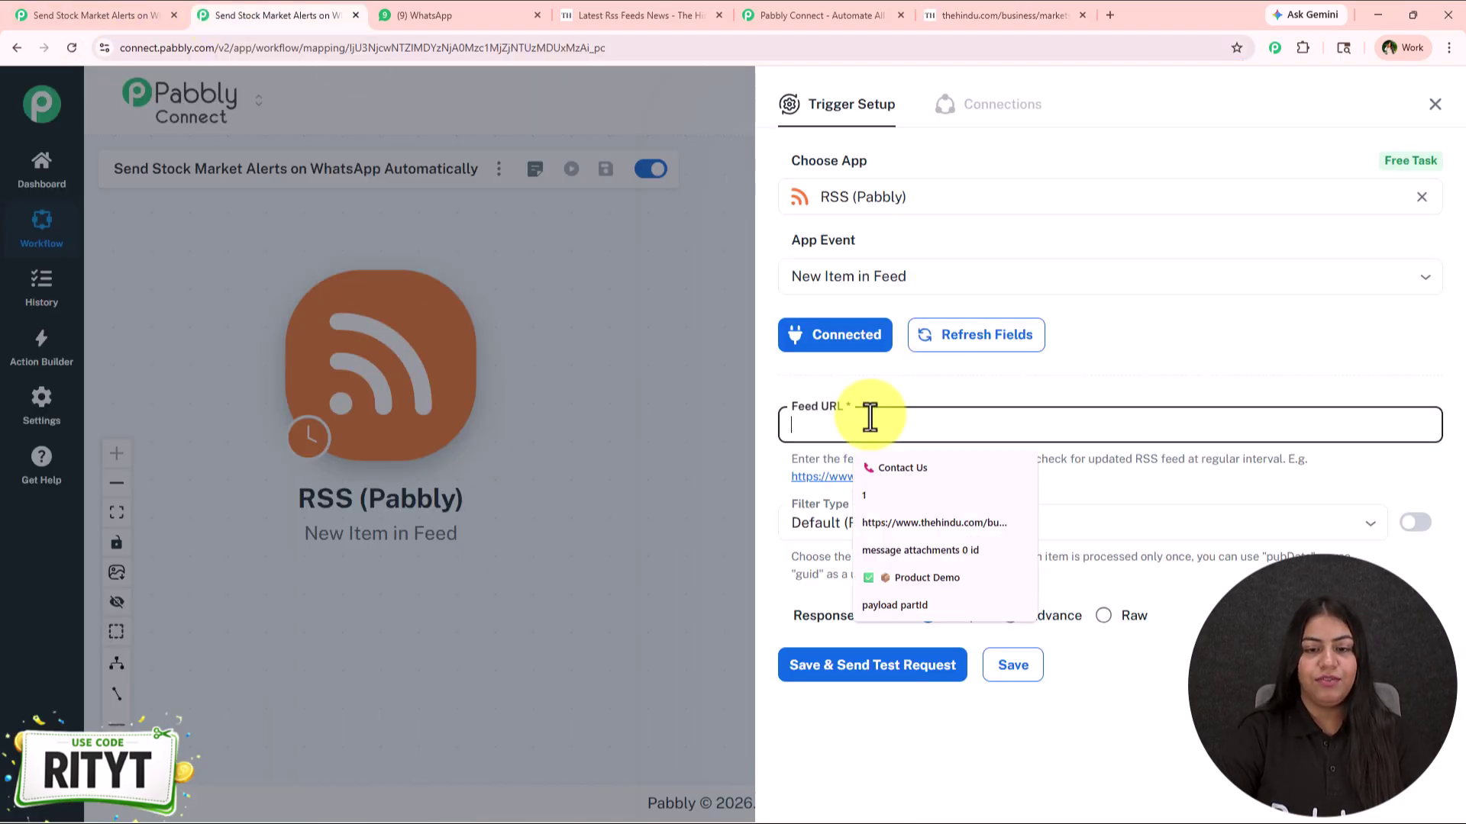
key("ctrl+v")
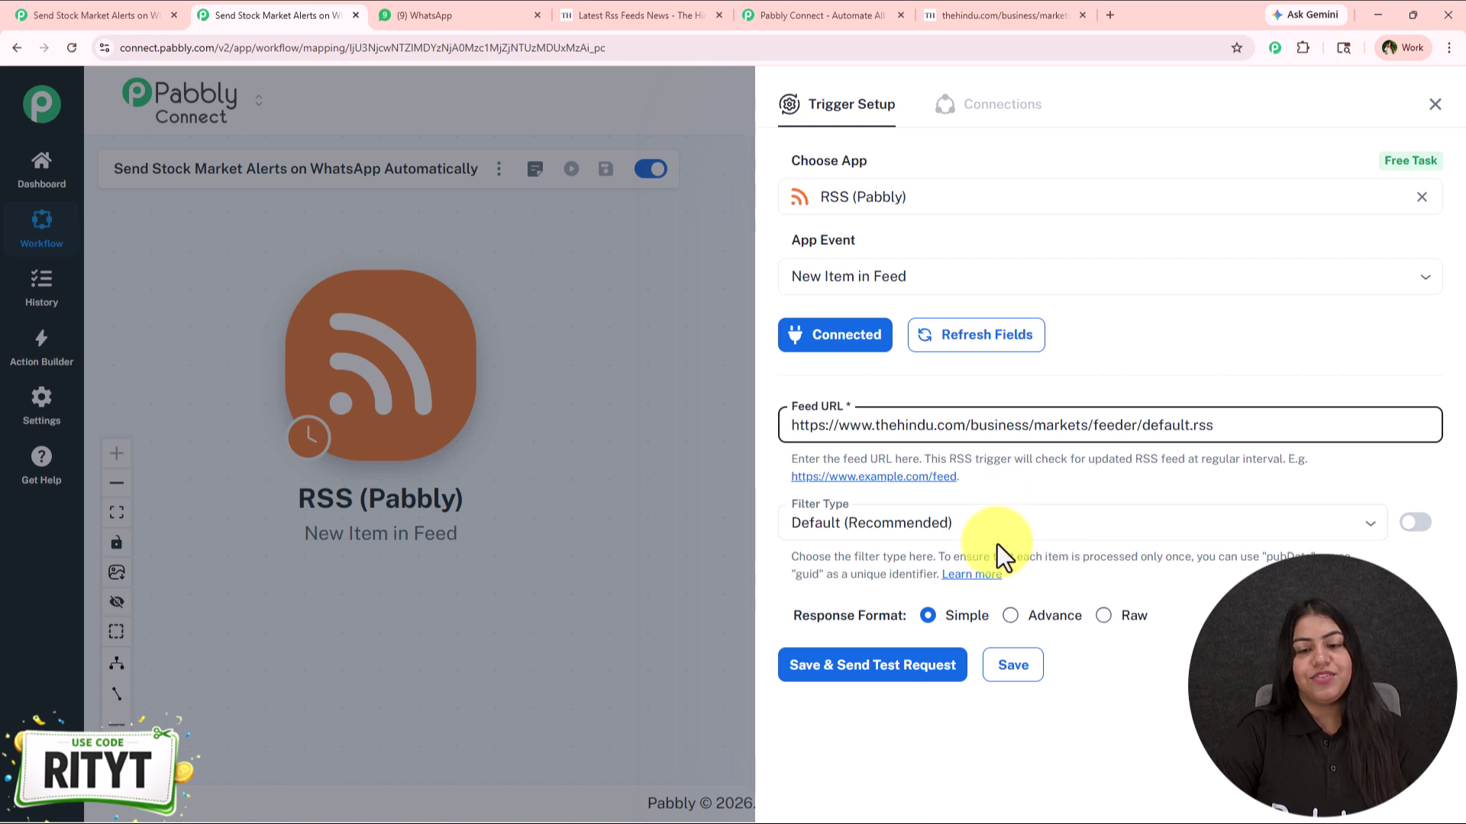
Save the RSS trigger with the default filter type and Simple response format, and send a test request
left_click(907, 513)
left_click(893, 559)
left_click(888, 666)
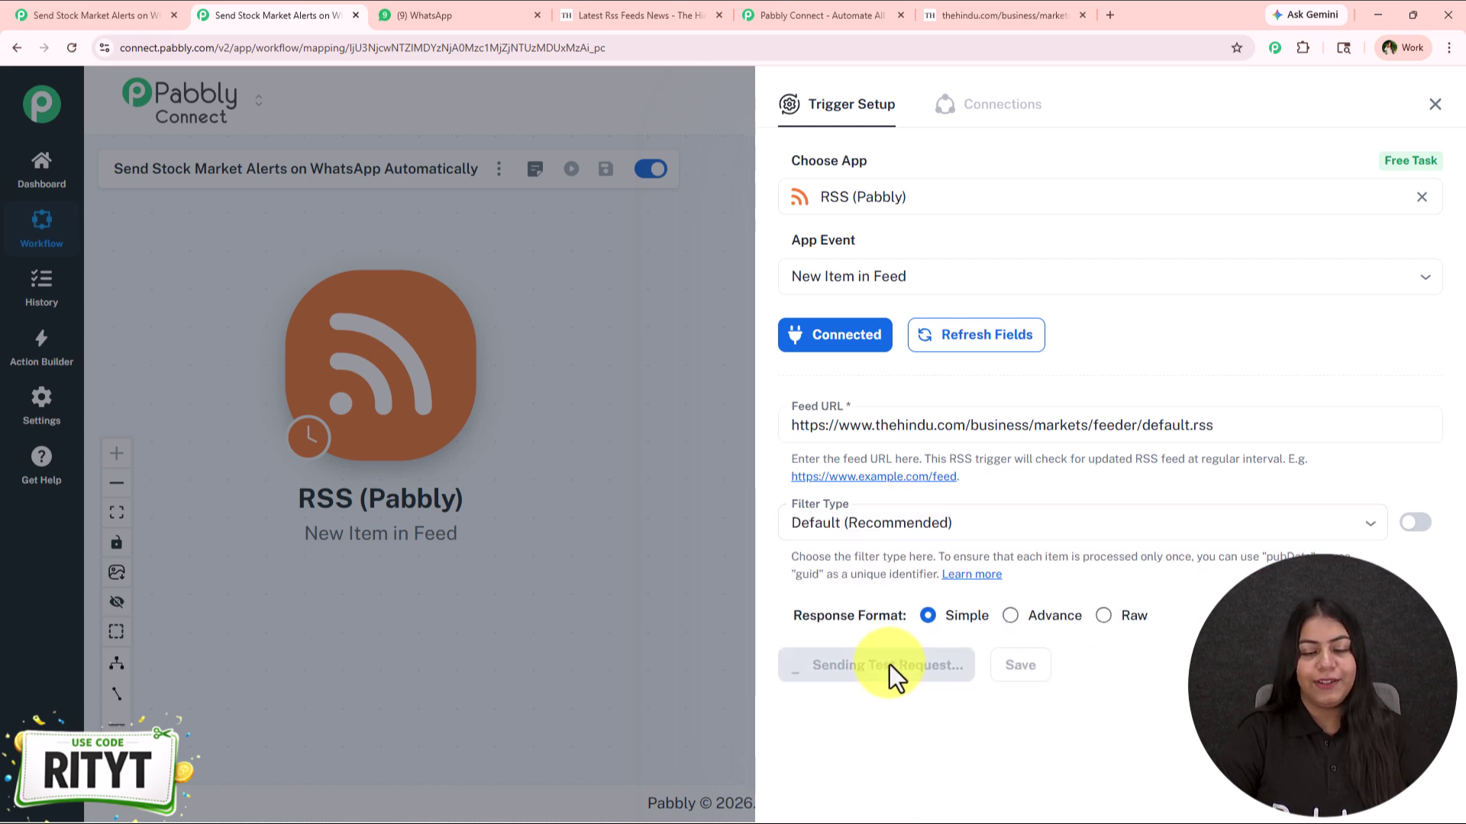
Examine the title, link, publication date and description in the trigger's received response, and close the trigger setup
scroll(947, 550, "down", 6)
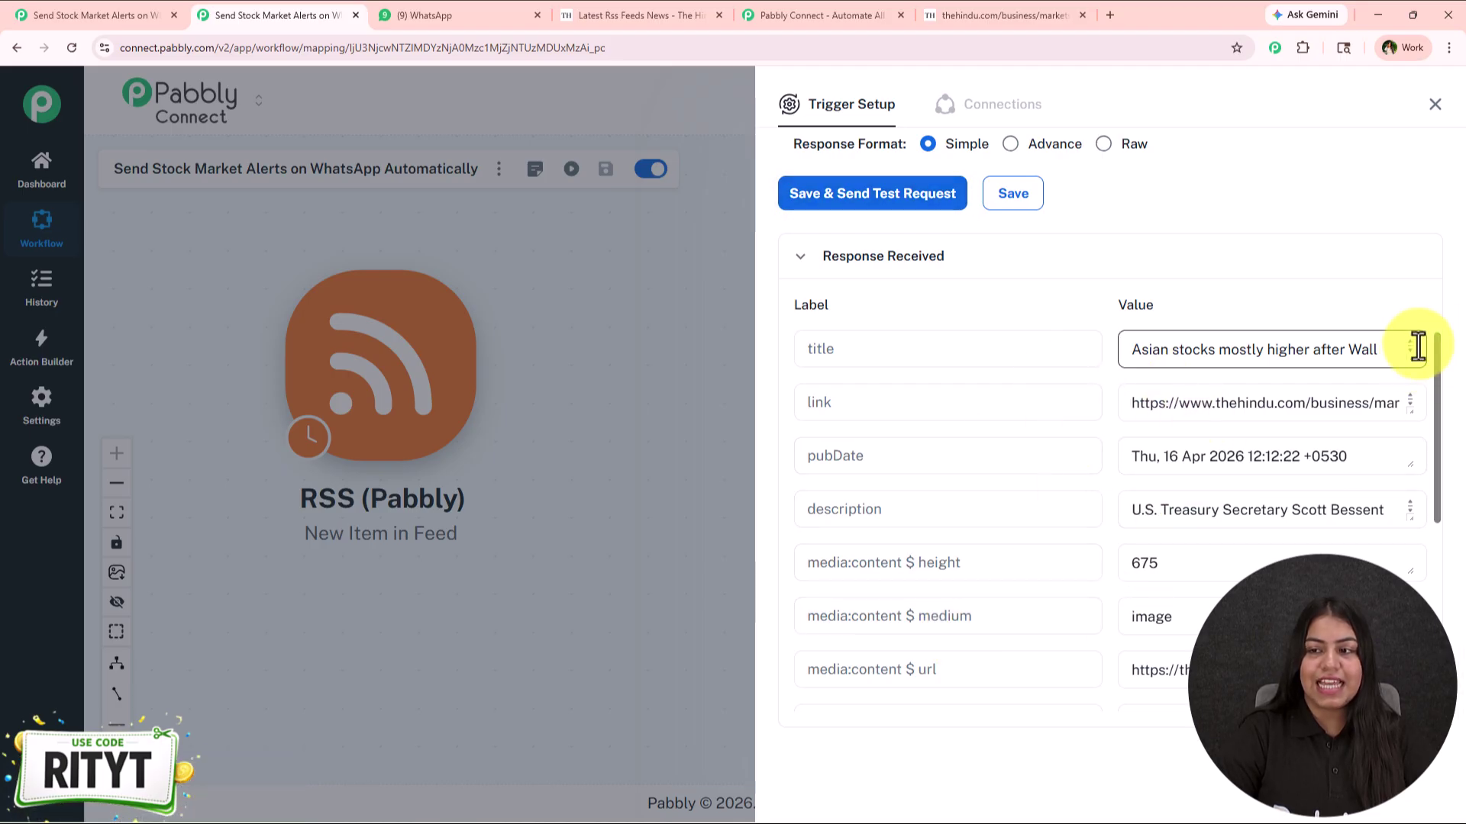
left_click_drag(1408, 356, 1407, 497)
scroll(923, 547, "down", 2)
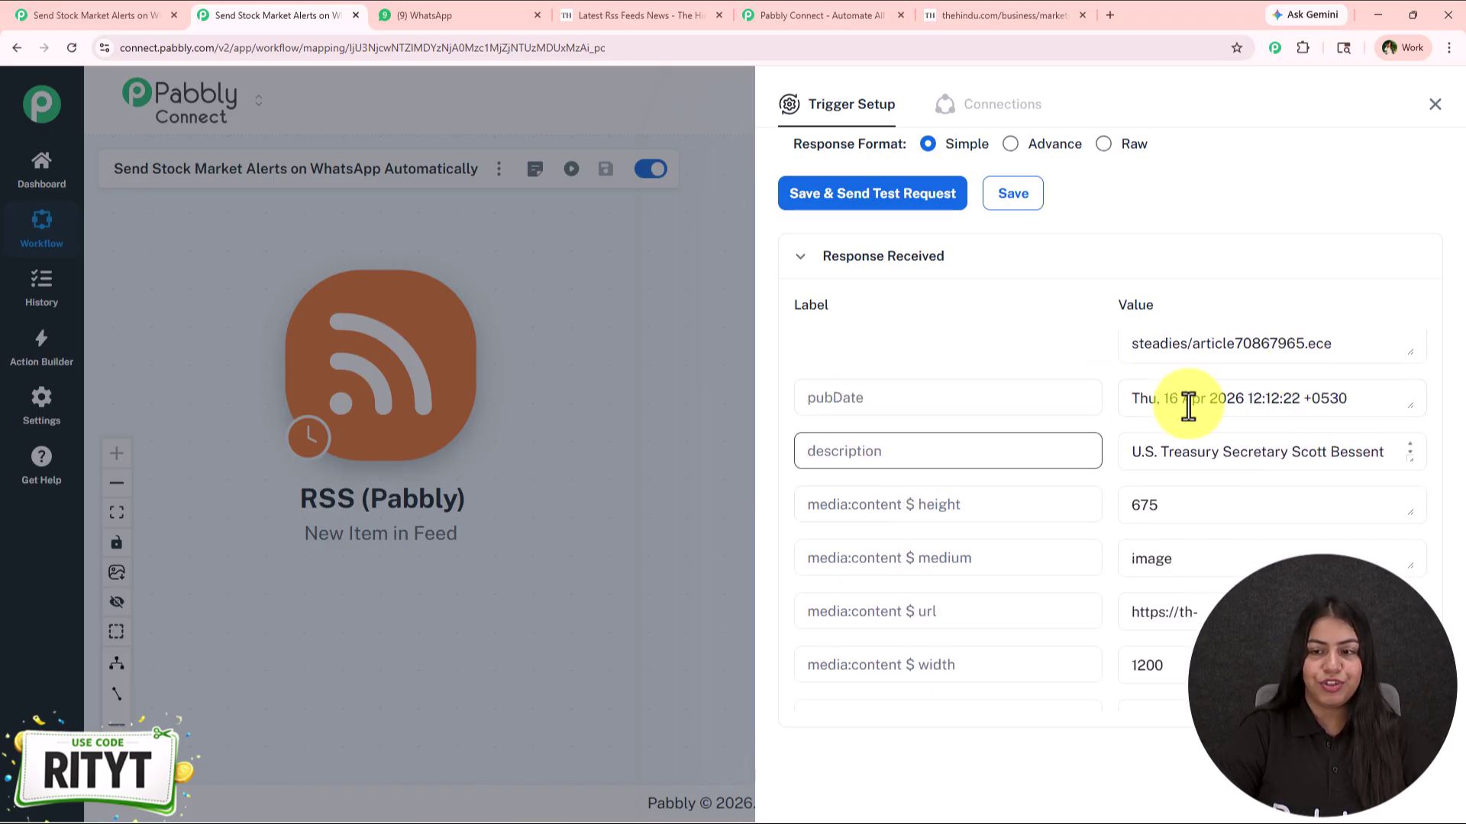
left_click_drag(1410, 455, 1391, 536)
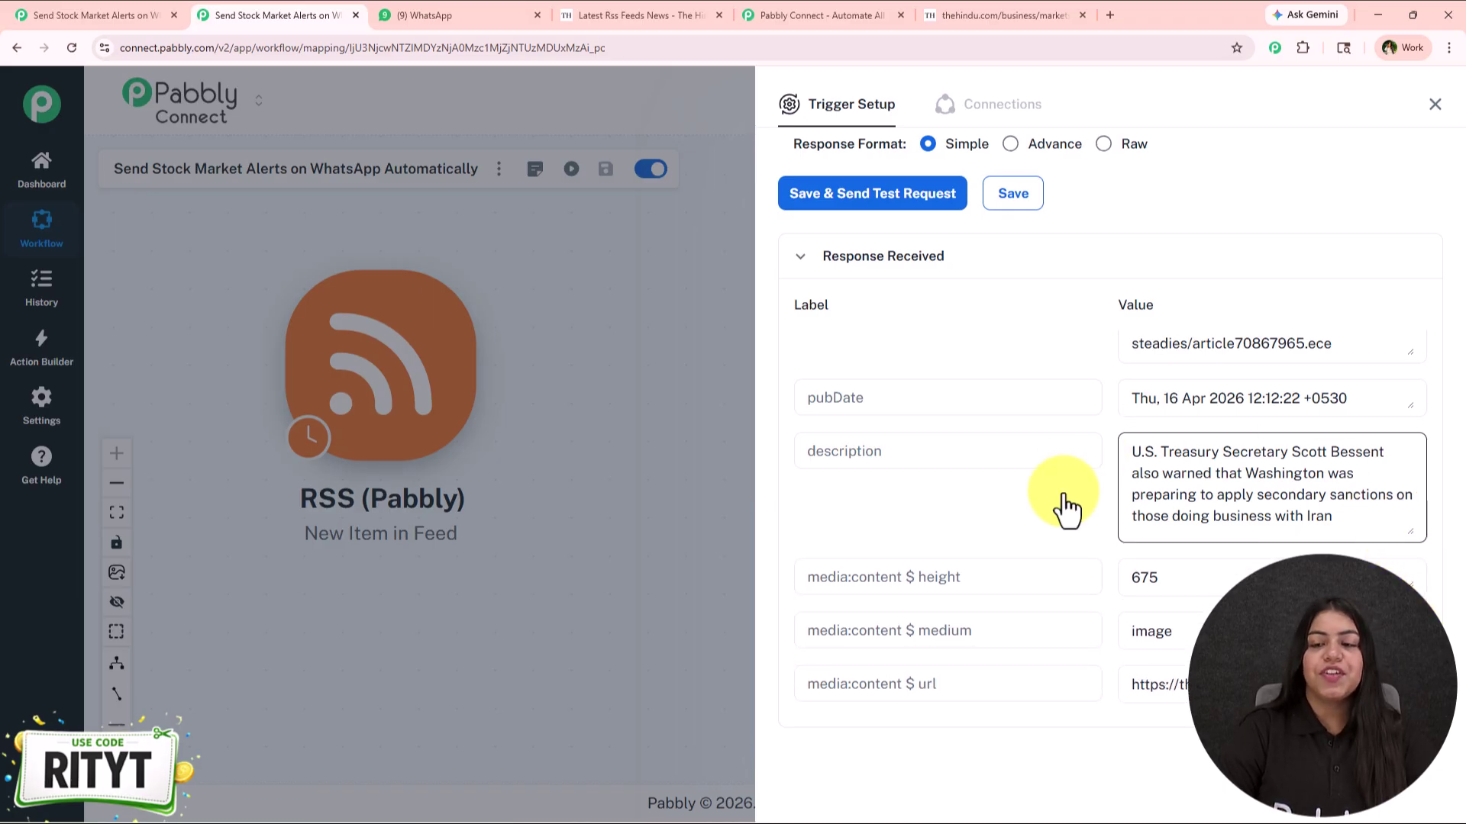
scroll(1227, 416, "up", 2)
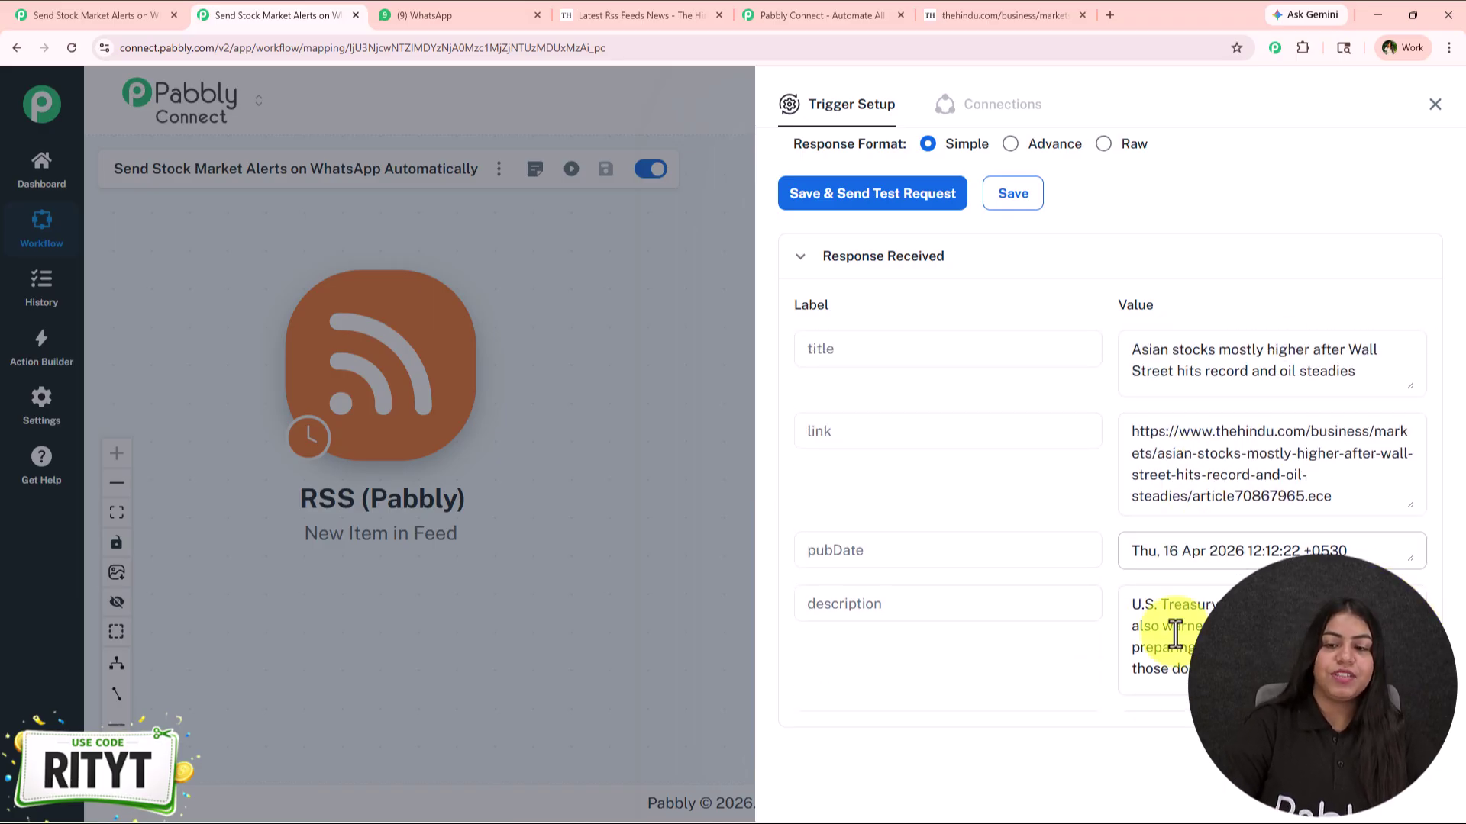
left_click(1436, 103)
left_click_drag(701, 479, 985, 513)
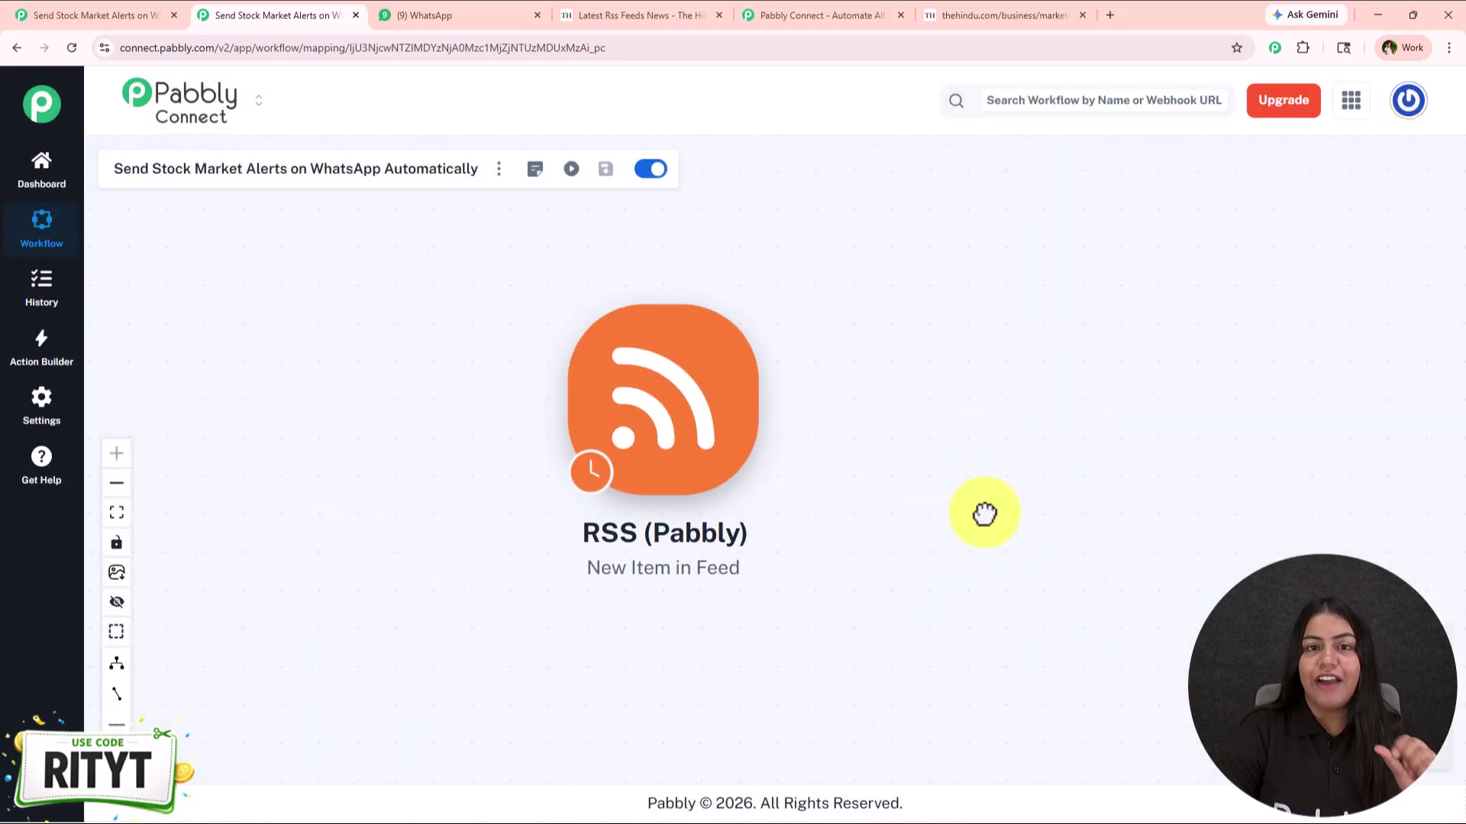
left_click_drag(984, 514, 701, 486)
left_click_drag(700, 486, 714, 476)
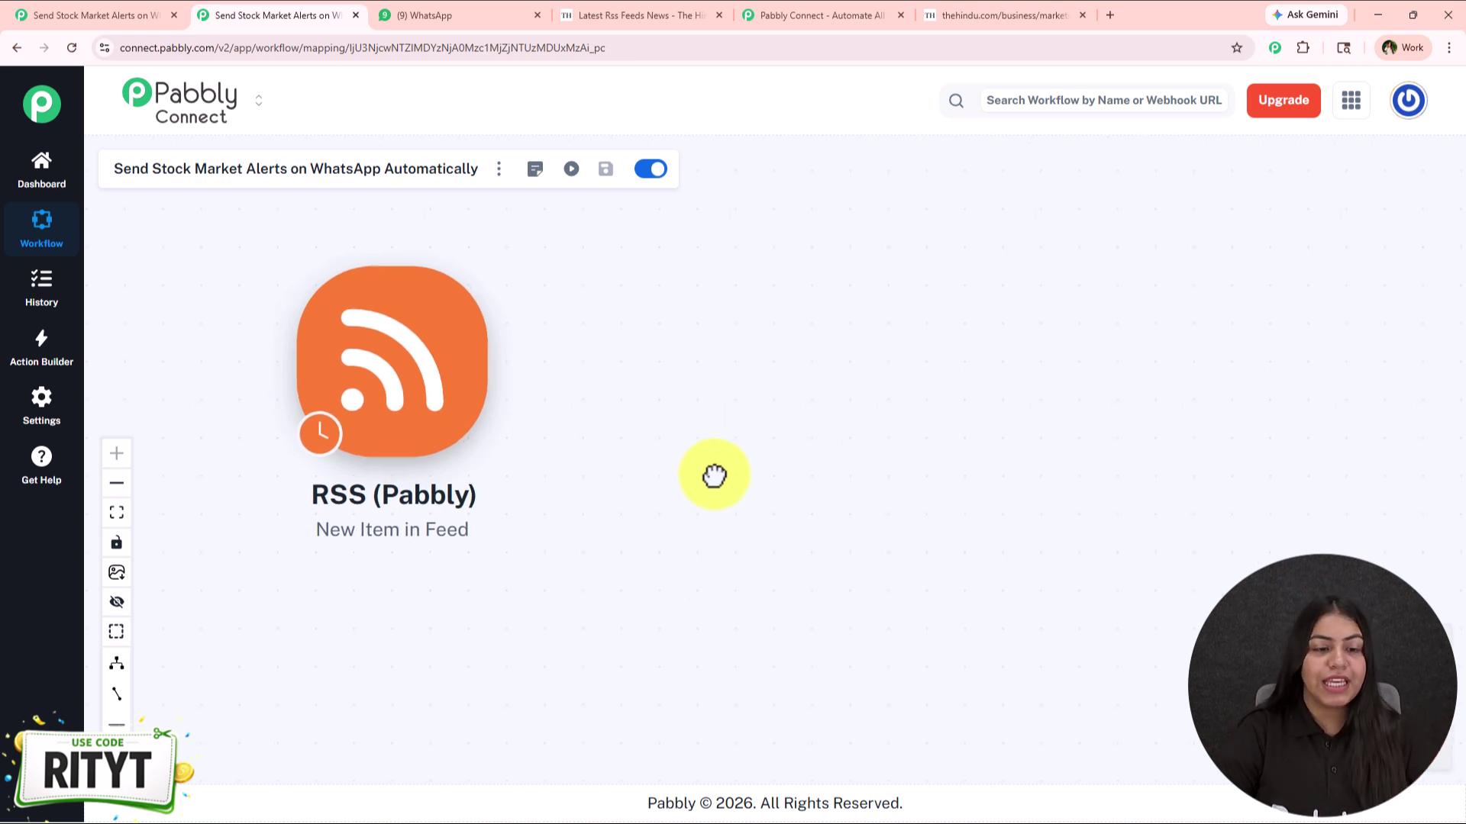
left_click_drag(713, 476, 623, 471)
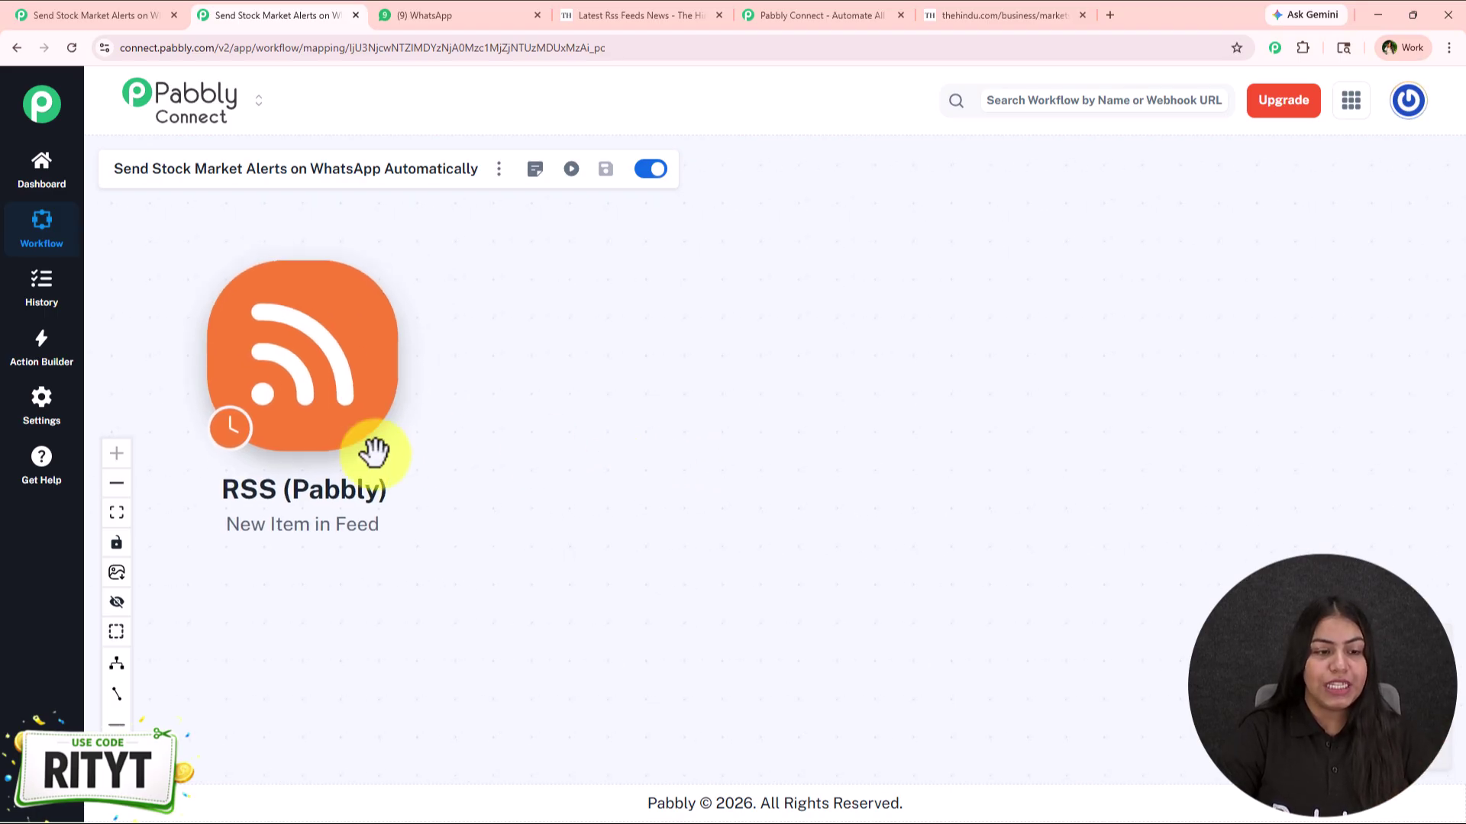
Set the RSS trigger's trigger time to "Check every 10 minutes" and save it
mouse_move(225, 429)
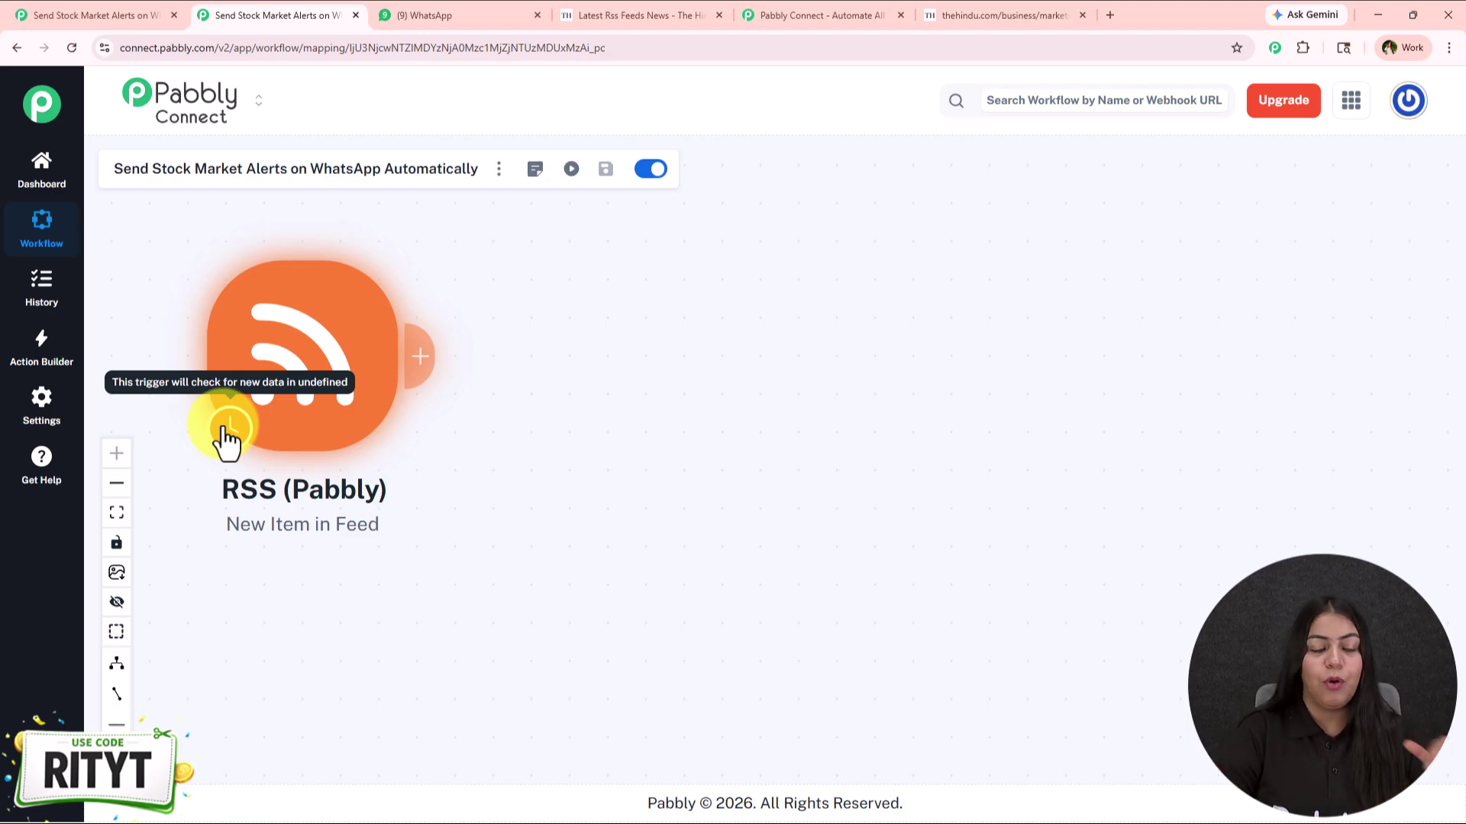
right_click(307, 340)
left_click(184, 513)
scroll(611, 710, "down", 3)
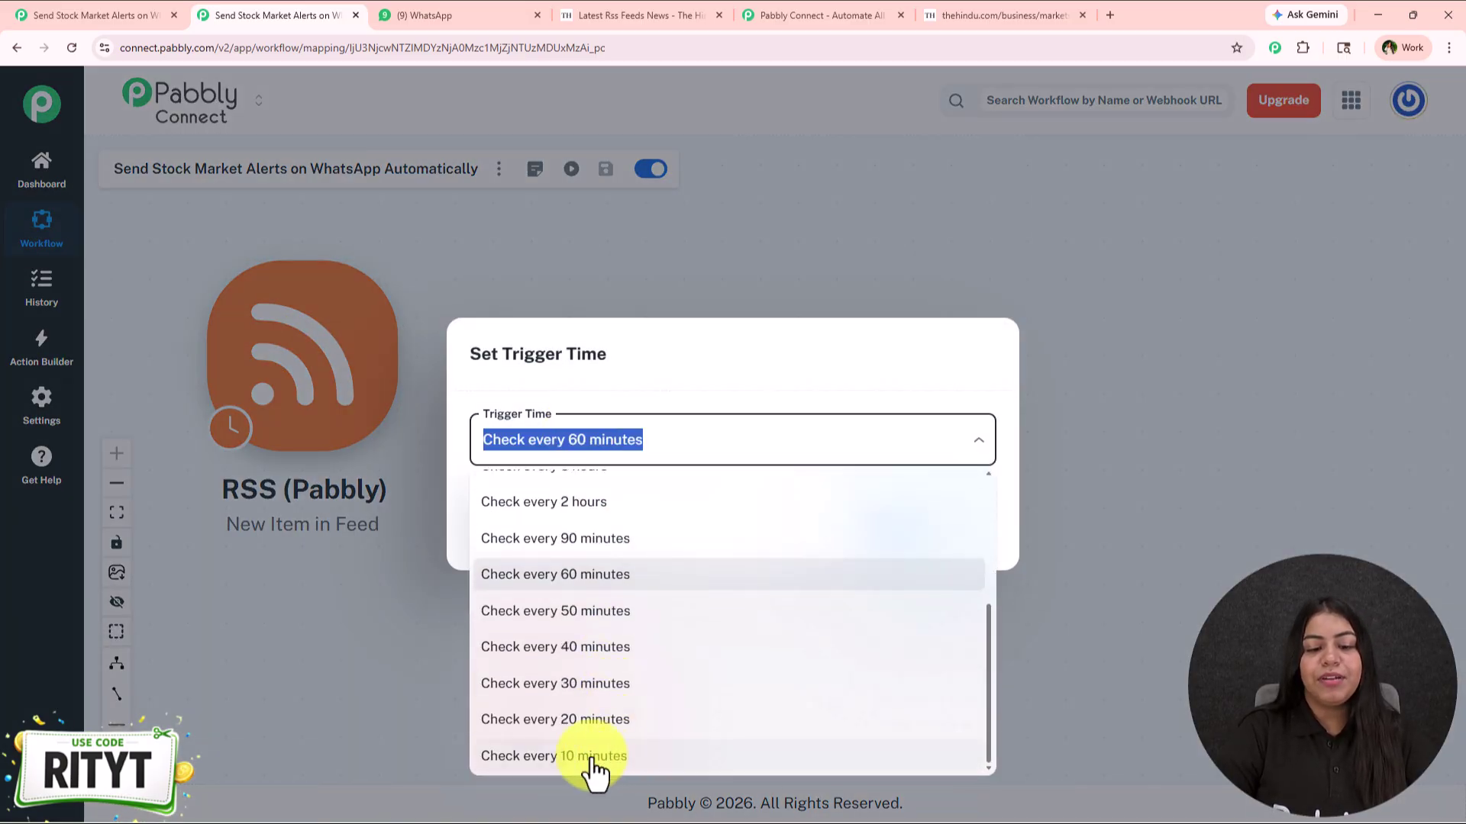
scroll(672, 702, "up", 5)
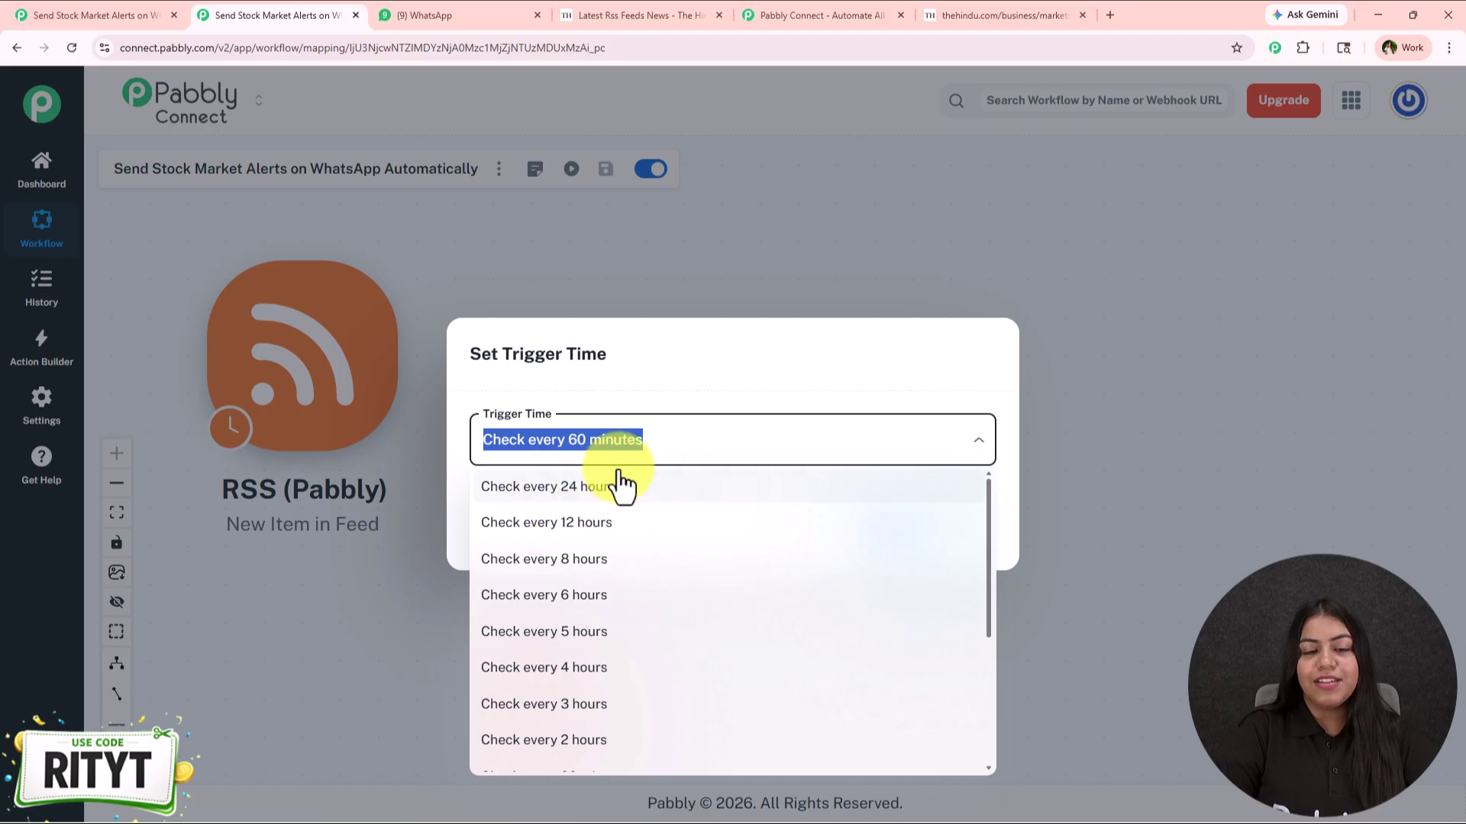
scroll(665, 717, "down", 3)
left_click(644, 754)
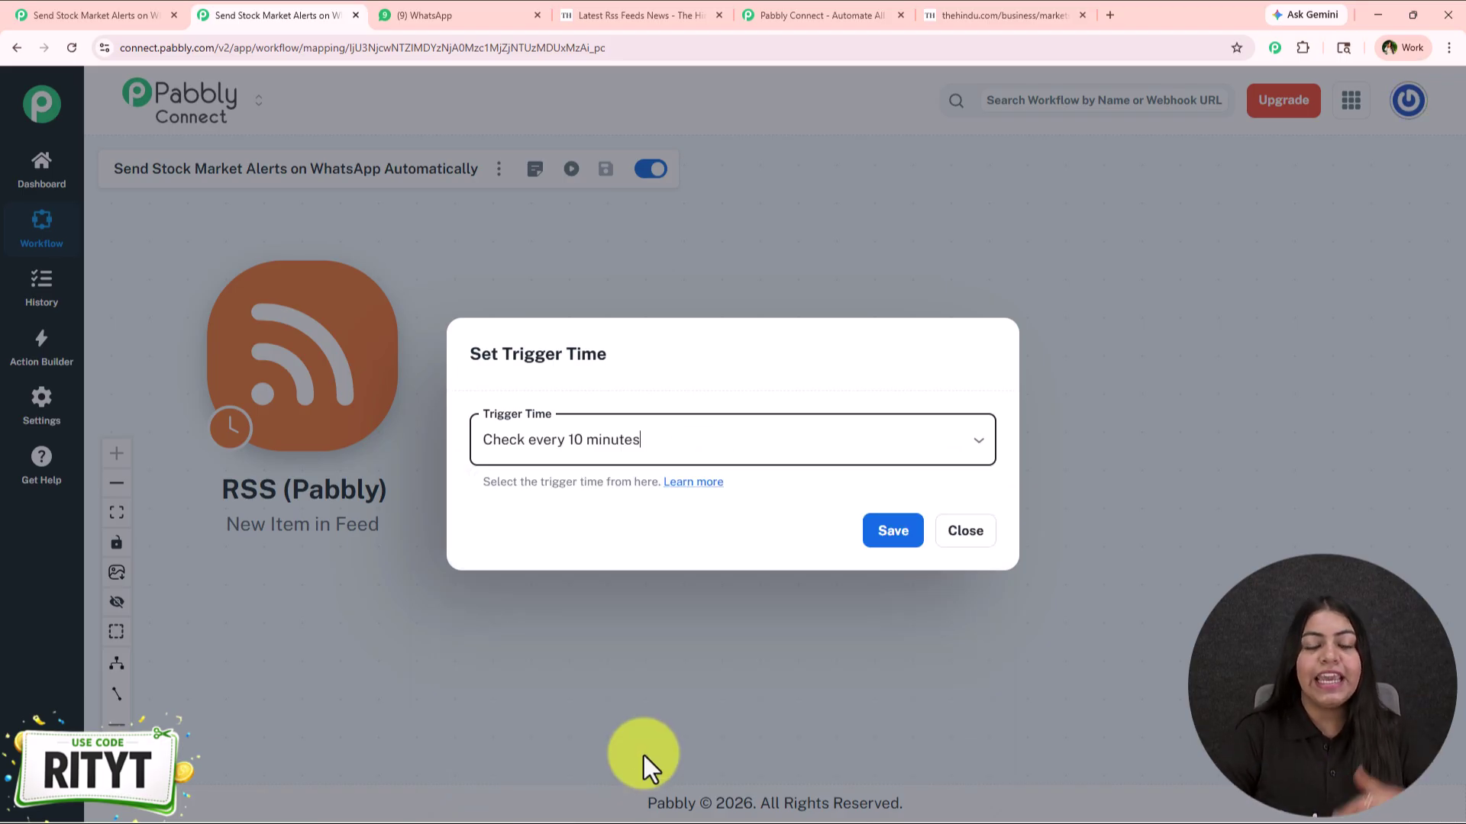
left_click(892, 532)
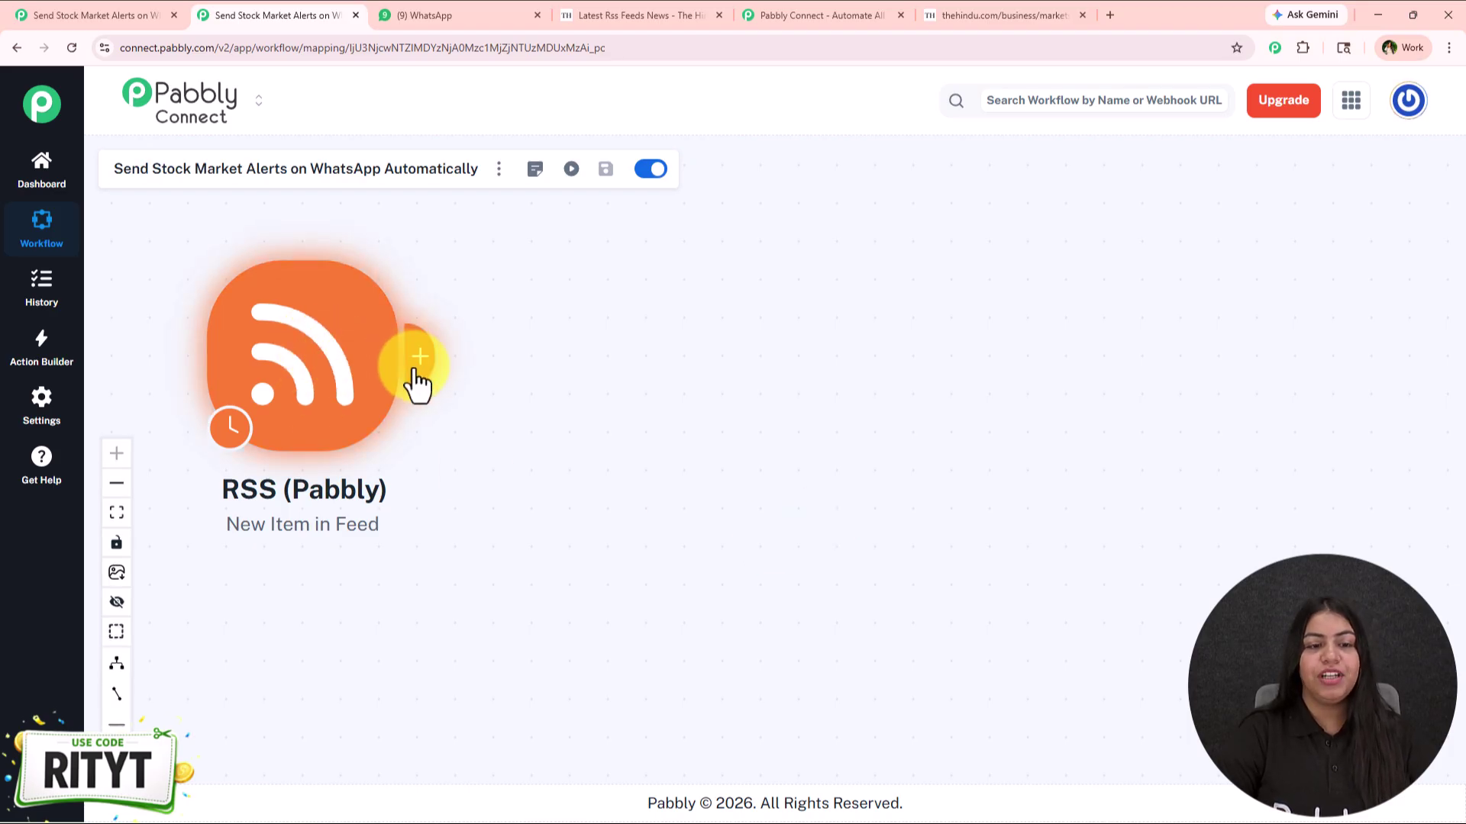
Add an action after the RSS trigger and choose Pabbly Chatflow as its app
left_click(419, 356)
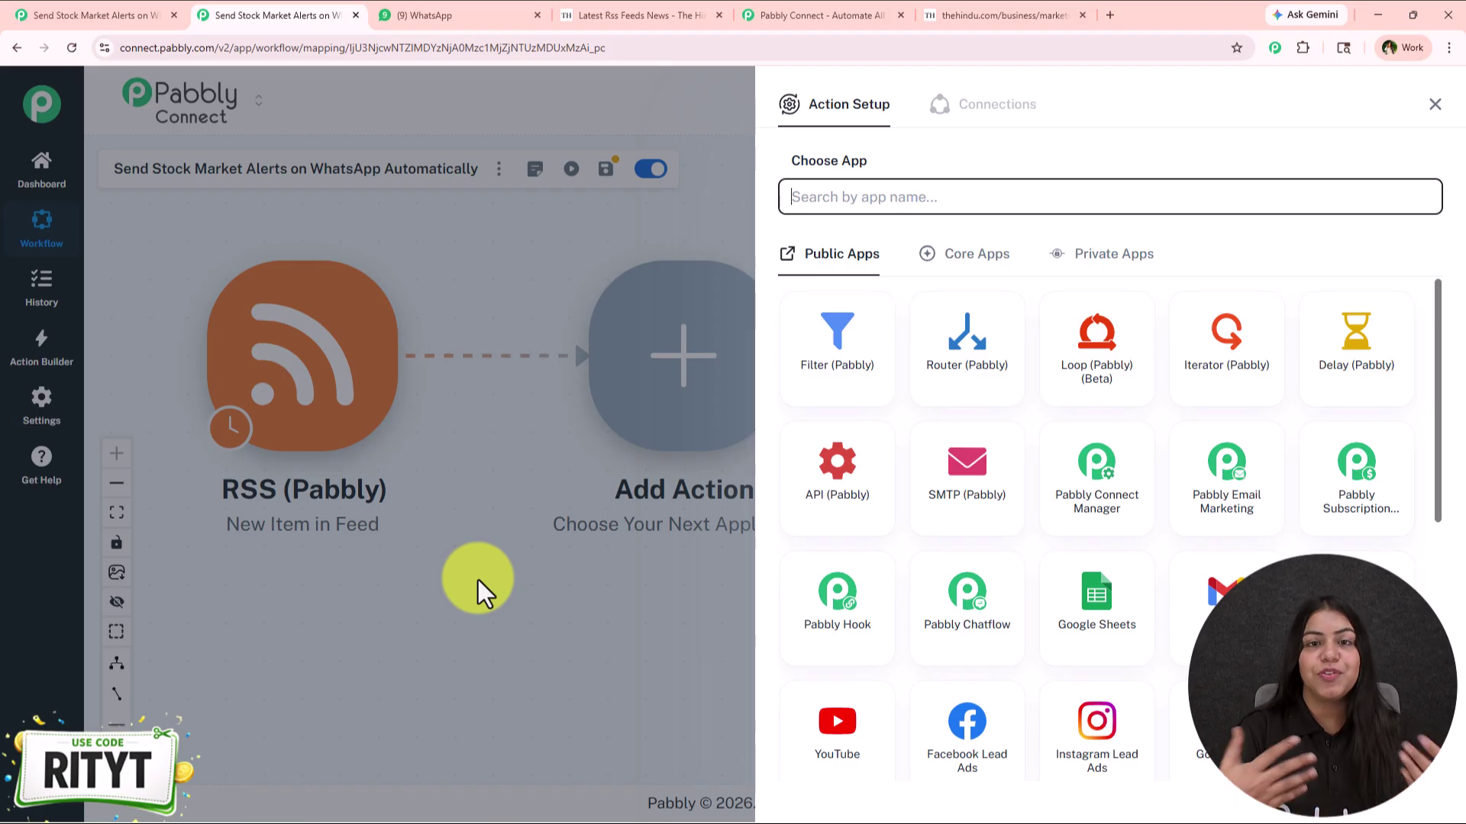
type("Pab")
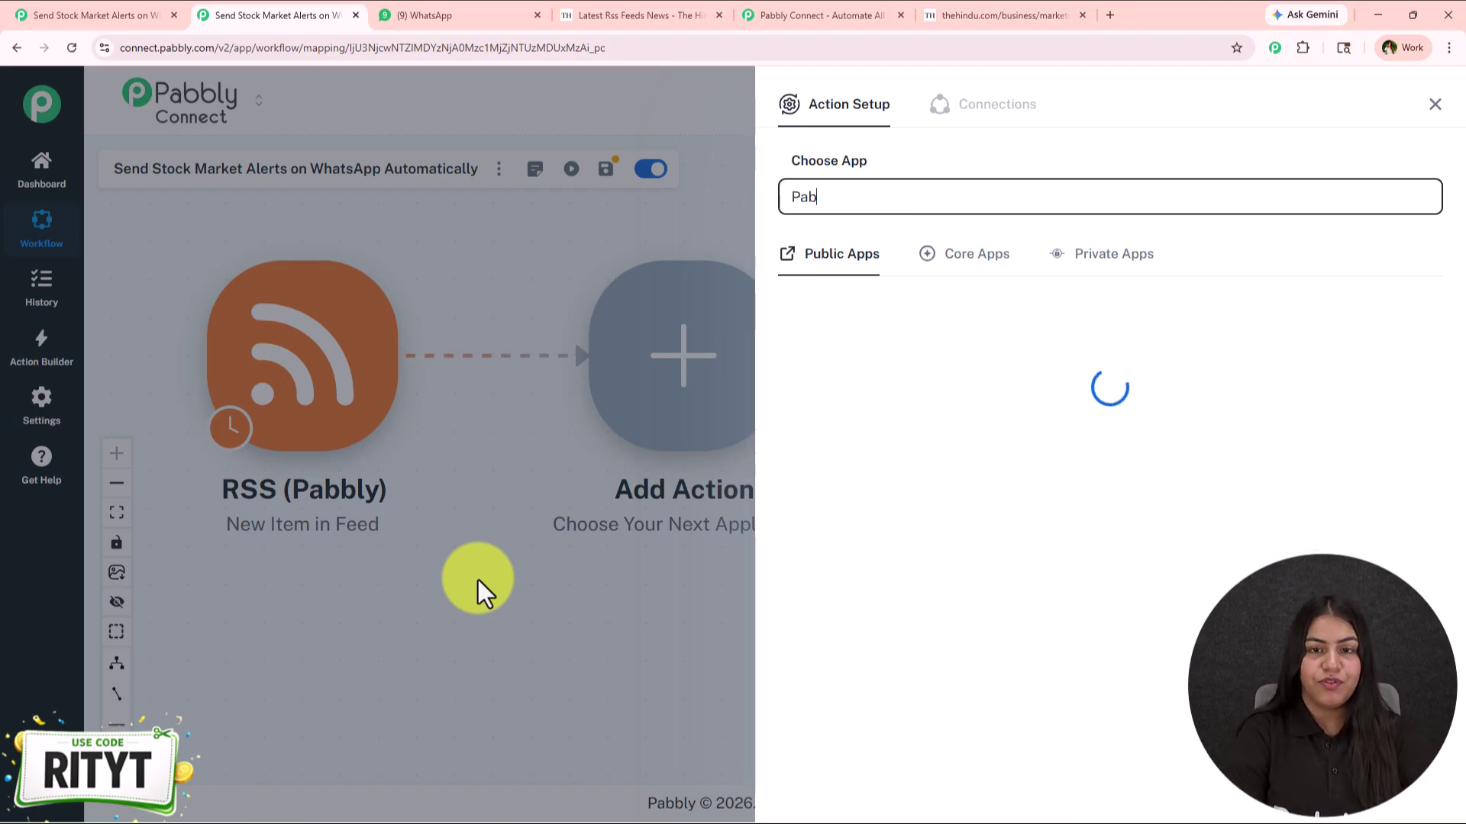
type("bly CHatflow")
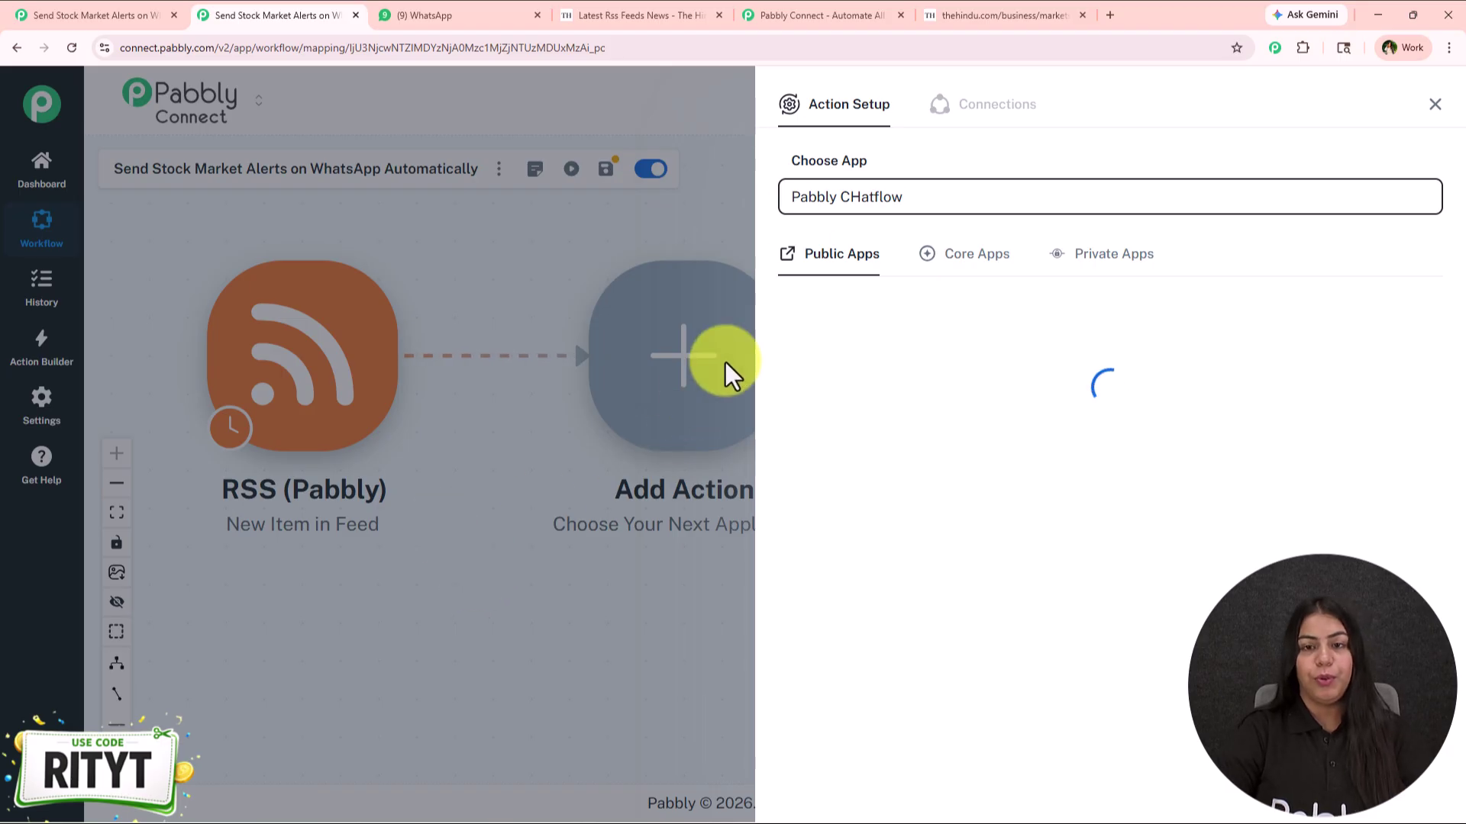
left_click(859, 196)
key("BackSpace")
type("h")
left_click(931, 539)
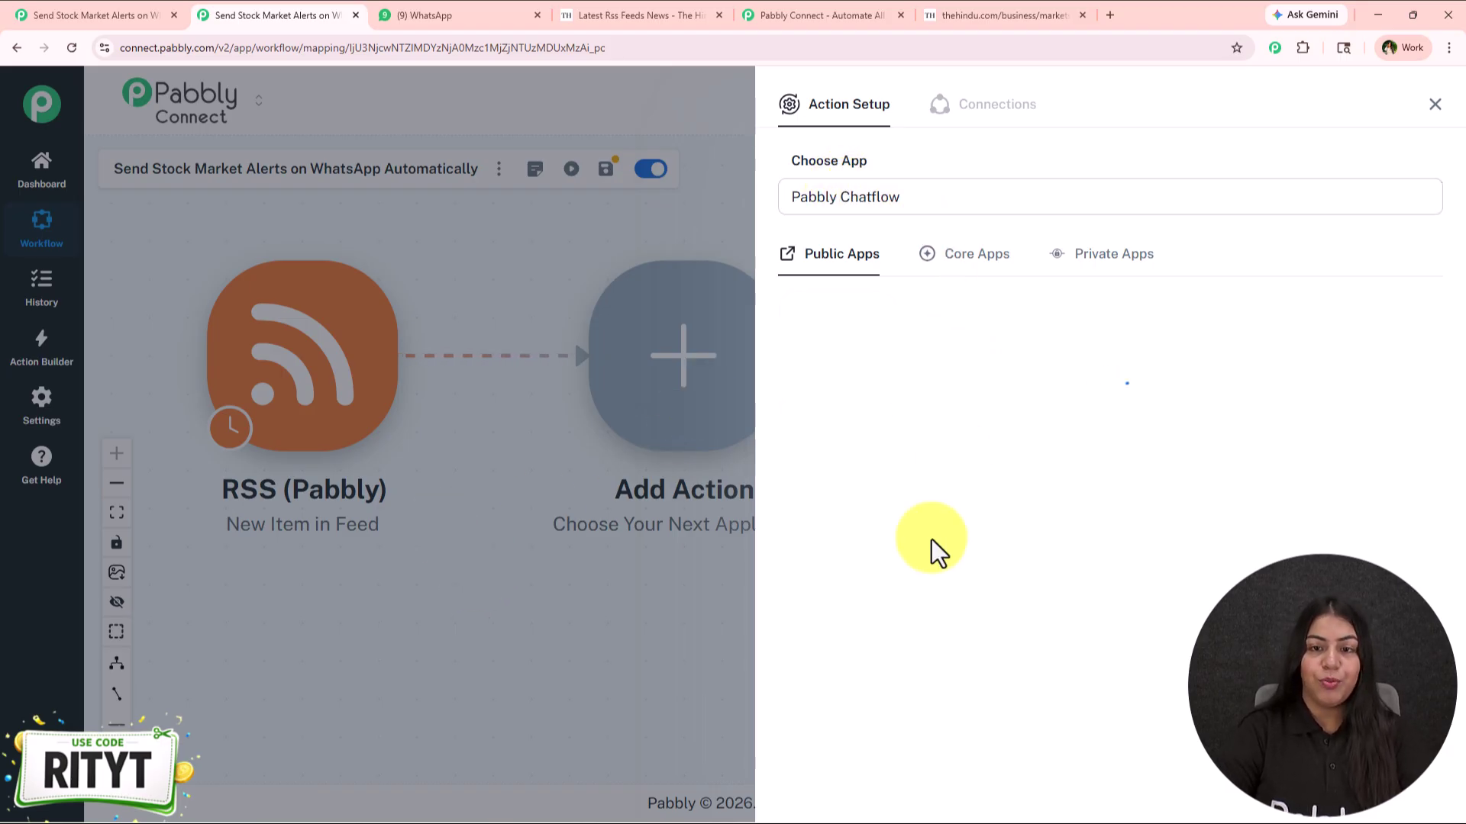
left_click(837, 412)
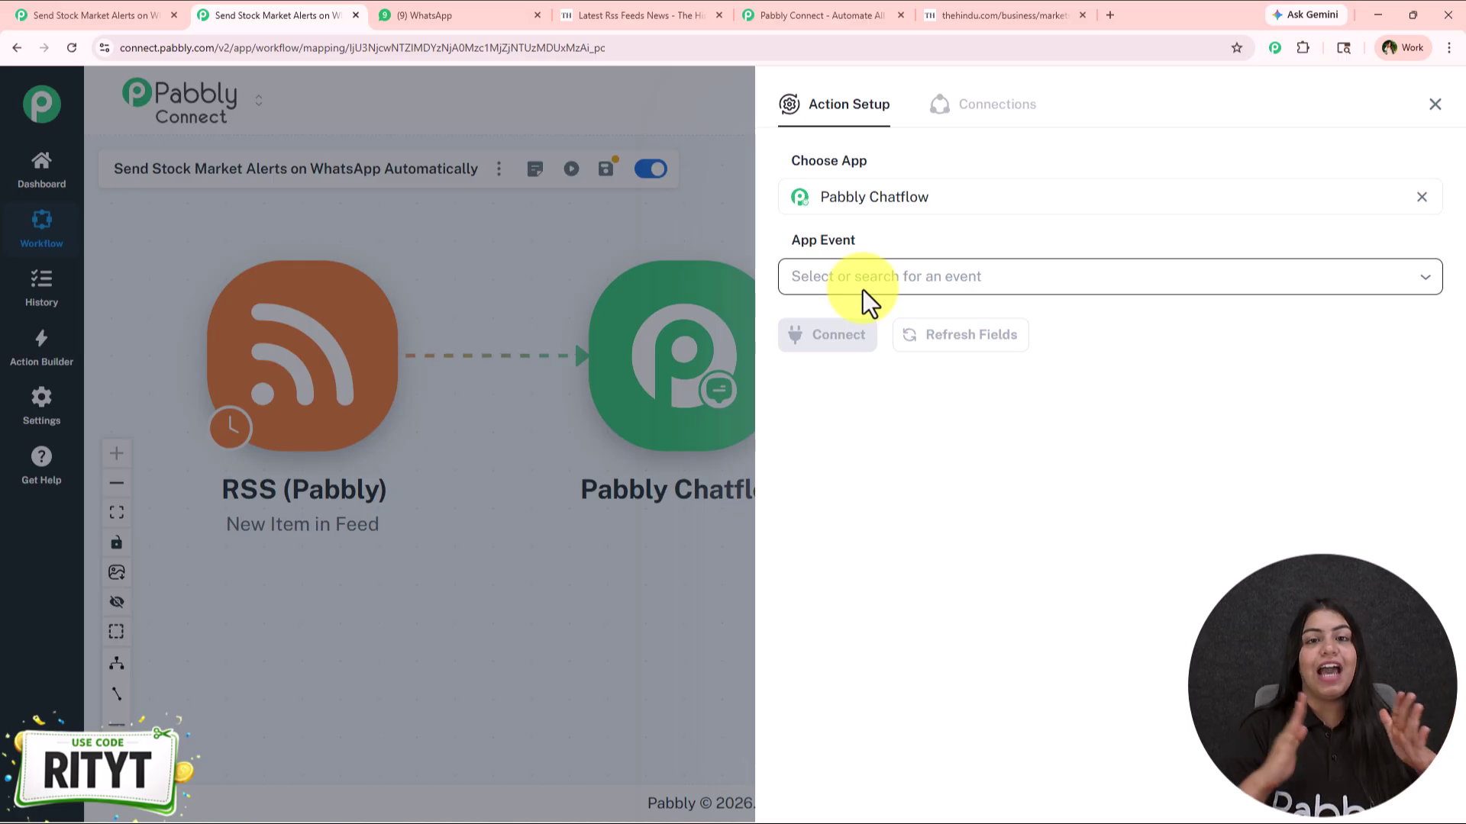
Select Send Text Message as the Pabbly Chatflow event and start adding a new connection
left_click(863, 290)
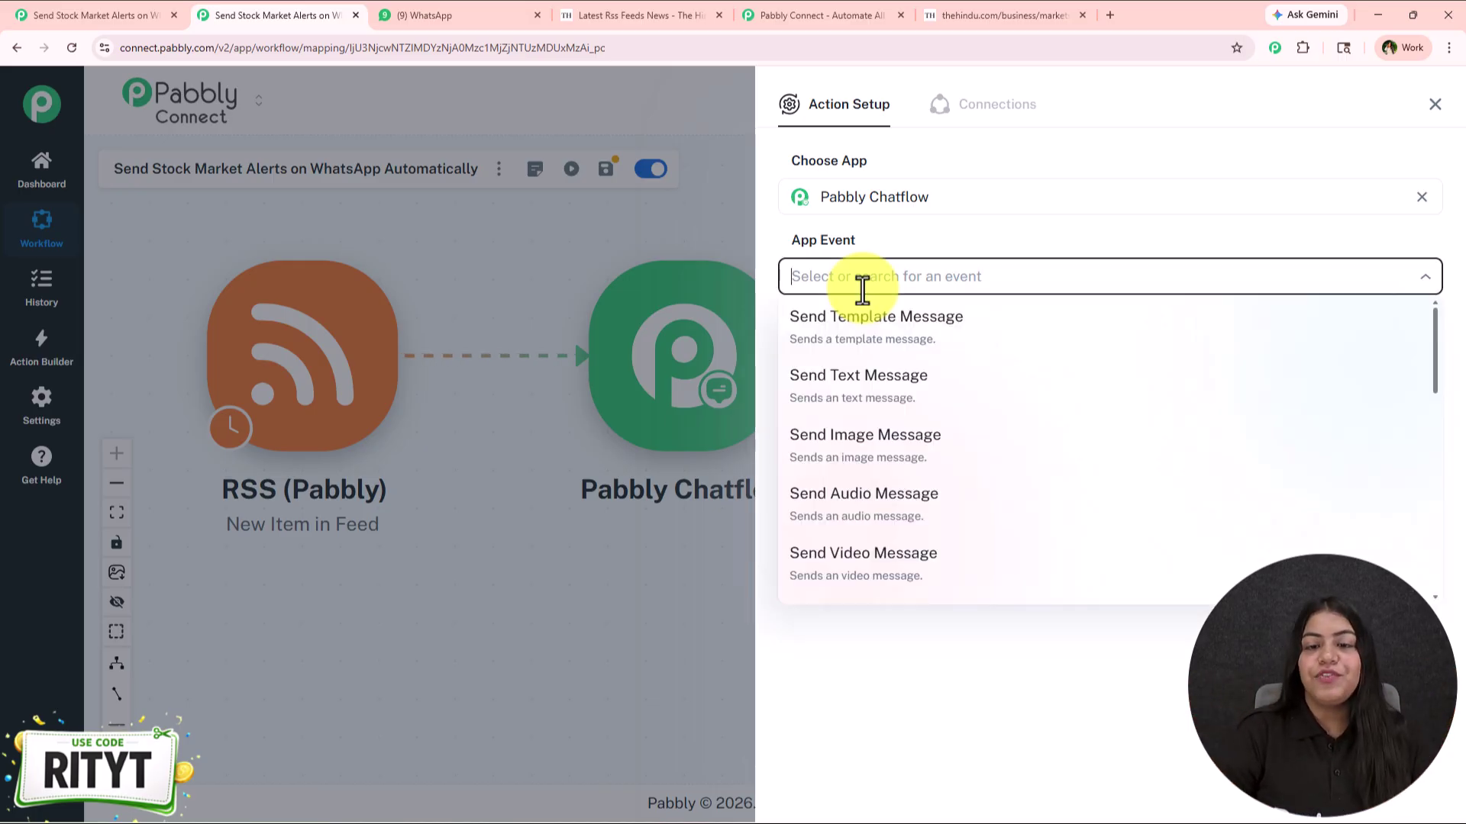
left_click(917, 393)
left_click(838, 340)
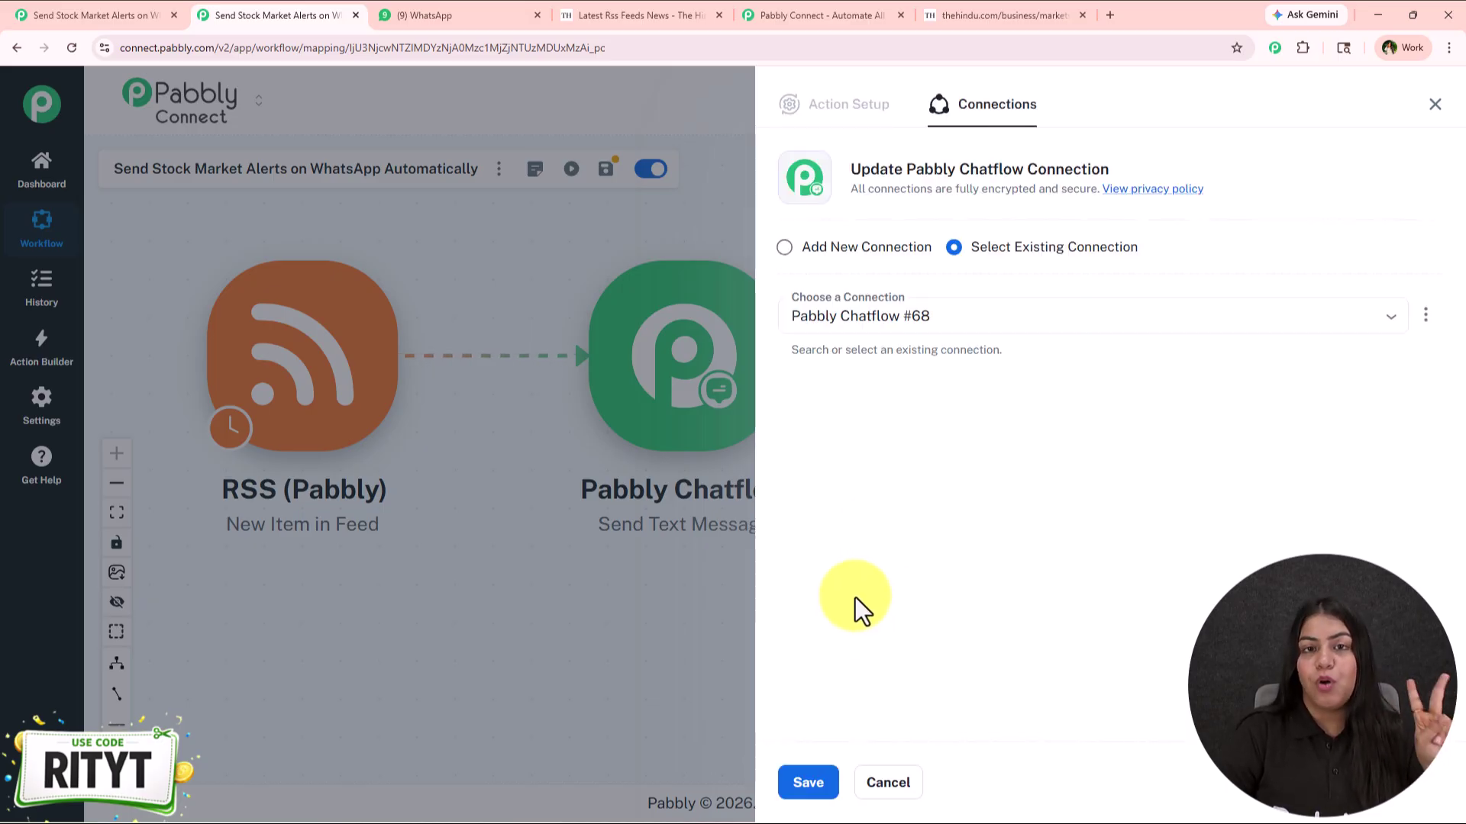
left_click(863, 245)
left_click(1015, 251)
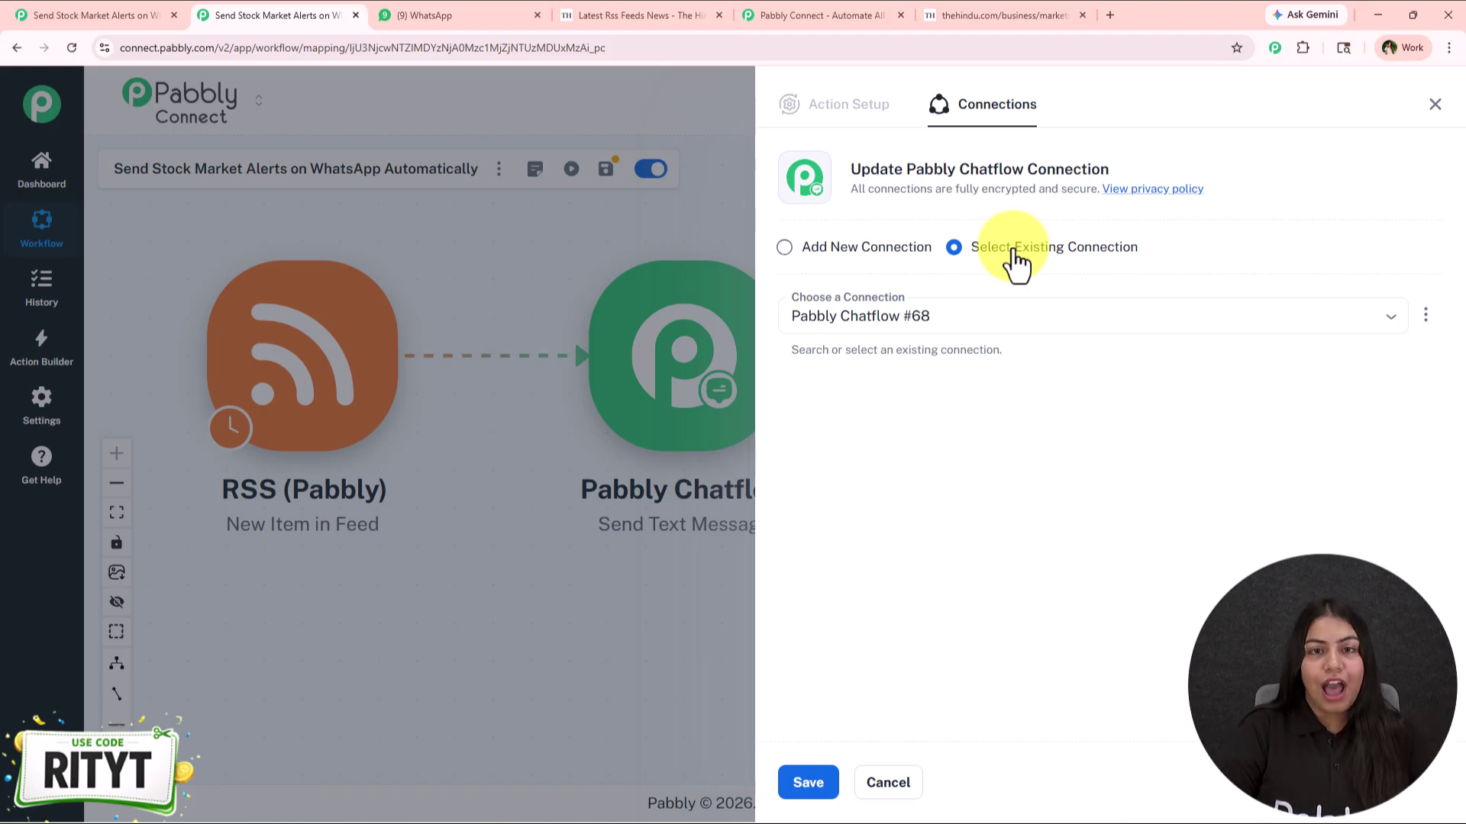
left_click(906, 250)
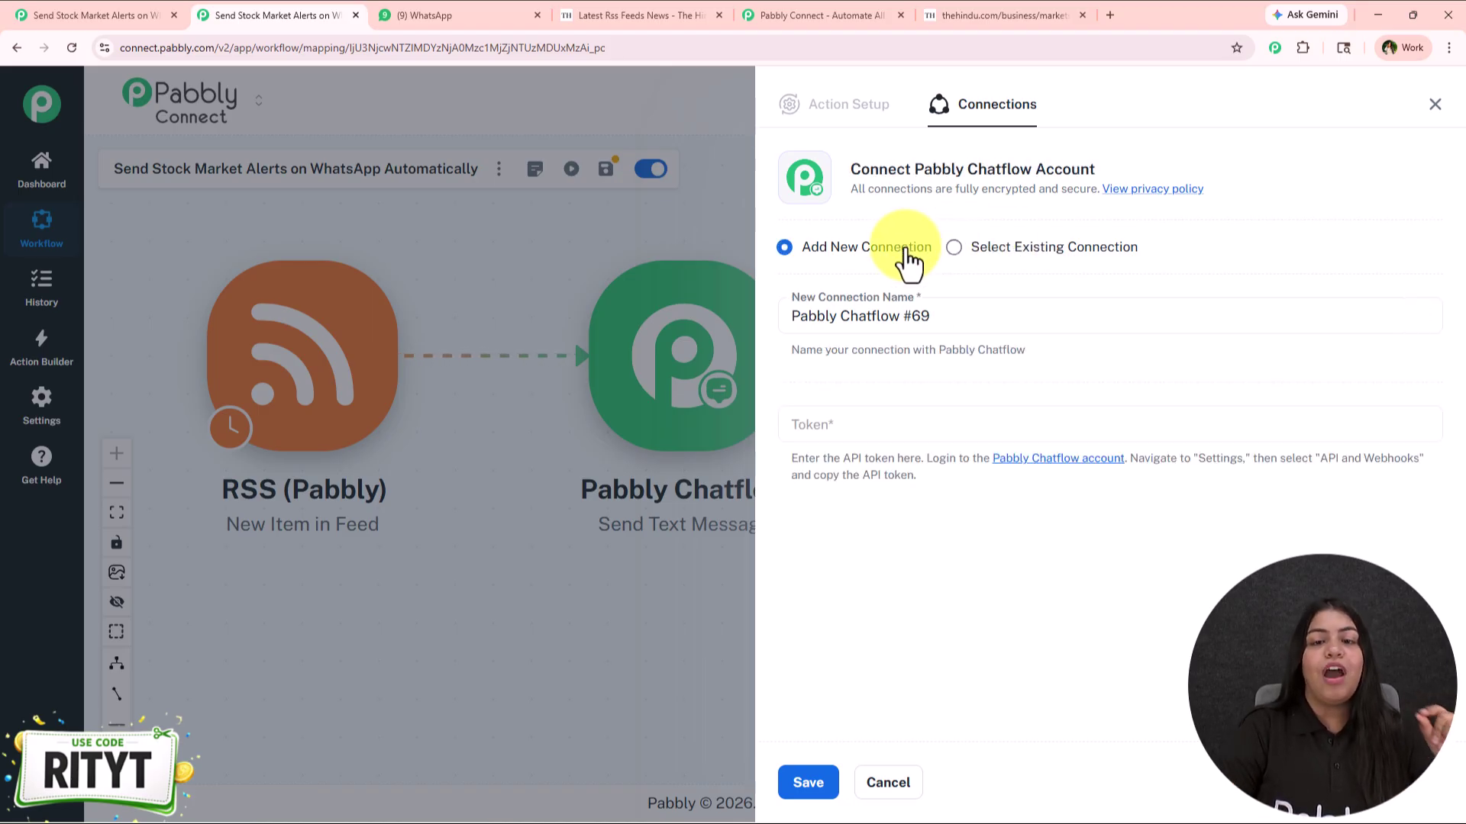
Follow the connection's token instructions to the Pabbly account page and open Pabbly Chatflow from there
left_click(836, 423)
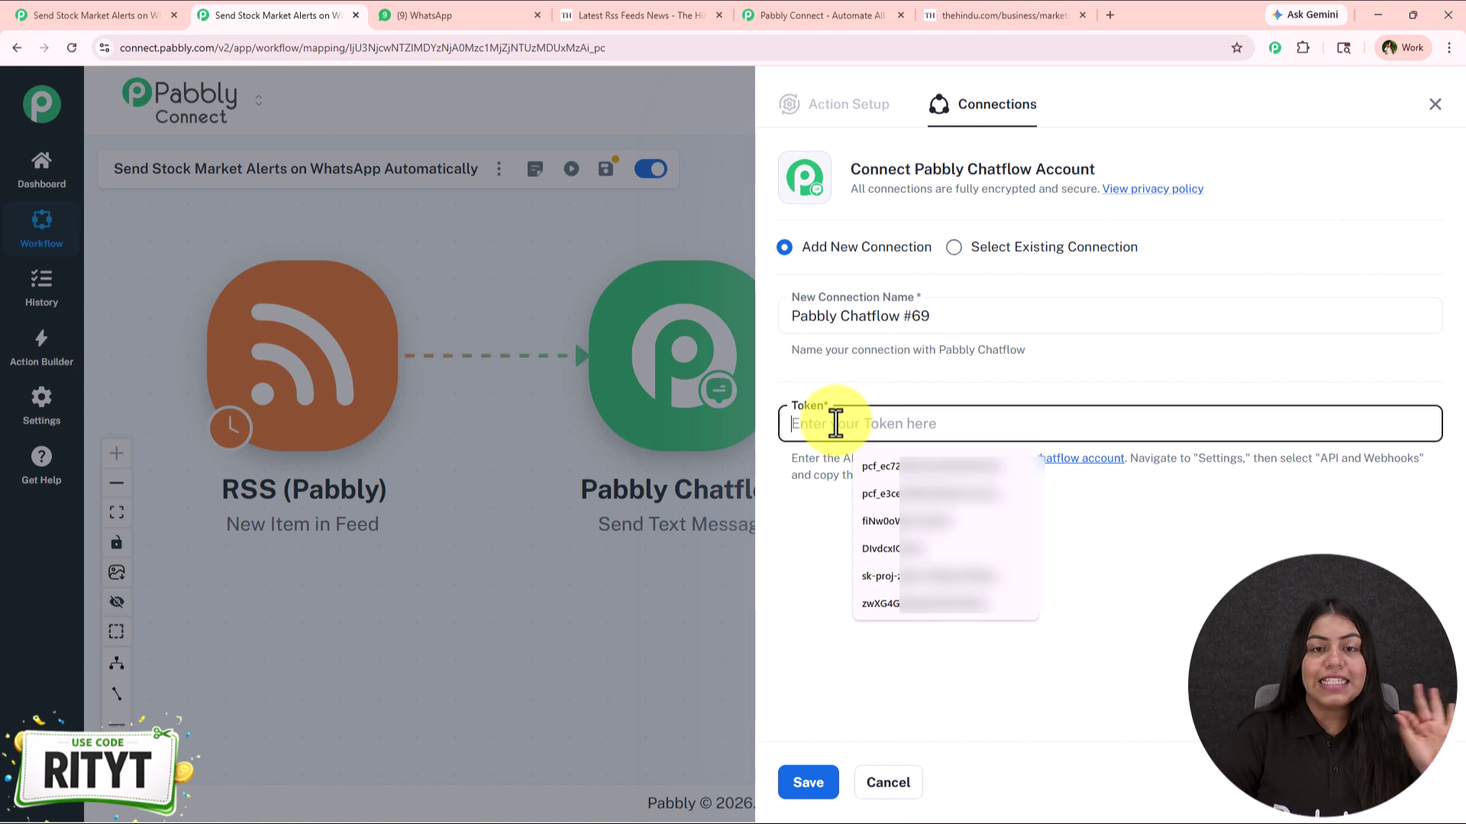
left_click(826, 659)
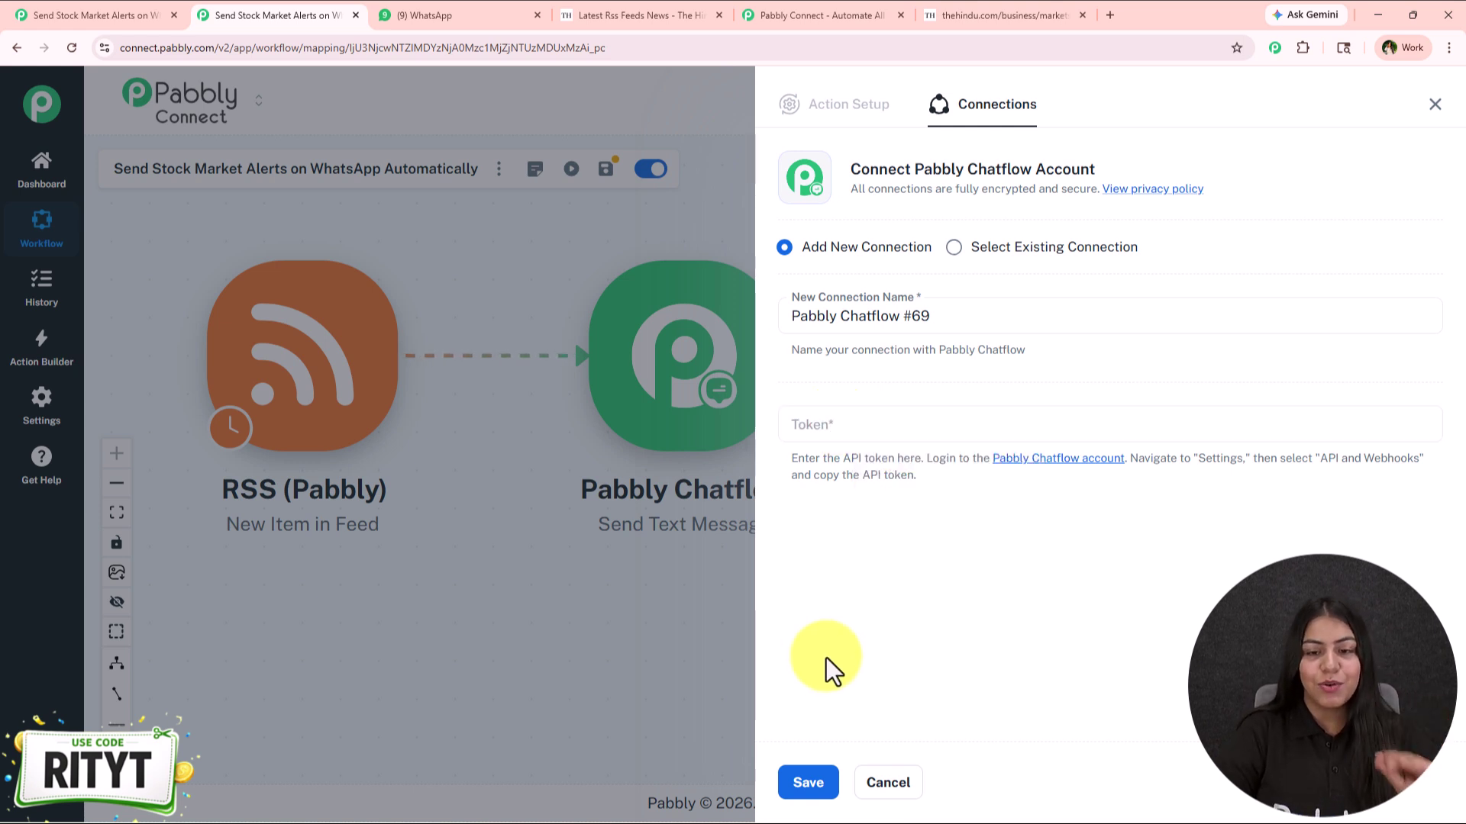
left_click_drag(774, 452, 912, 478)
left_click(922, 461)
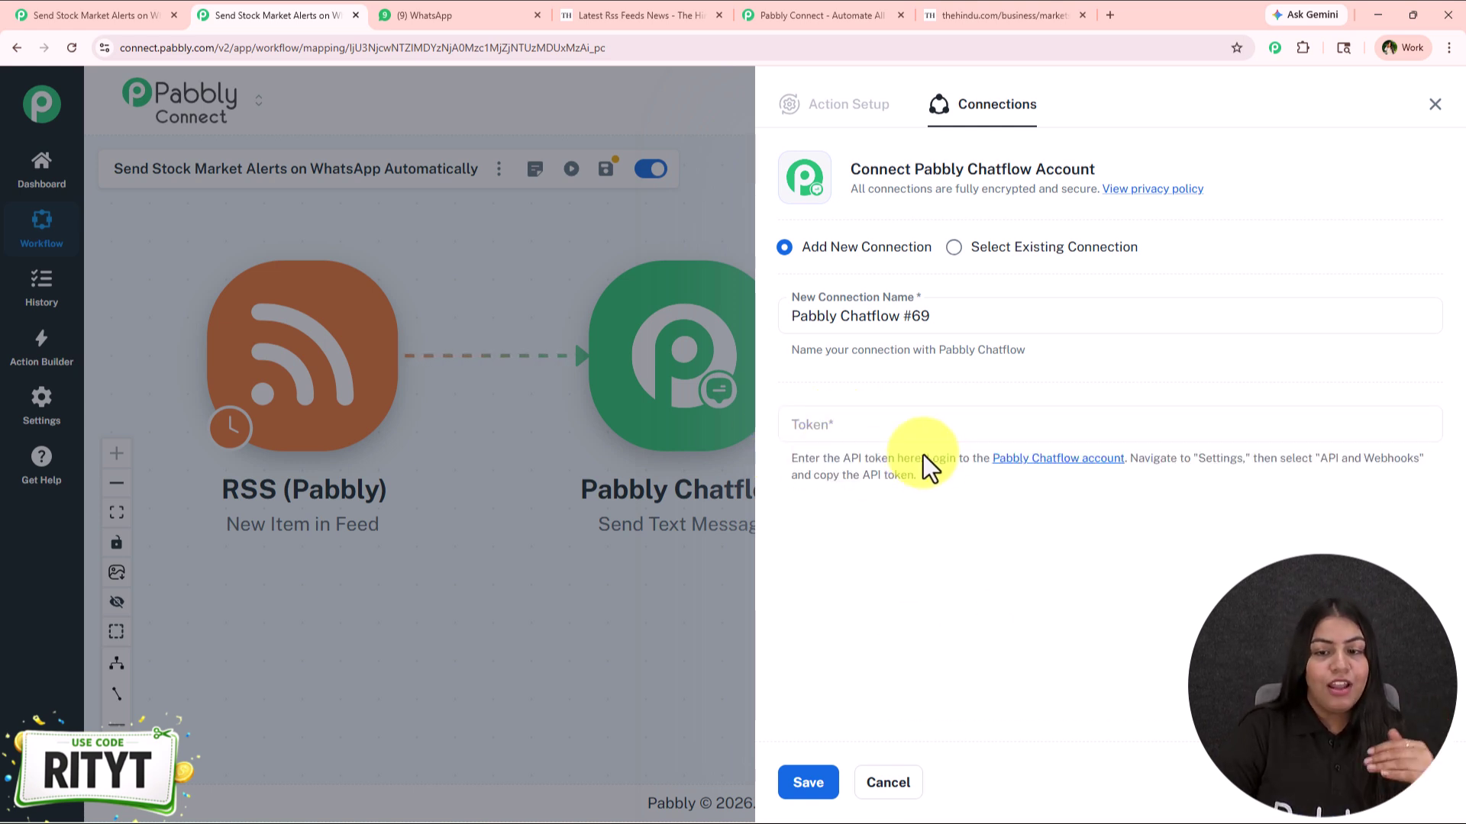
left_click(1023, 459)
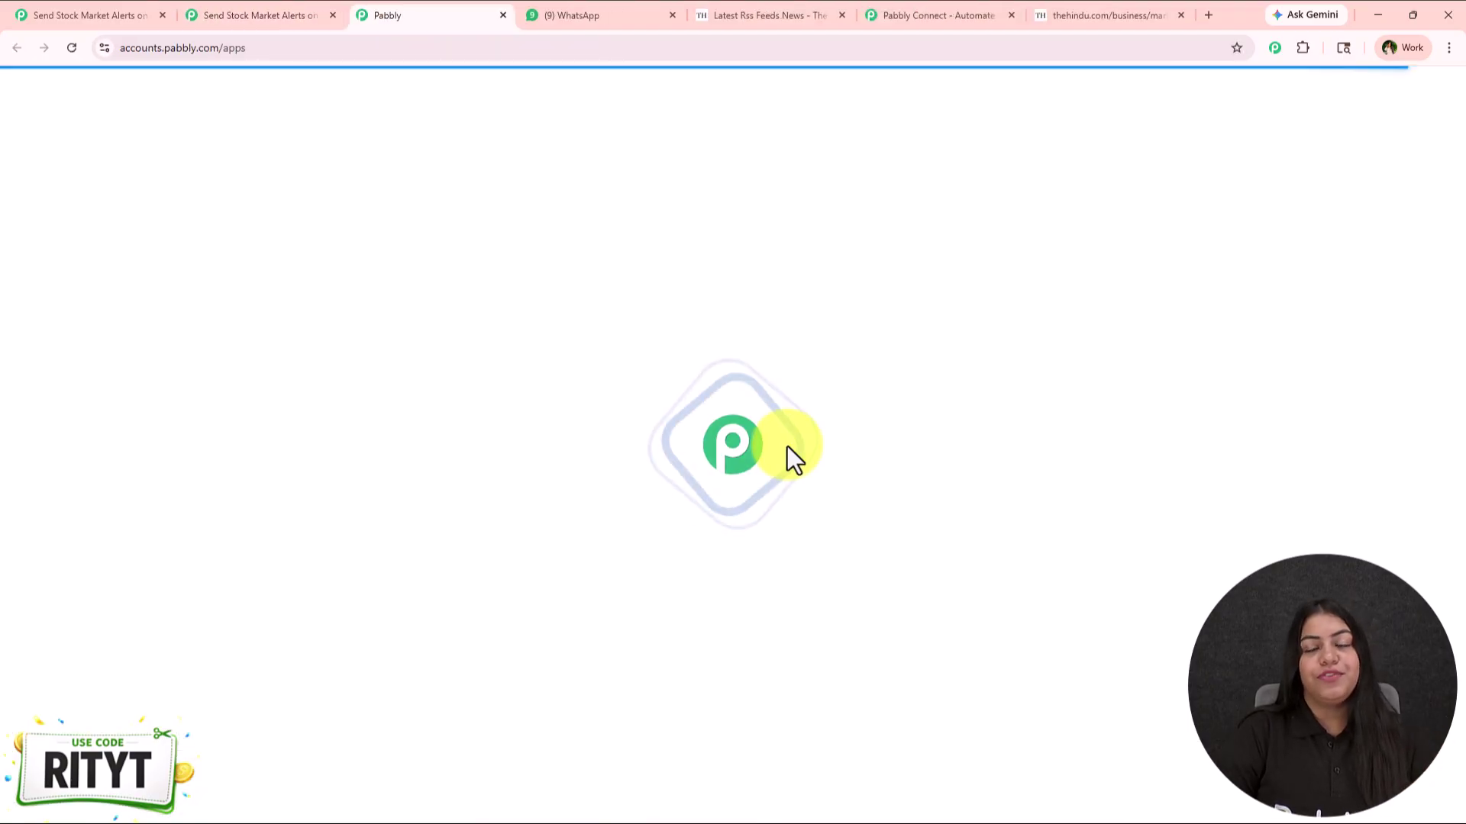
left_click_drag(108, 215, 350, 194)
left_click(577, 209)
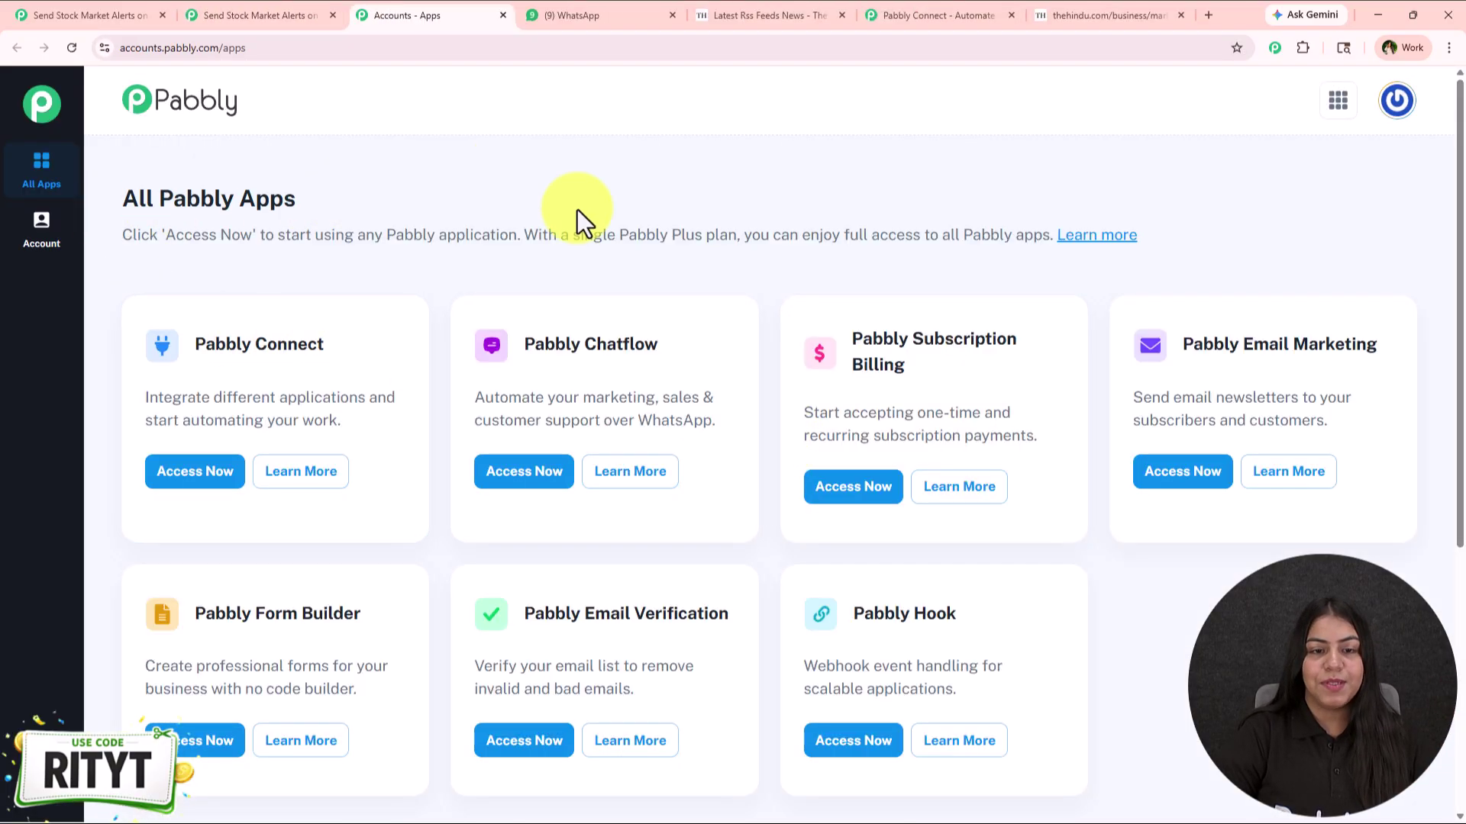
left_click(523, 471)
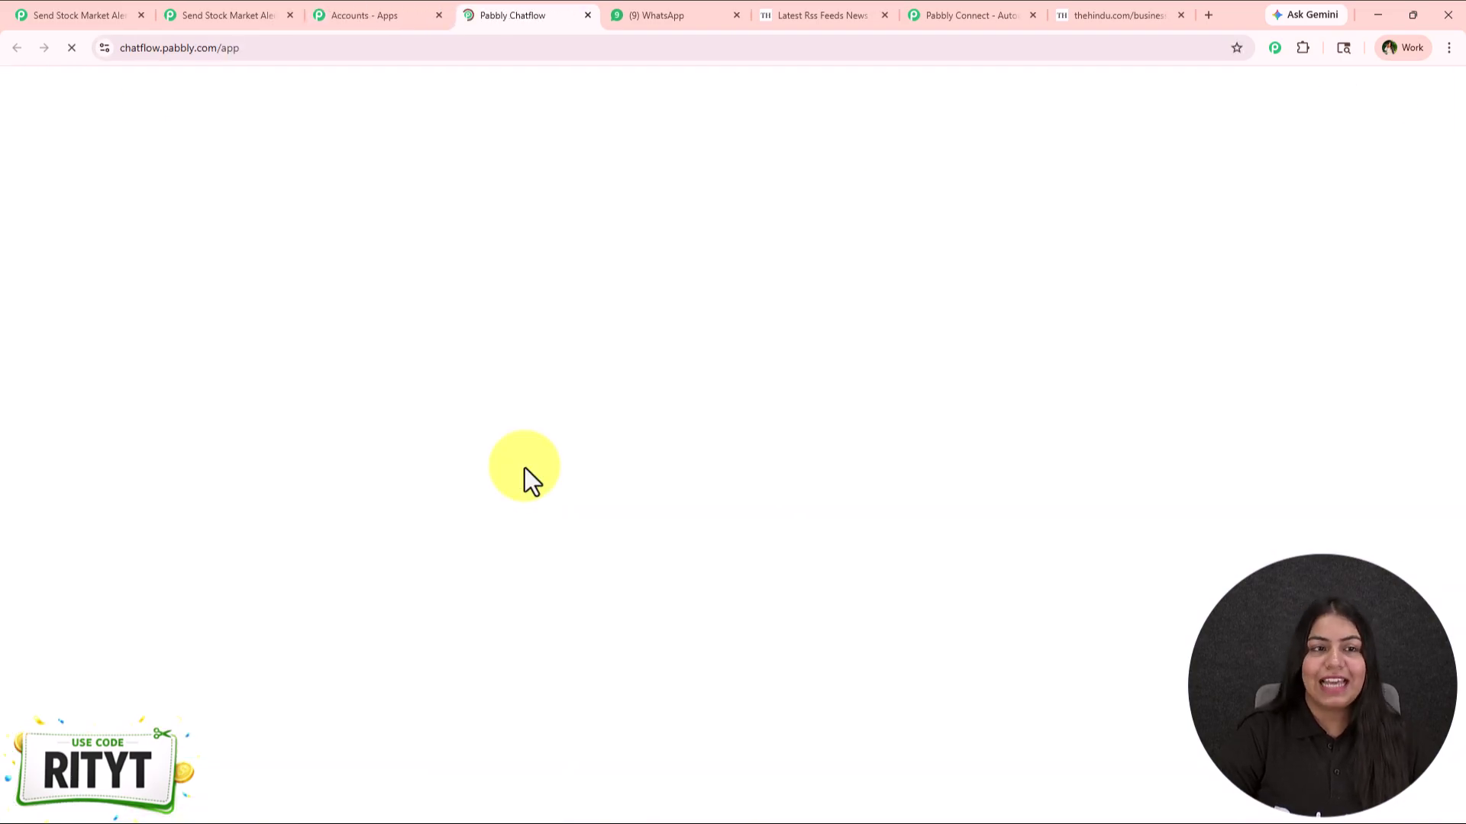
key("ctrl+w")
left_click(524, 478)
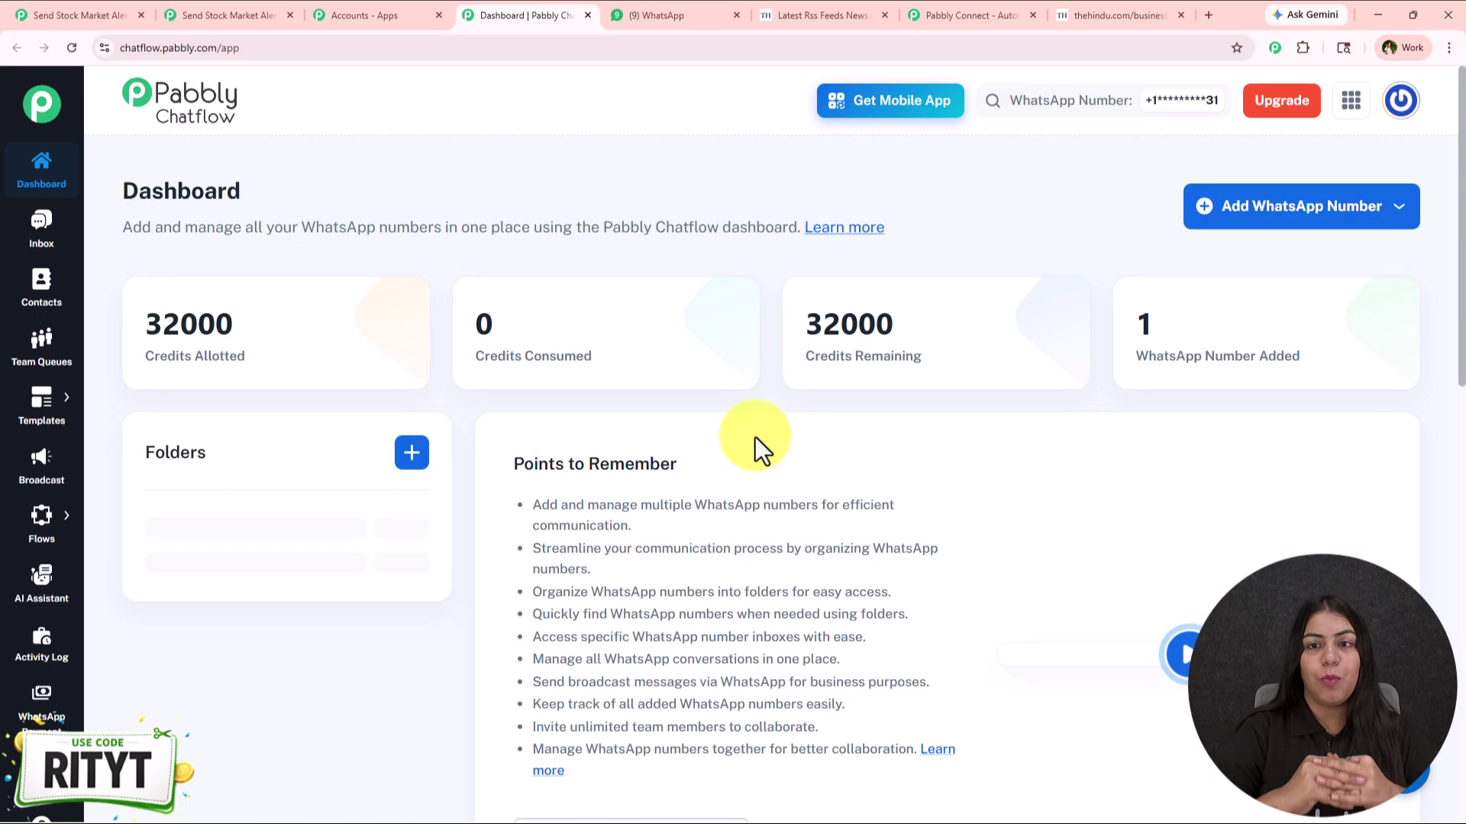
Examine the Pabbly Chatflow dashboard, including the connected WhatsApp number and the tutorial video on connecting a number
scroll(754, 436, "down", 5)
scroll(759, 448, "up", 5)
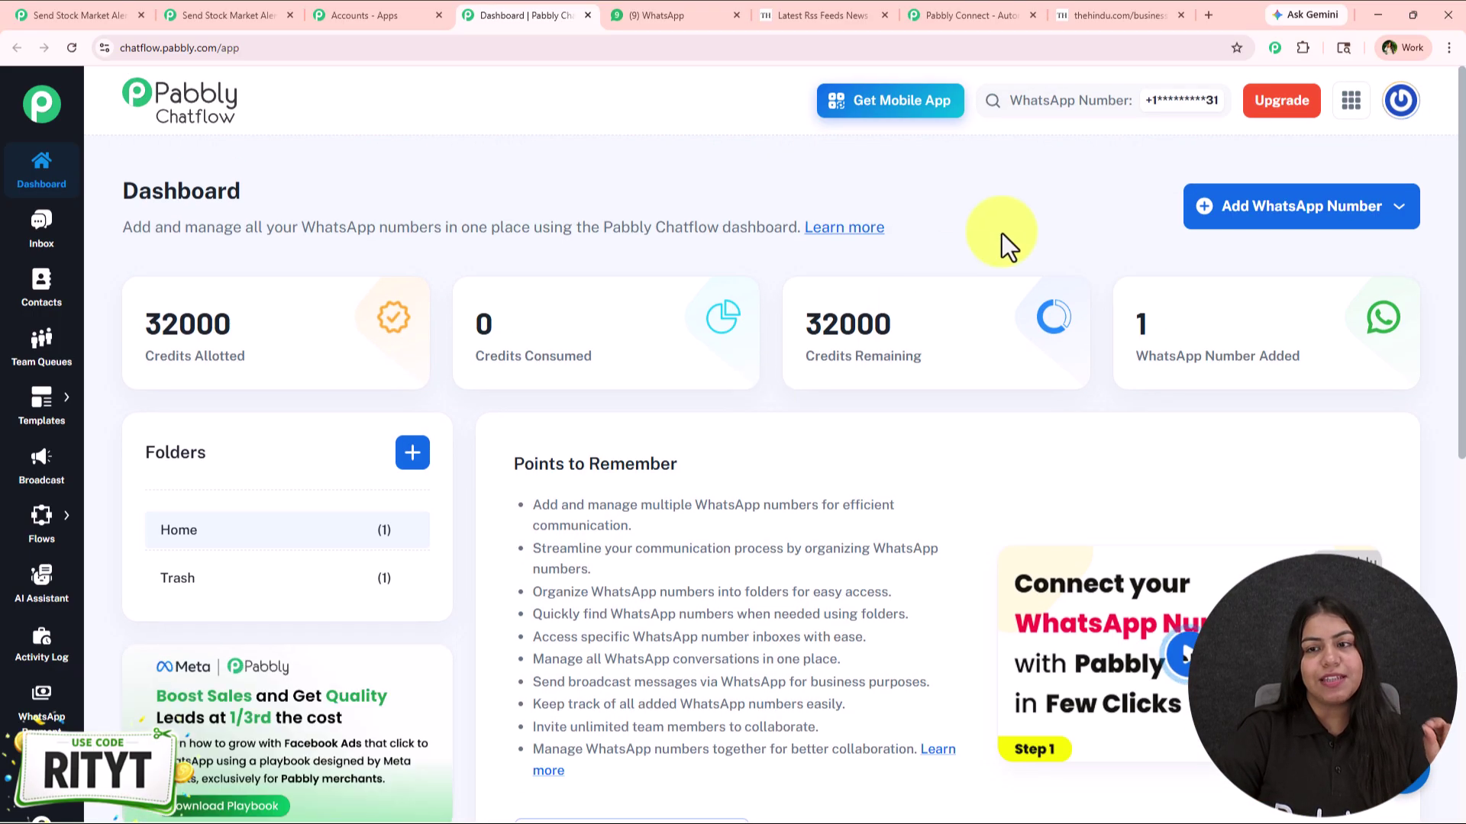
left_click(1133, 101)
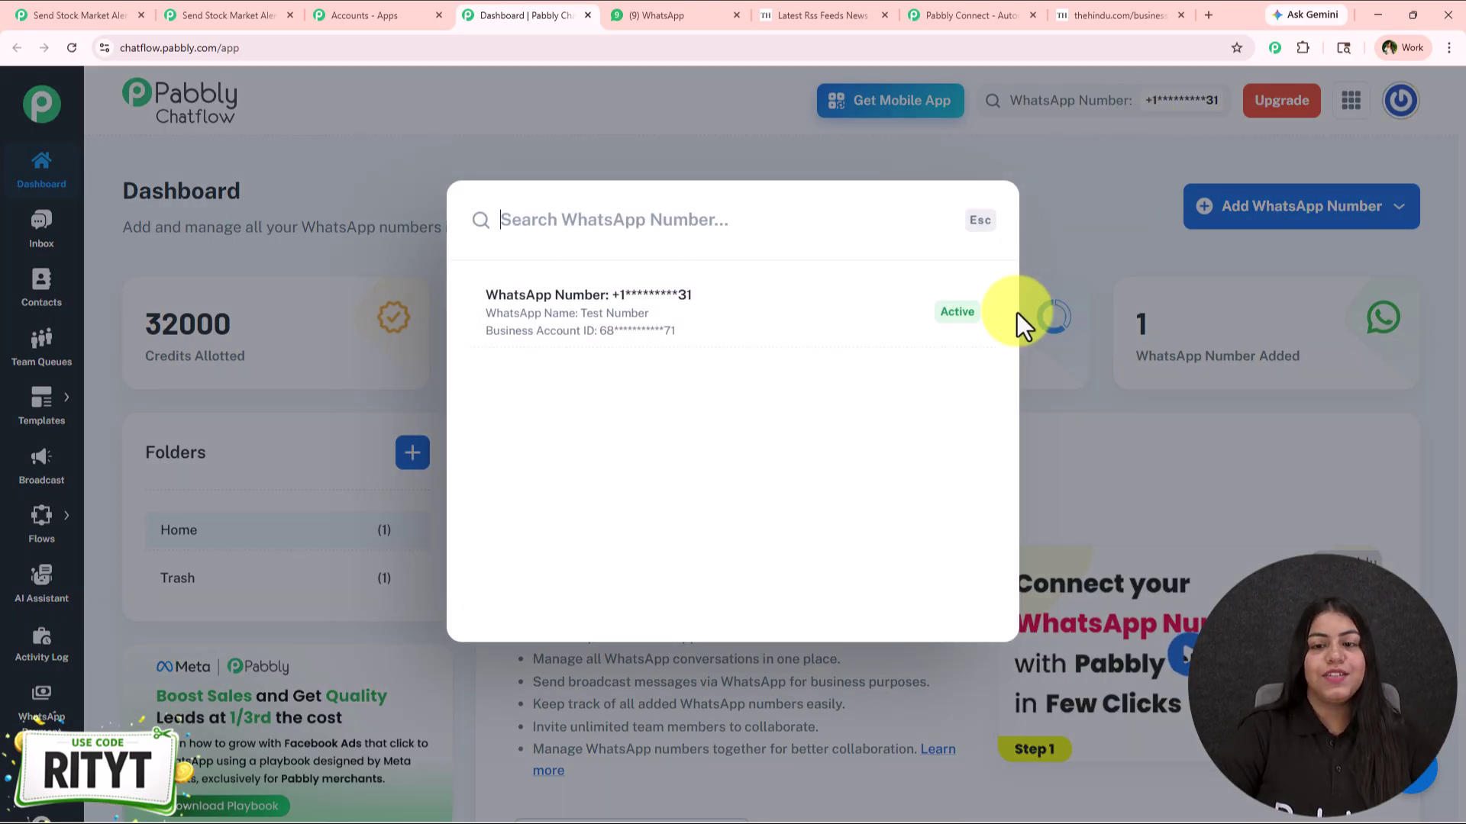
left_click(1057, 263)
scroll(1053, 245, "down", 1)
scroll(1145, 344, "down", 2)
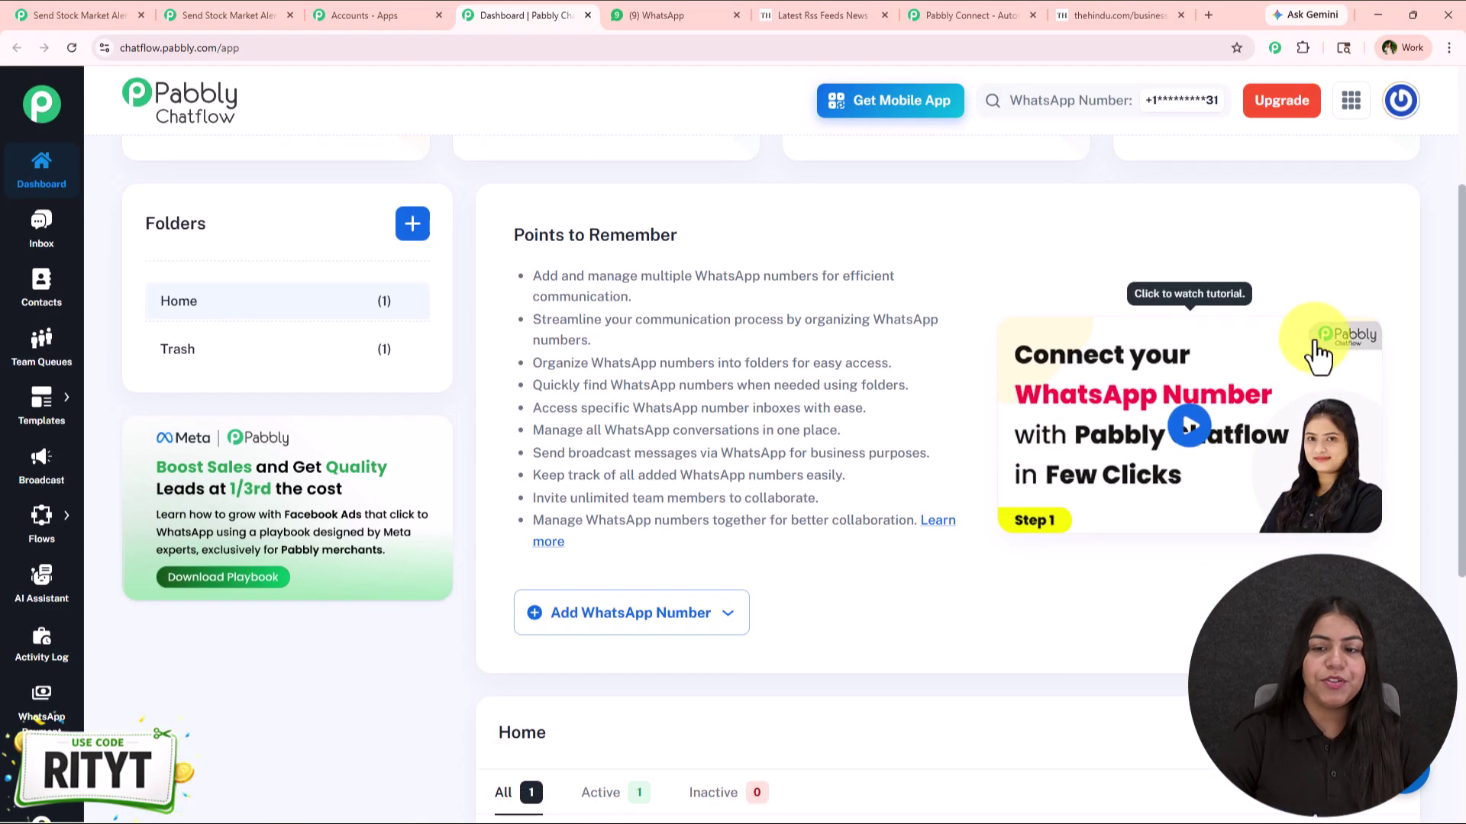
left_click(1185, 440)
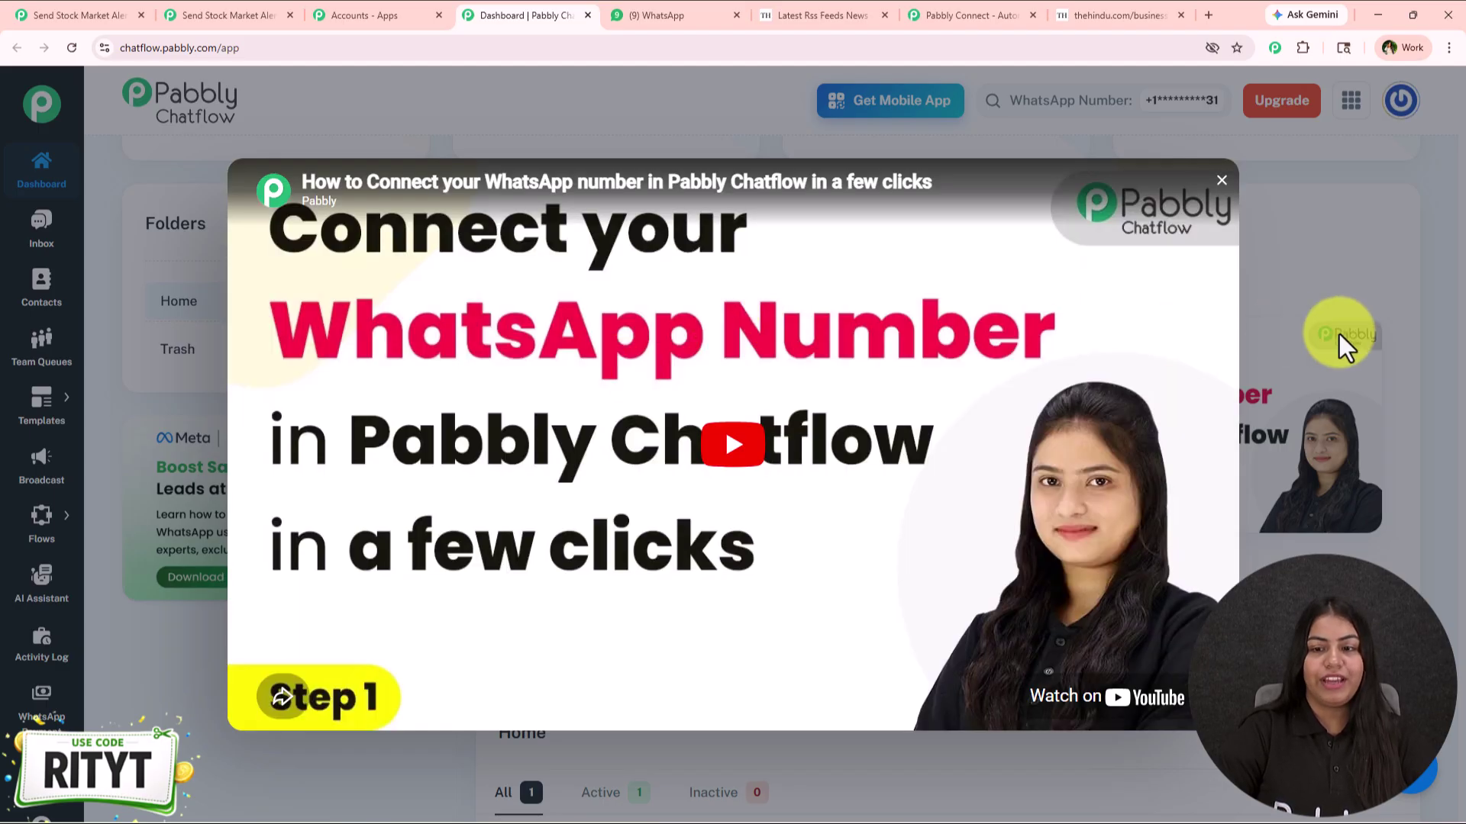
left_click(1341, 340)
scroll(736, 353, "up", 3)
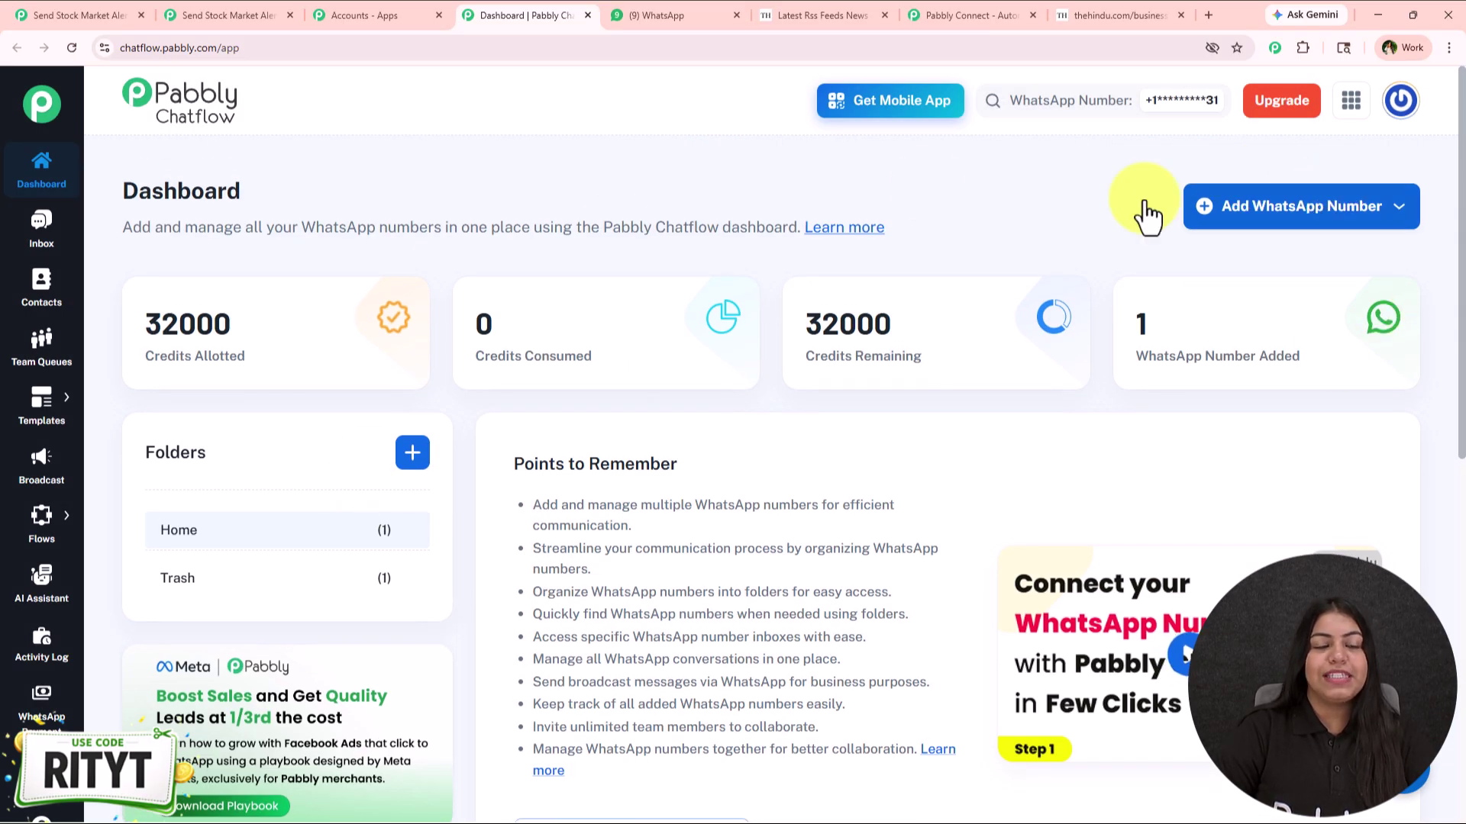
Copy the API token from Pabbly Chatflow's API & Webhooks settings and save the new Pabbly Connect connection with it
mouse_move(38, 813)
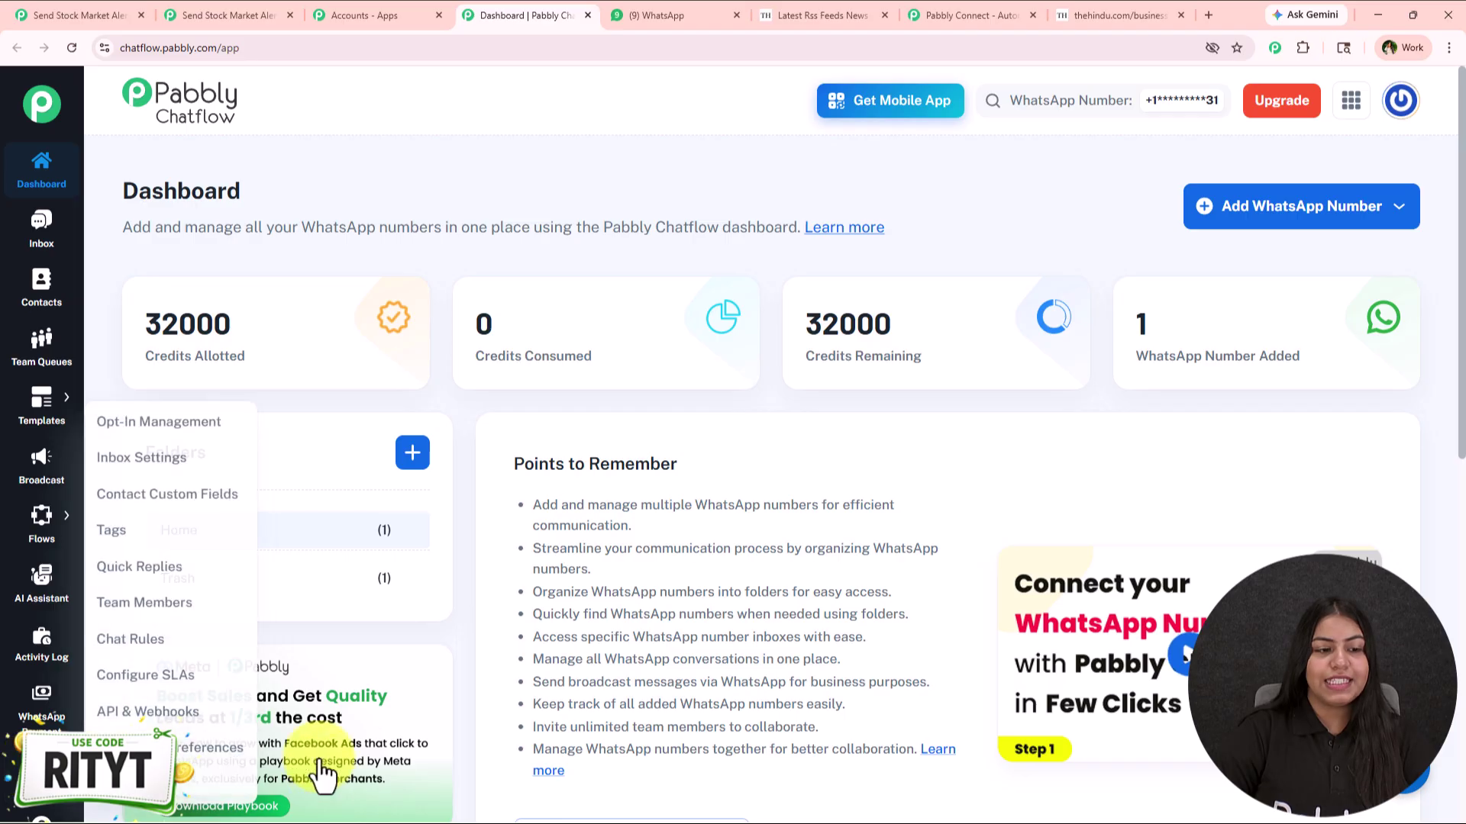
left_click(156, 712)
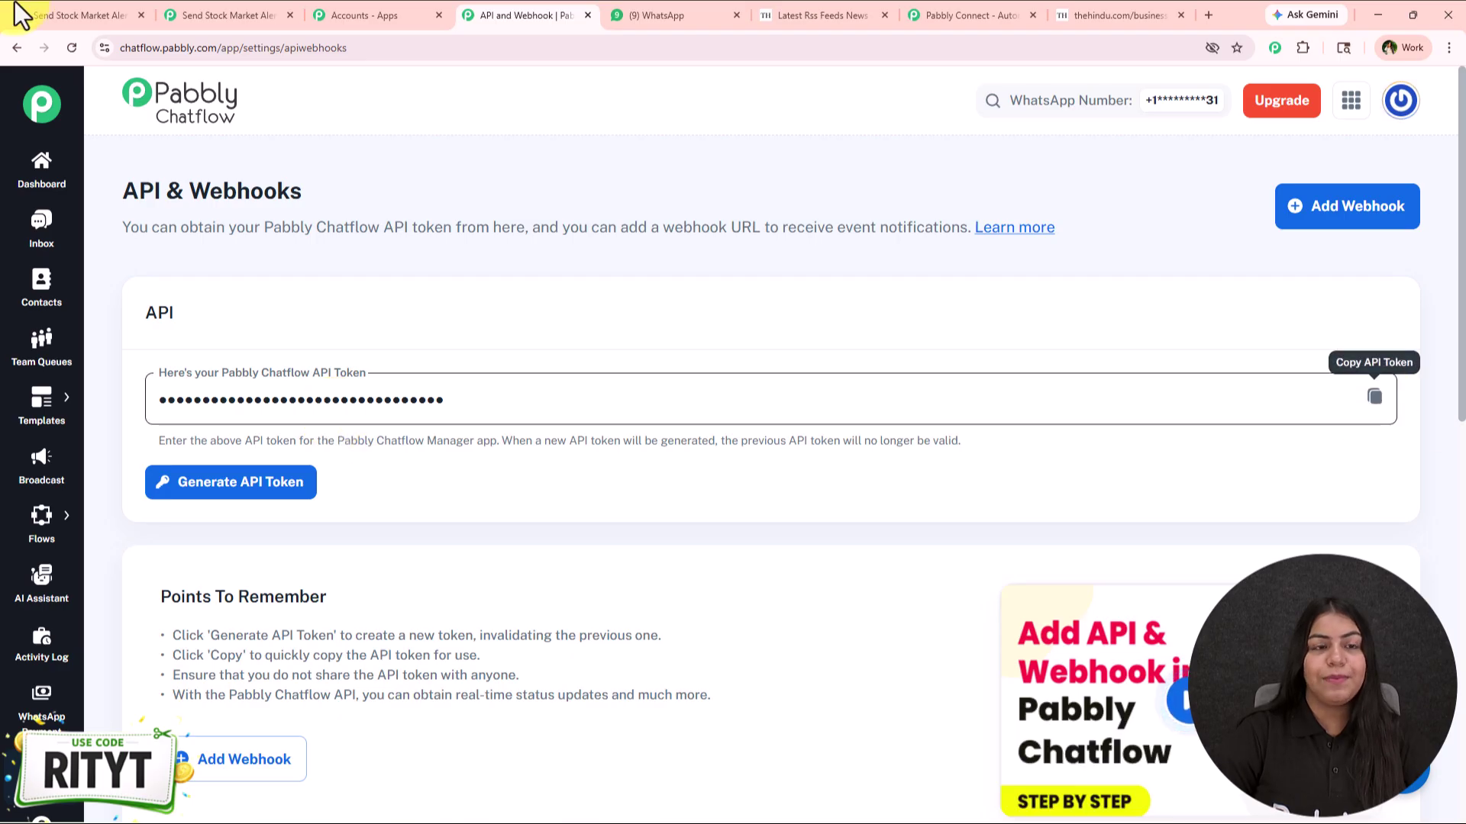
left_click(169, 15)
left_click(867, 433)
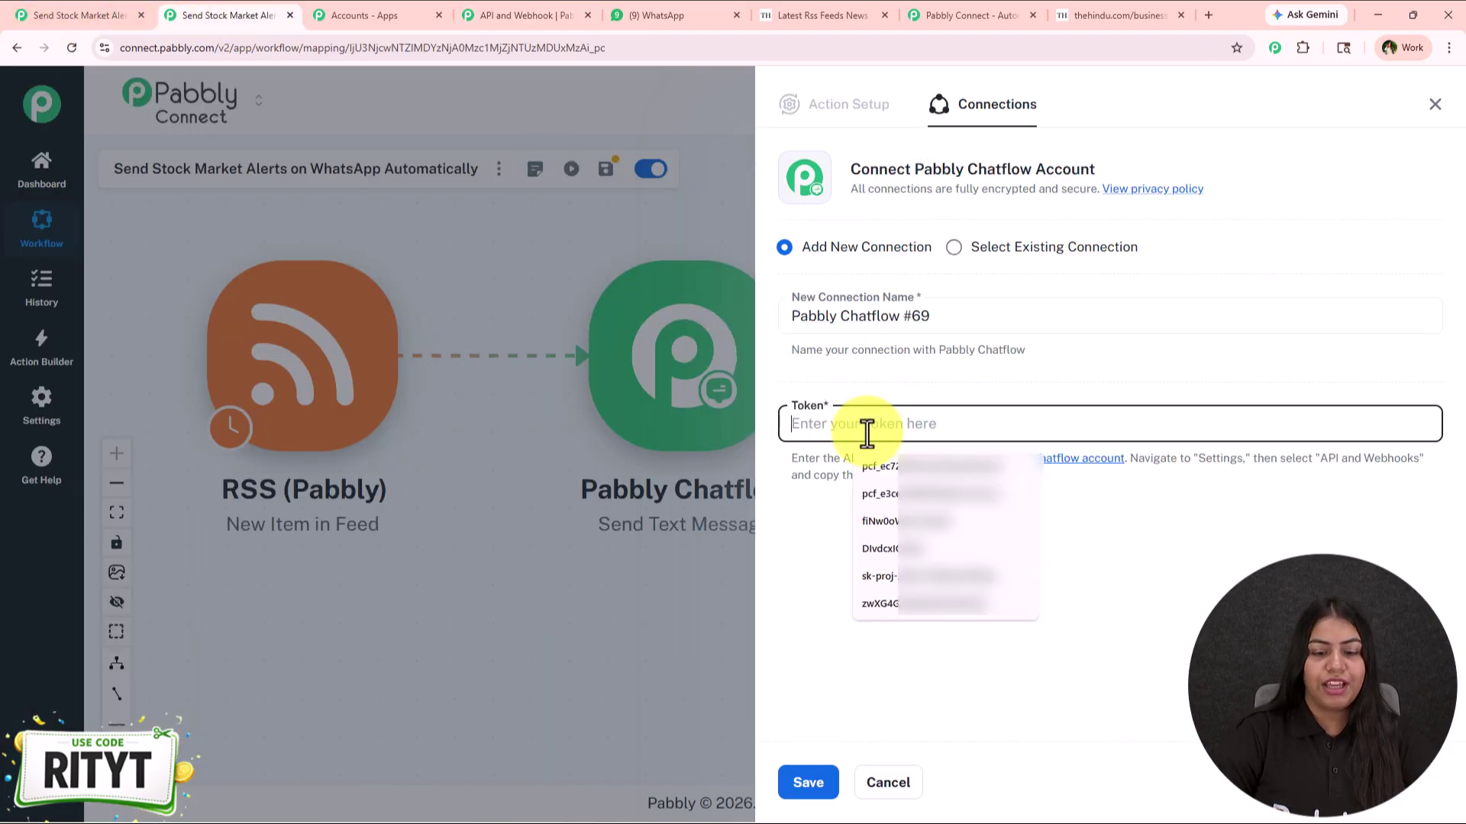
key("ctrl+v")
left_click(820, 765)
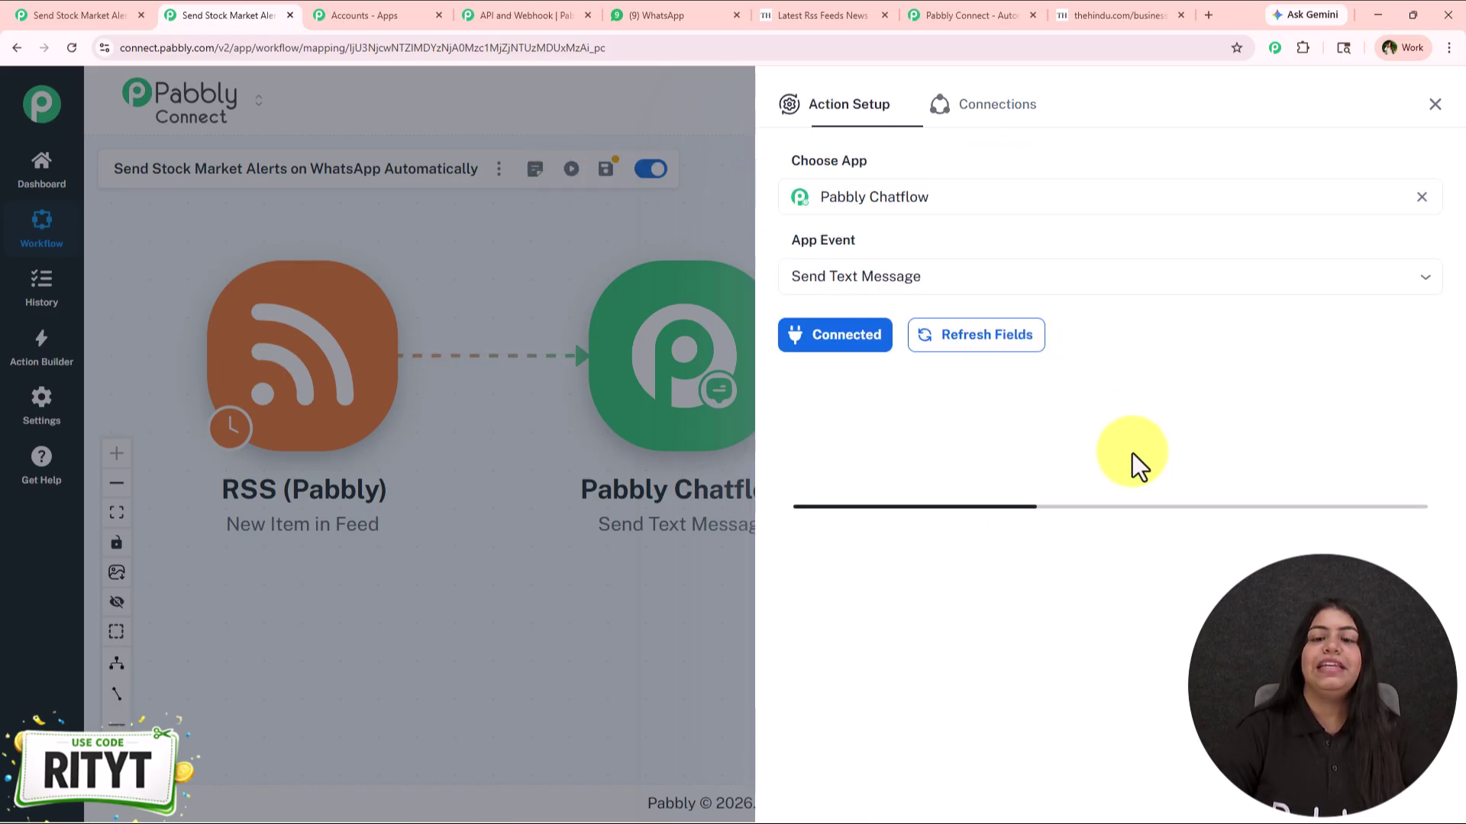
Enter the recipient's WhatsApp mobile number, including the country code but without the plus sign
left_click(984, 418)
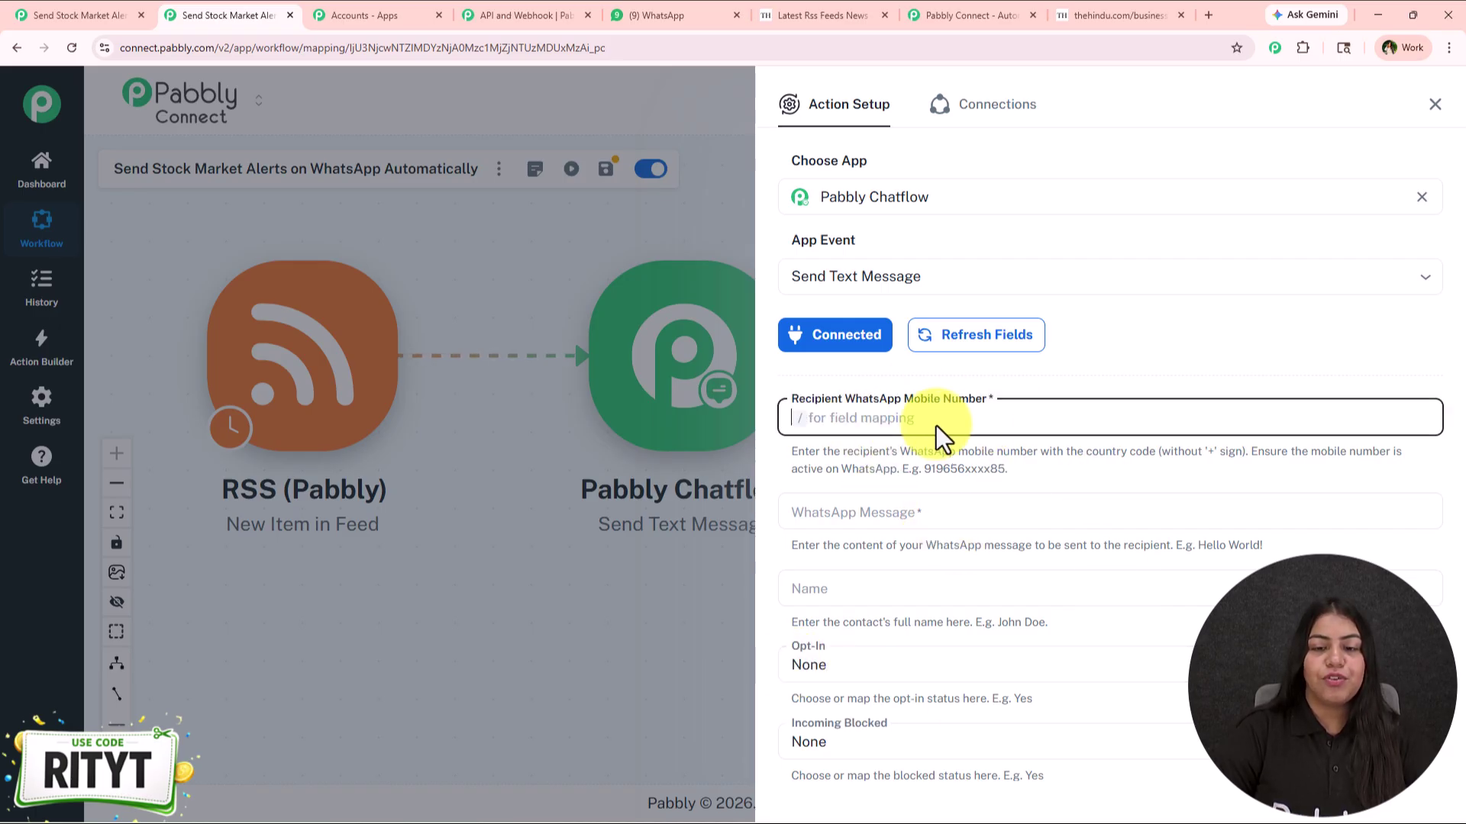
scroll(1015, 432, "down", 2)
type("91903")
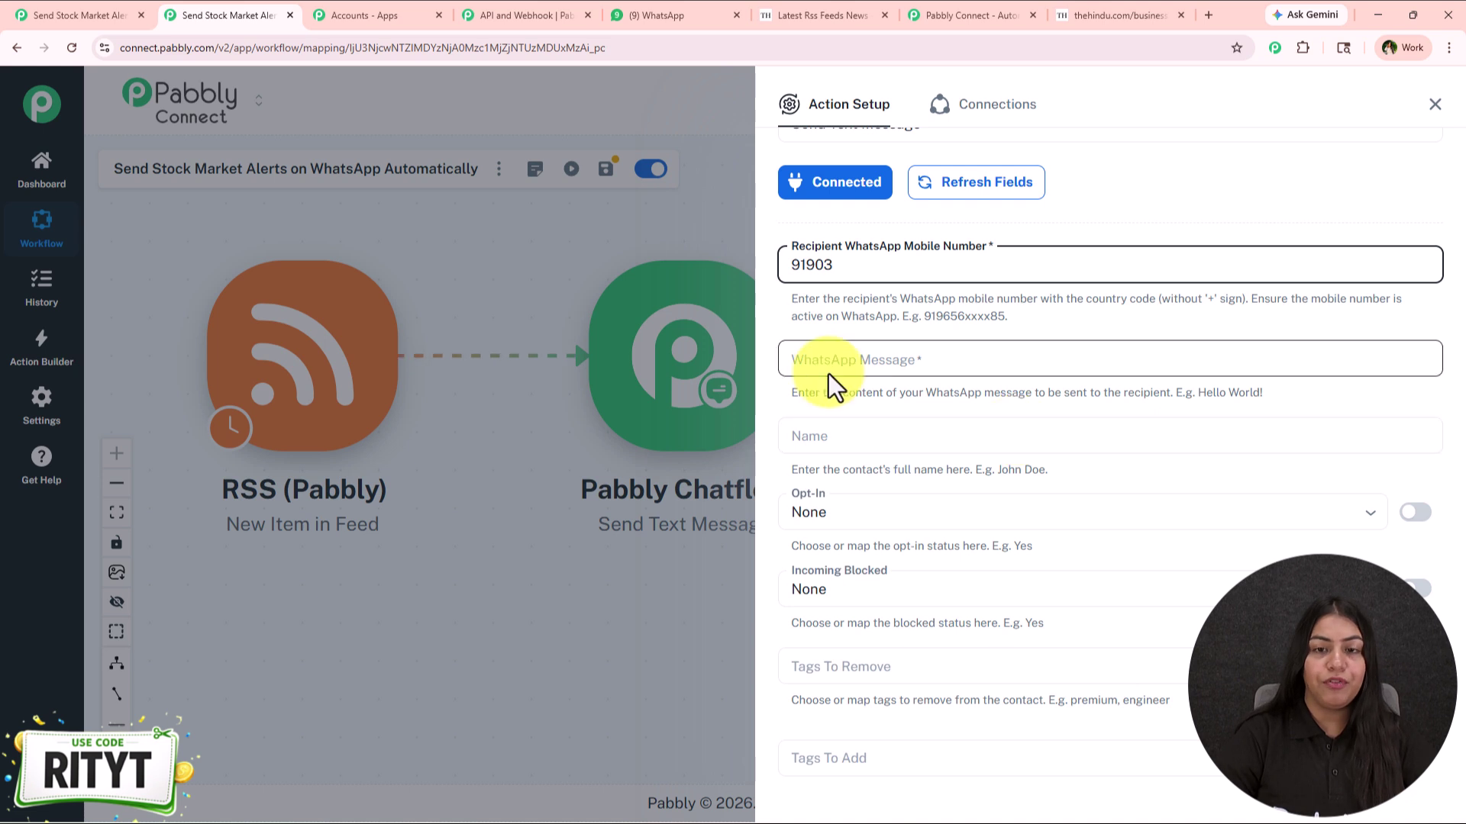
scroll(828, 373, "down", 1)
type("********")
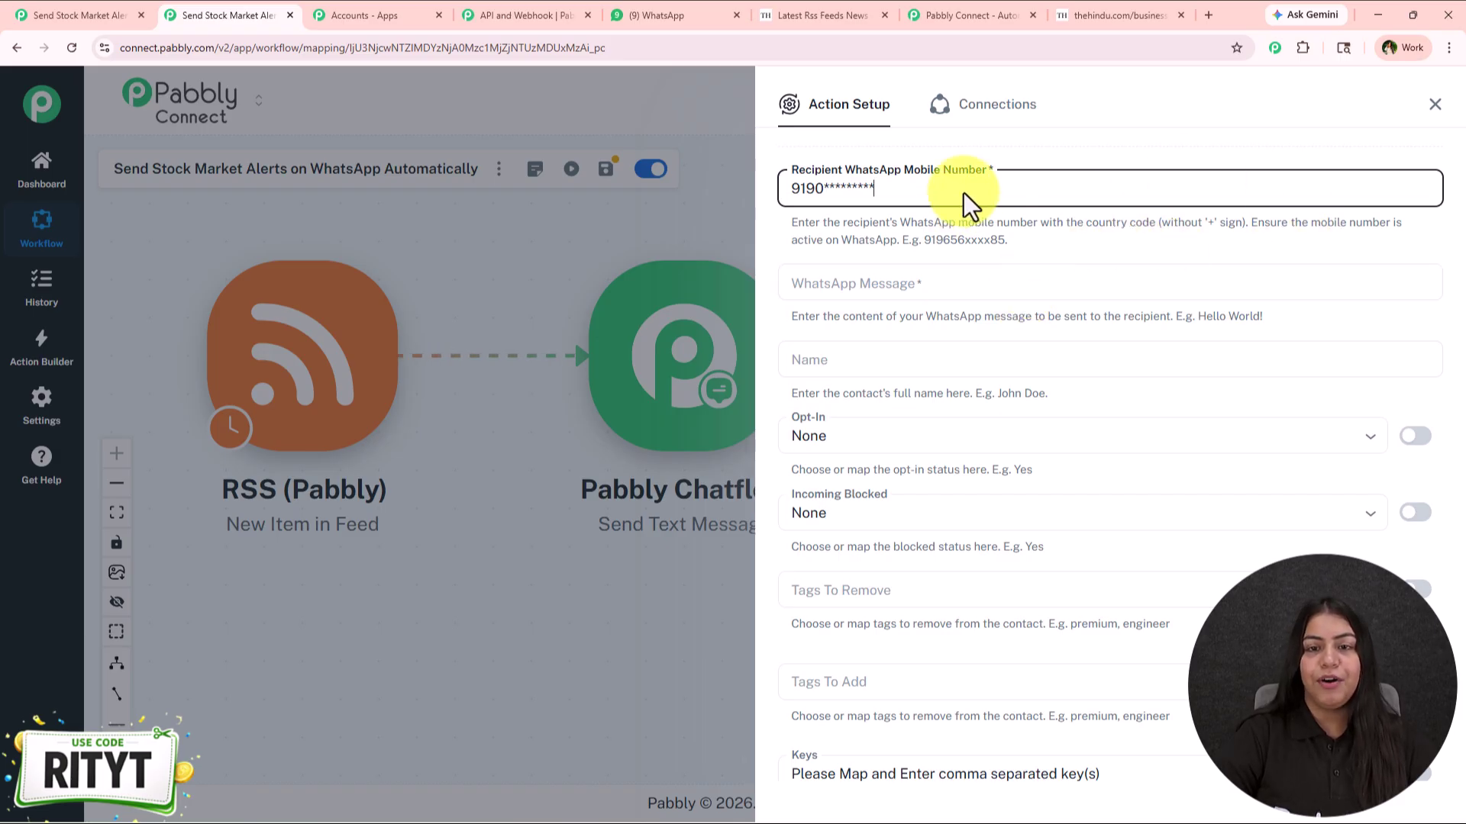
scroll(813, 214, "down", 1)
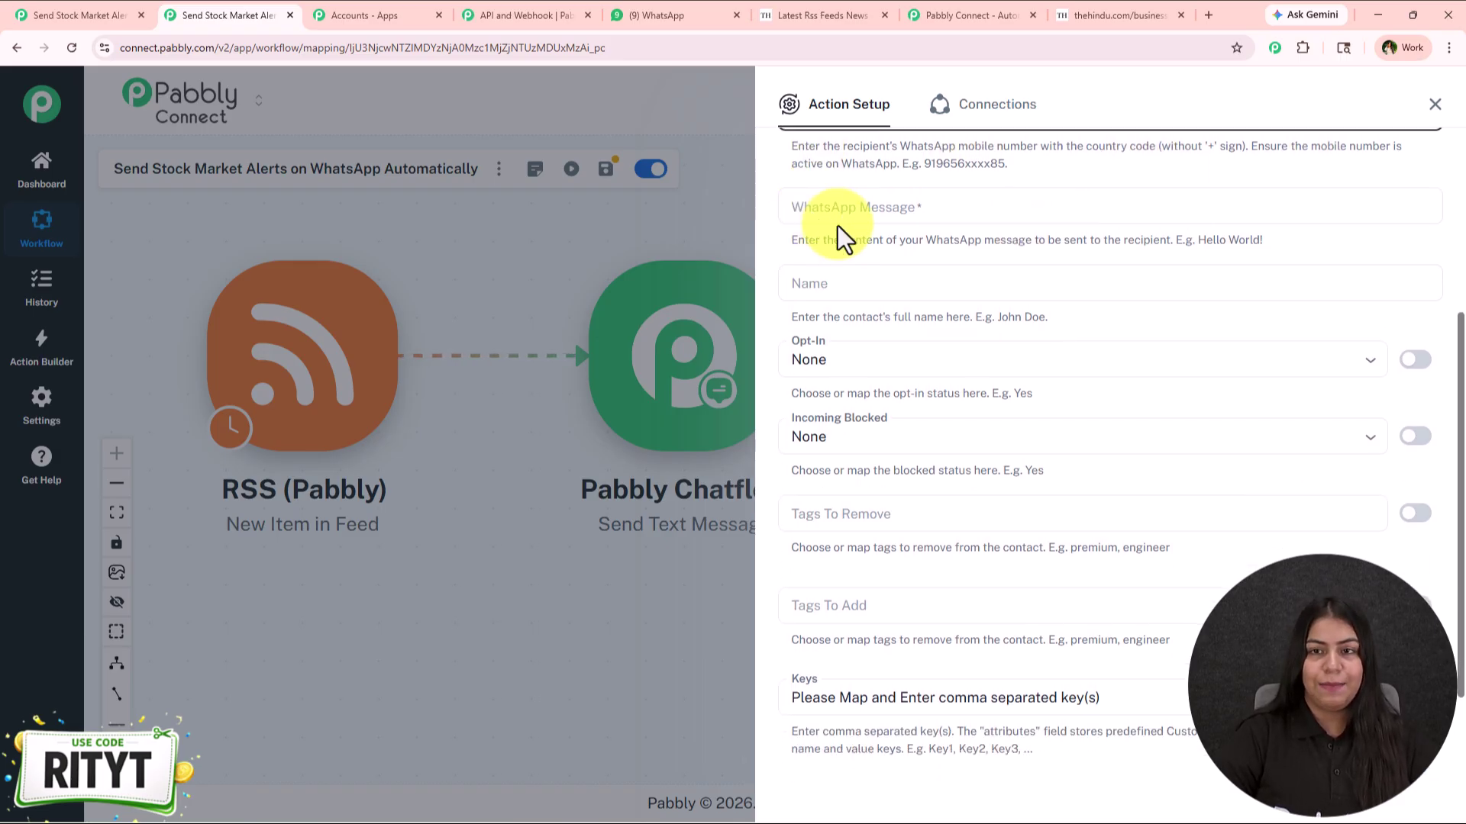
type("9")
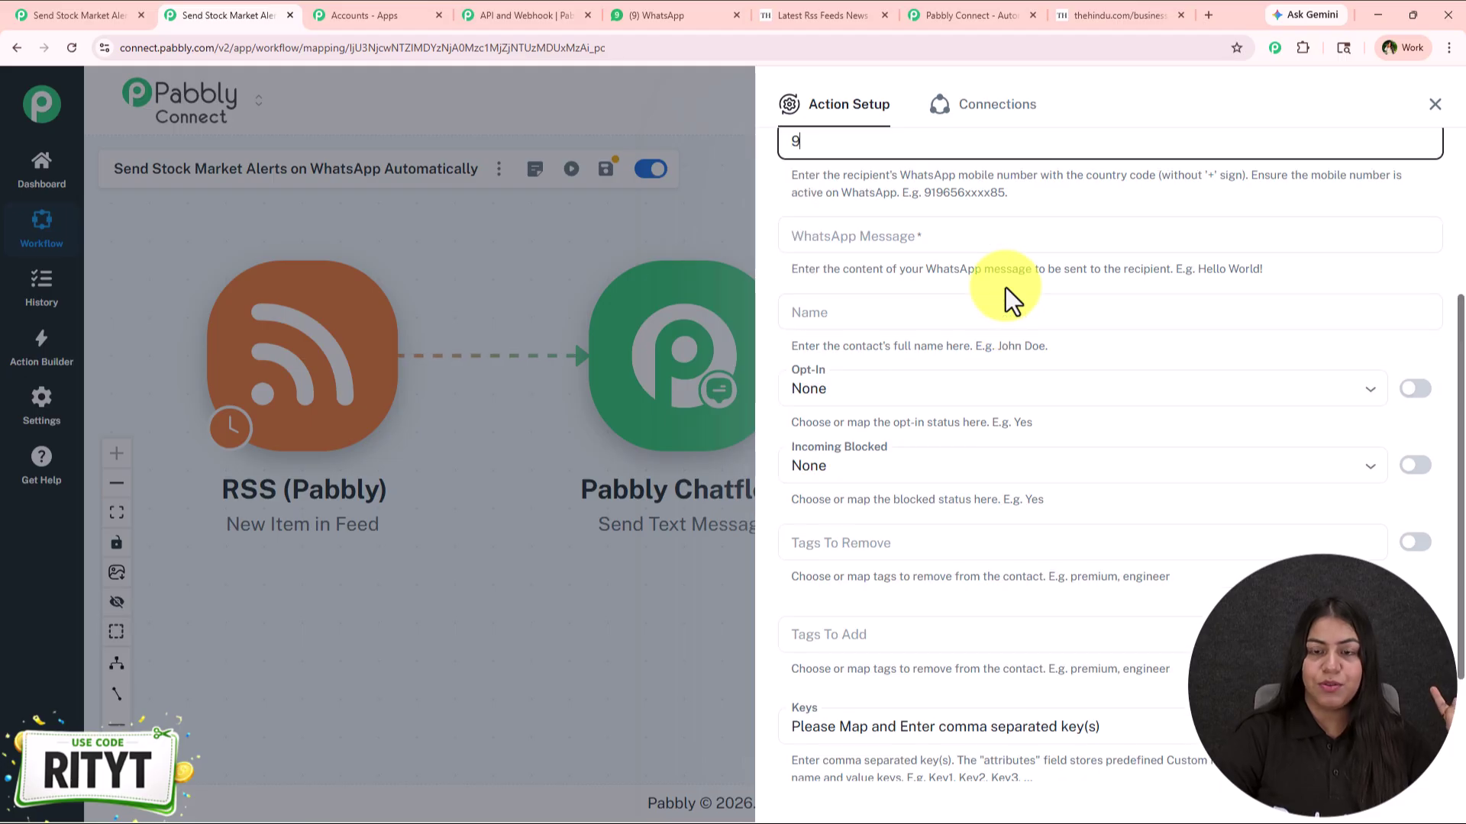
type("190")
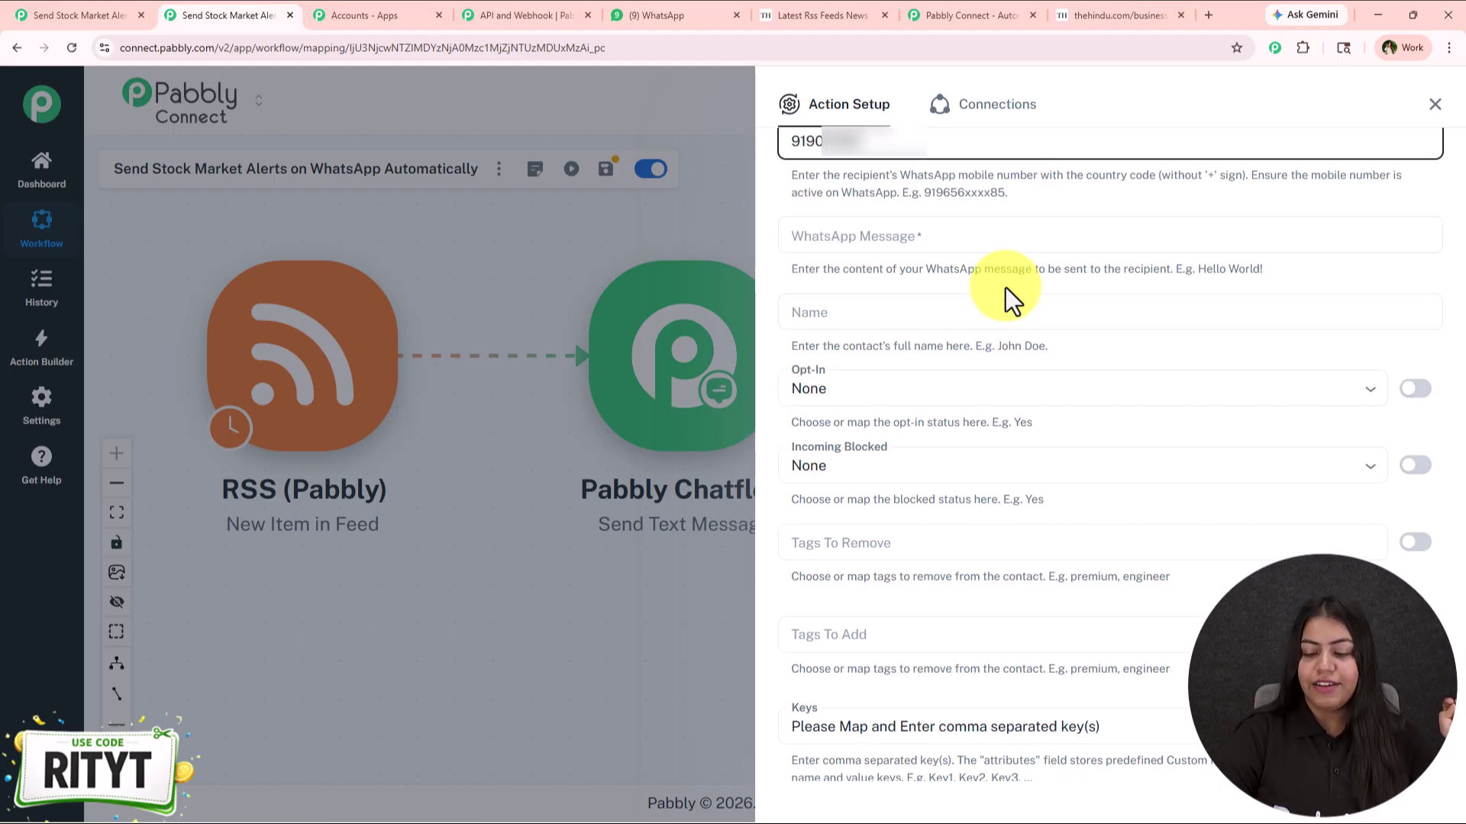
left_click(657, 96)
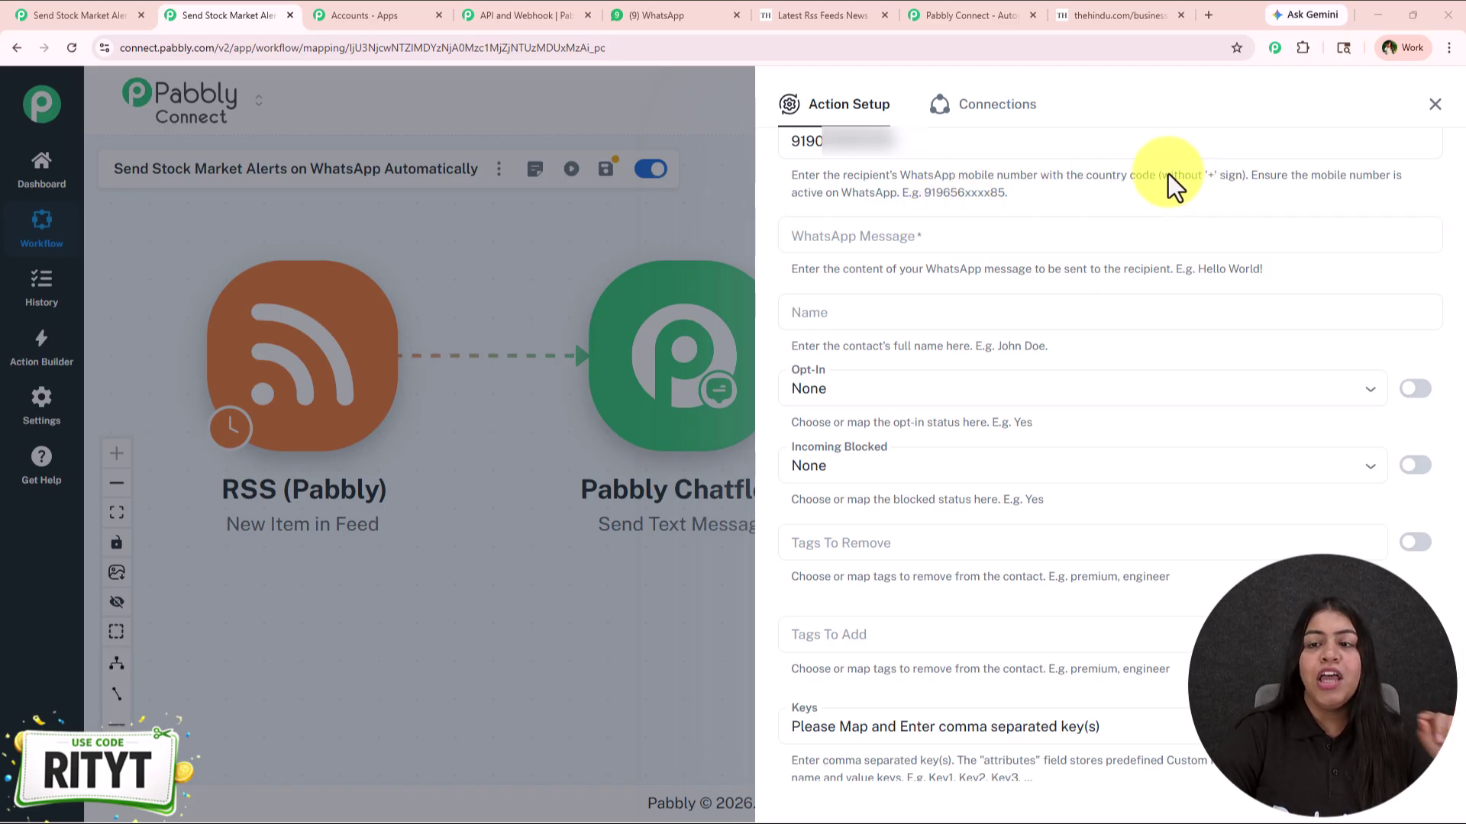
left_click_drag(1047, 175, 1235, 180)
Copy the full WhatsApp message from the finished workflow's Pabbly Chatflow action and paste it into the new action's WhatsApp Message
scroll(1119, 233, "down", 1)
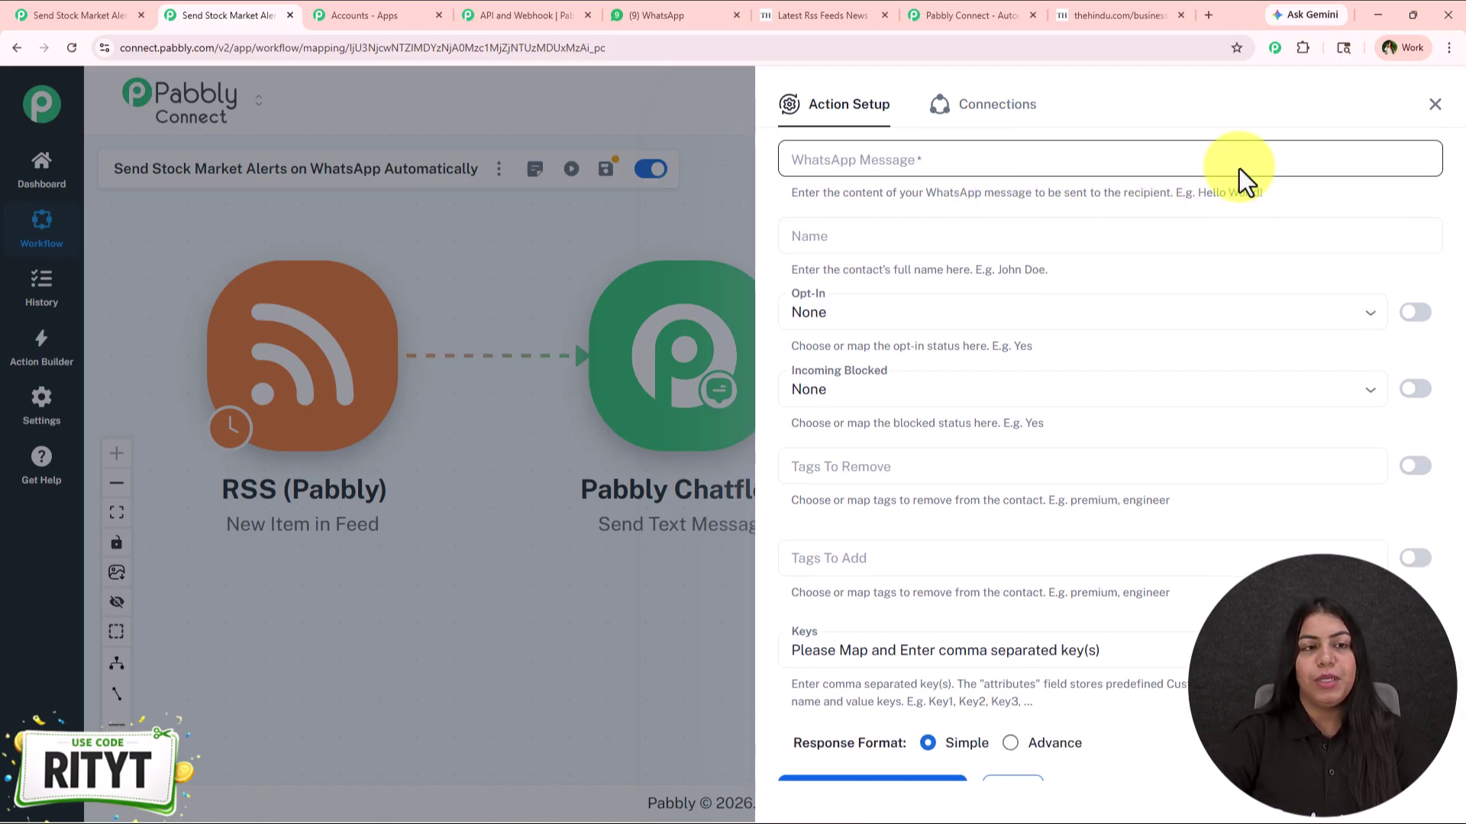
left_click(24, 7)
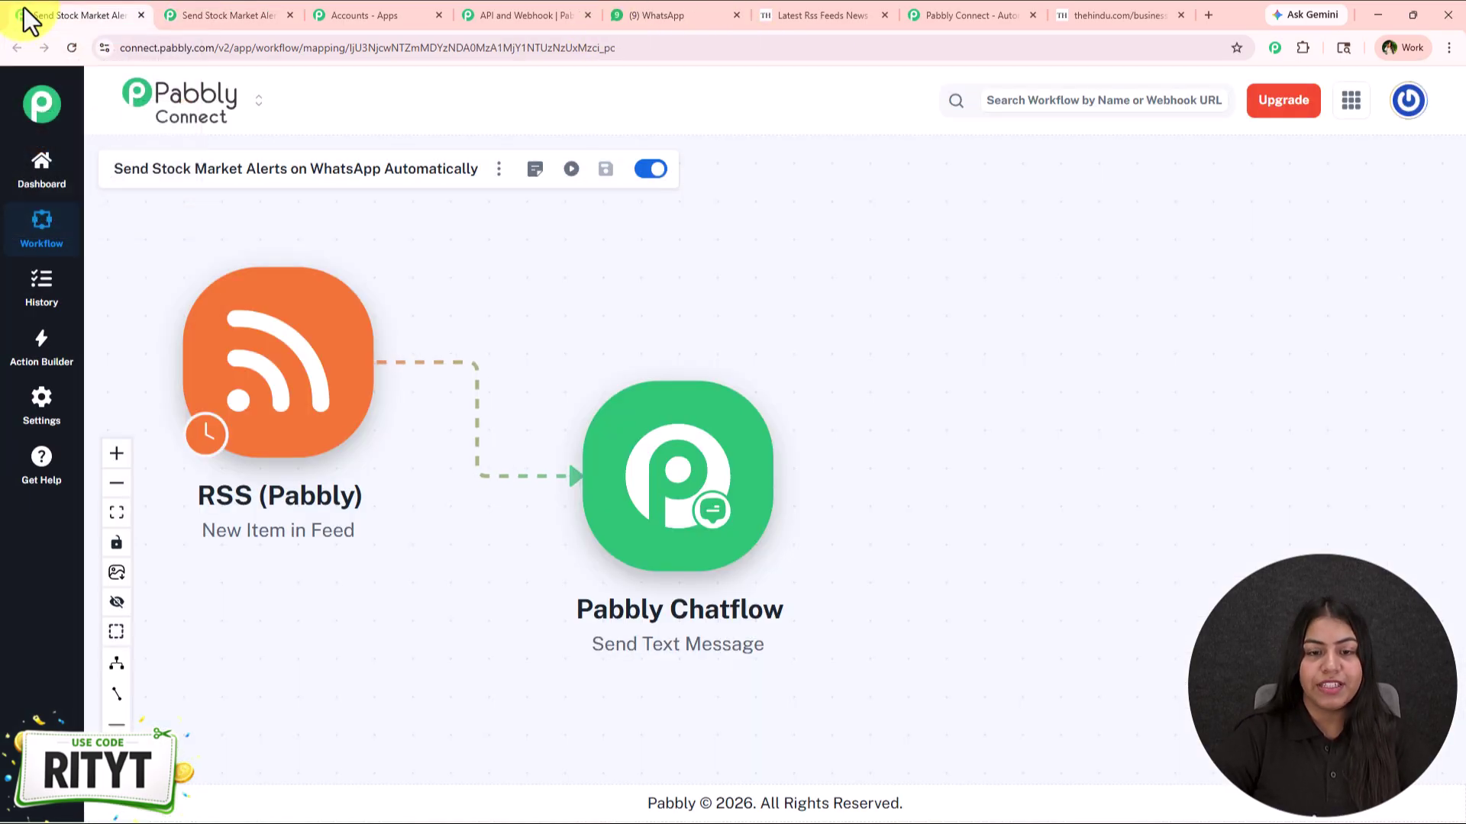
left_click(653, 447)
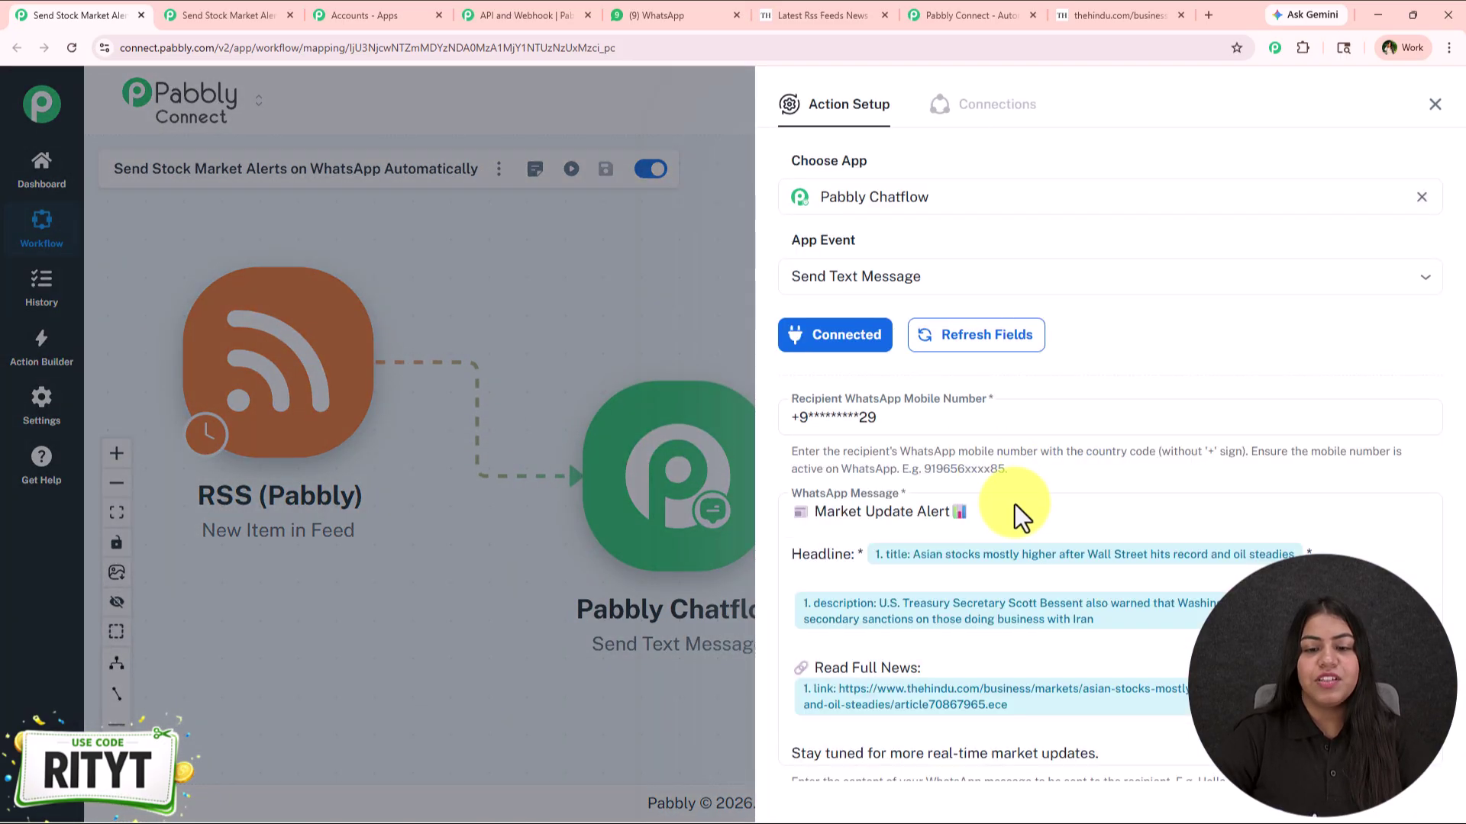
scroll(1019, 502, "down", 3)
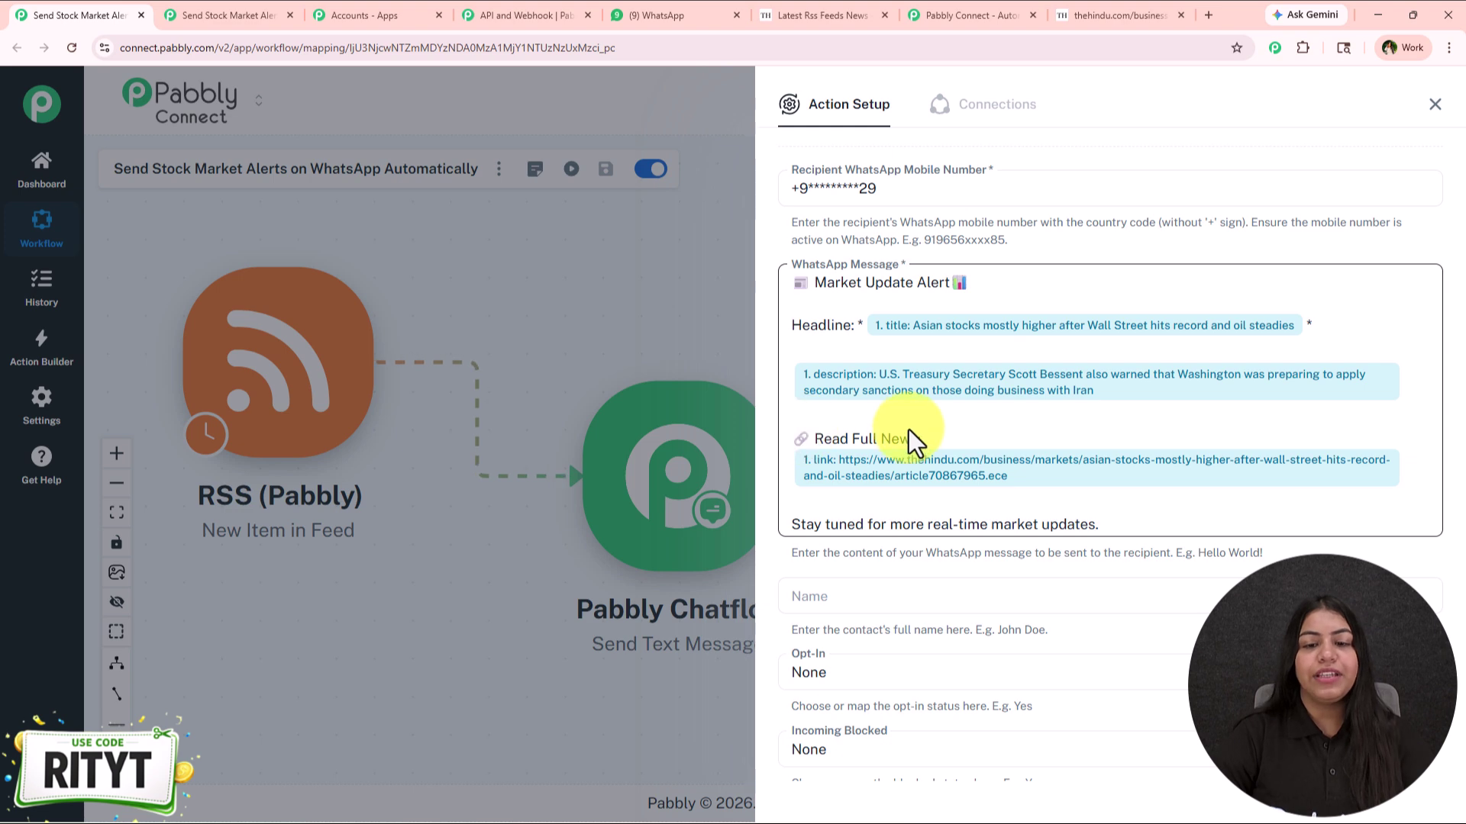
left_click(996, 523)
key("ctrl+a")
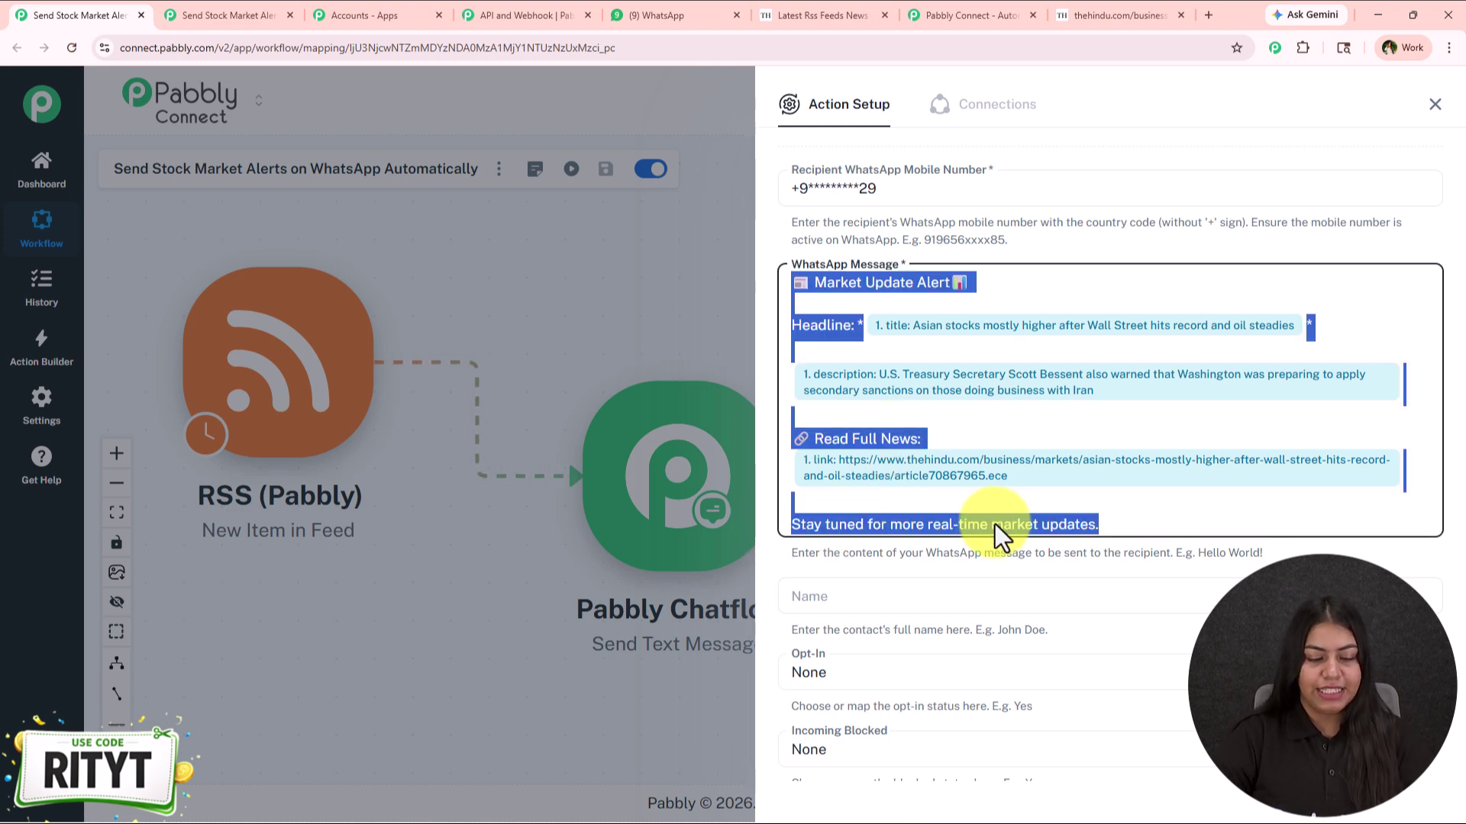
left_click(1434, 105)
left_click(209, 15)
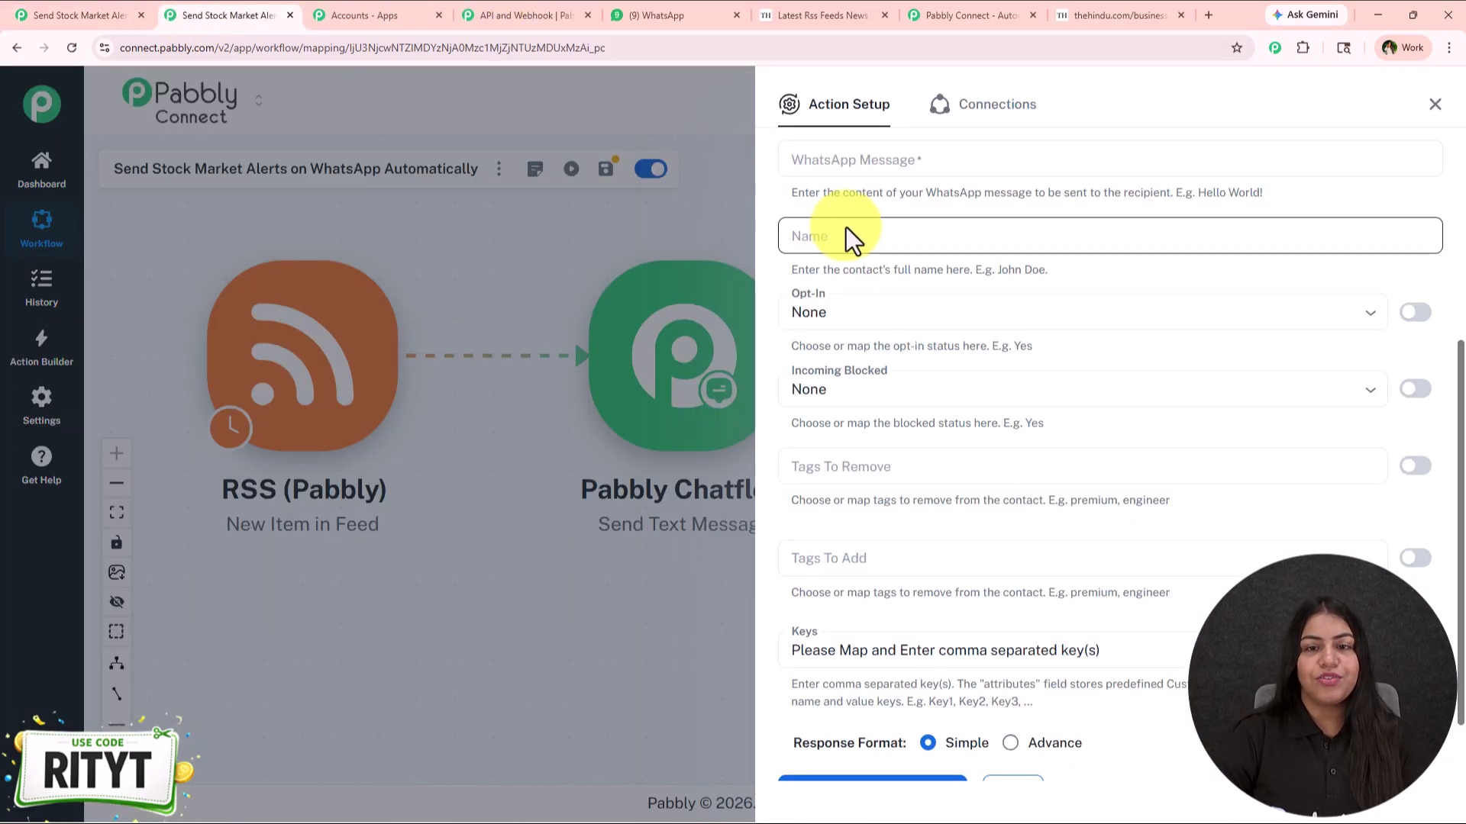
left_click(840, 153)
key("ctrl+v")
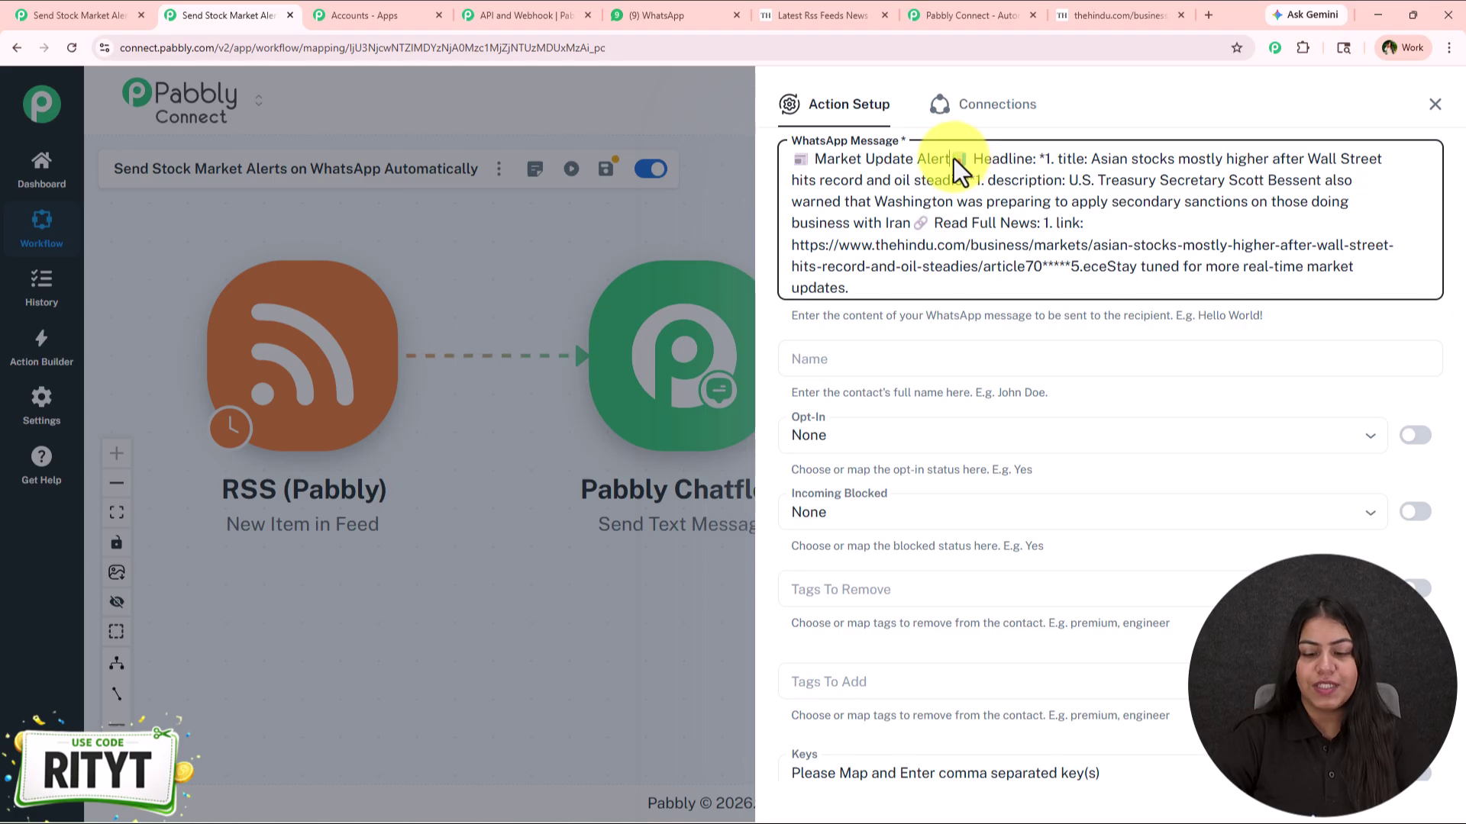
Put Headline on its own line below Market Update Alert and replace the pasted title and description text with line breaks
key("Return")
key("Return")
left_click_drag(879, 202, 1305, 250)
key("BackSpace")
key("Return")
key("Return")
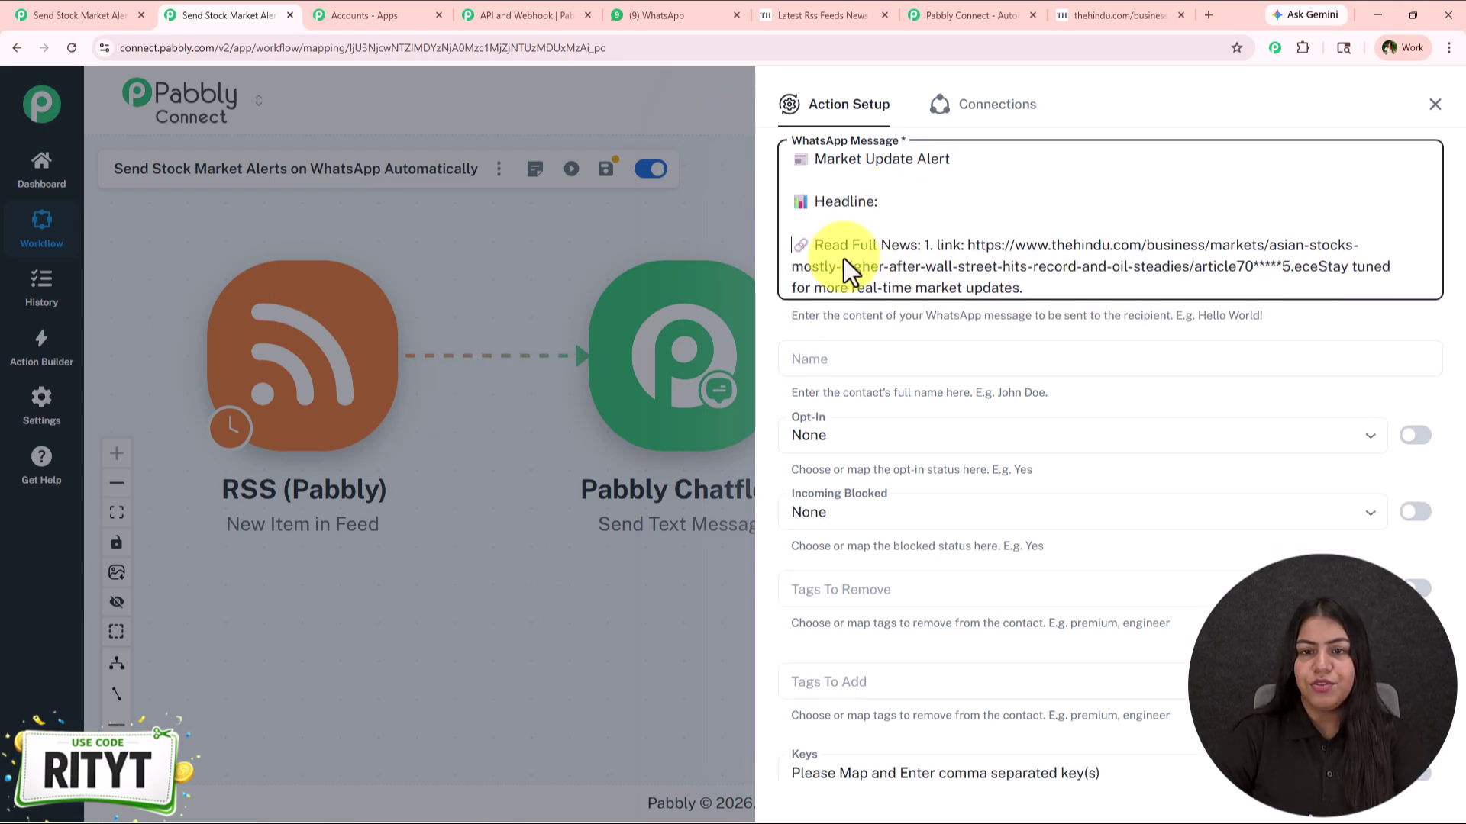
Delete the pasted link text after Read Full News and set off the closing line about real-time market updates with a blank line
left_click(1293, 275, "shift")
left_click(1312, 270, "shift")
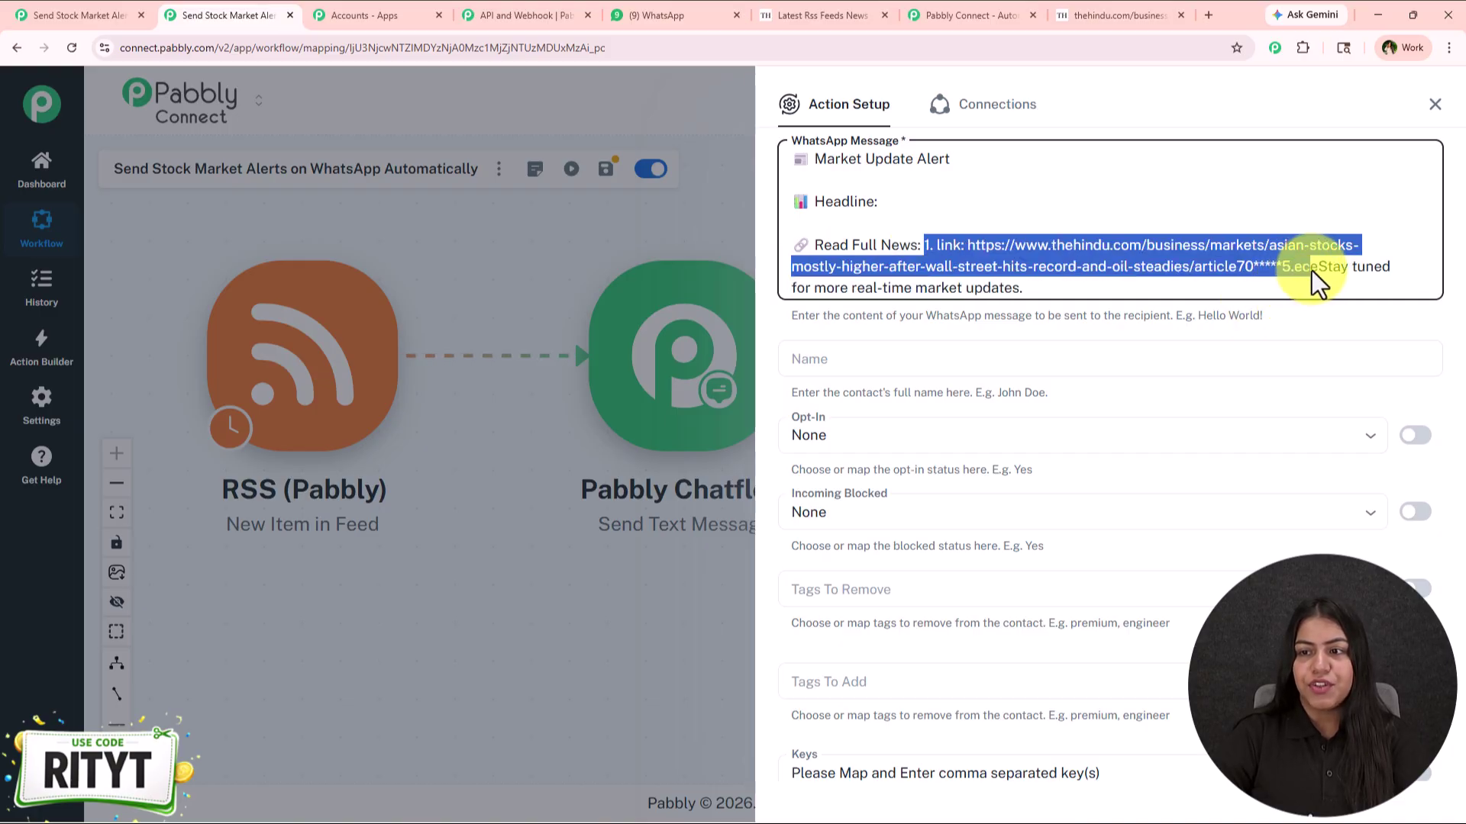
key("BackSpace")
key("Return")
key("Return")
key("Return")
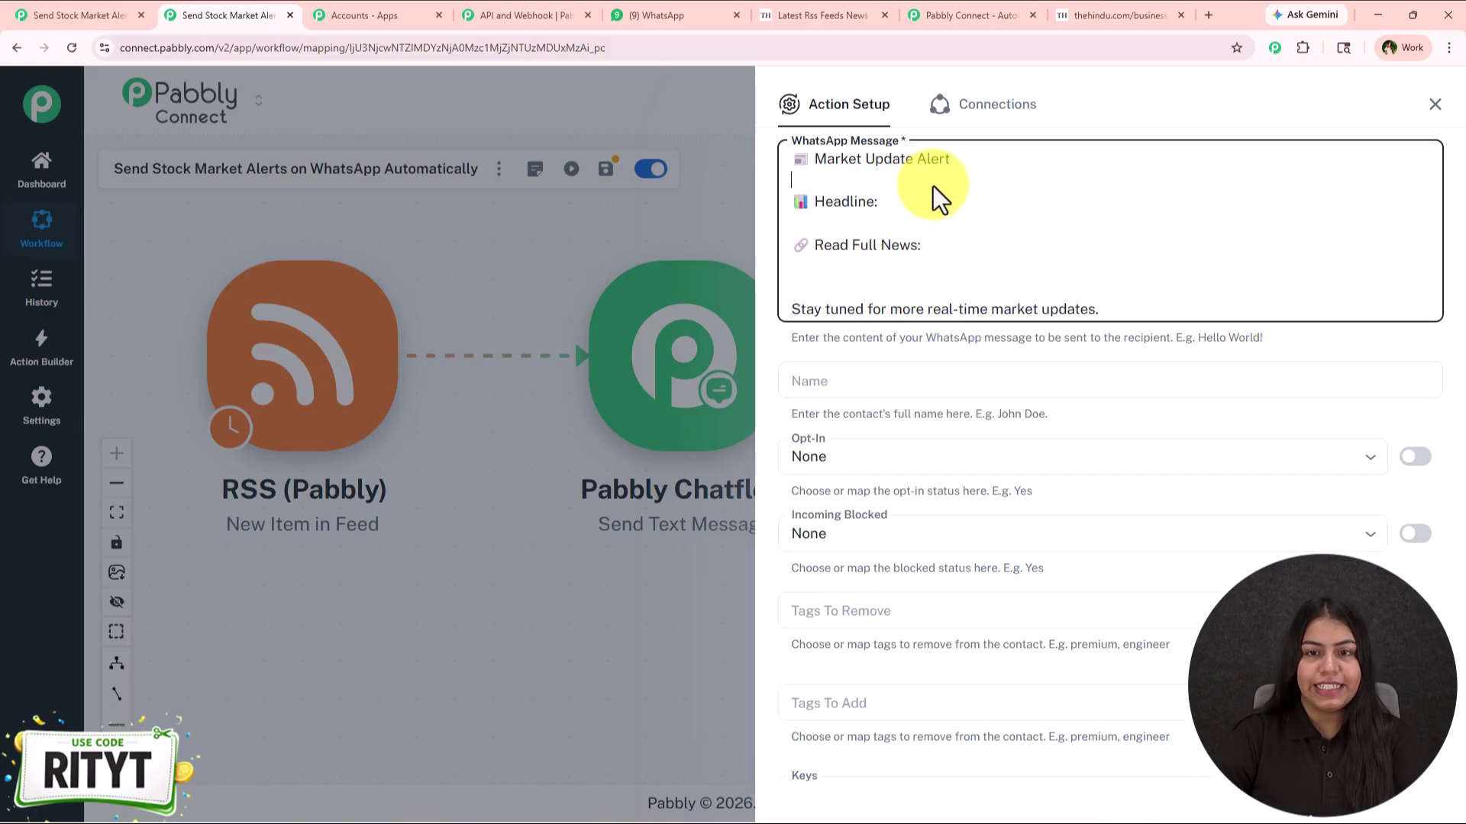
left_click(937, 238)
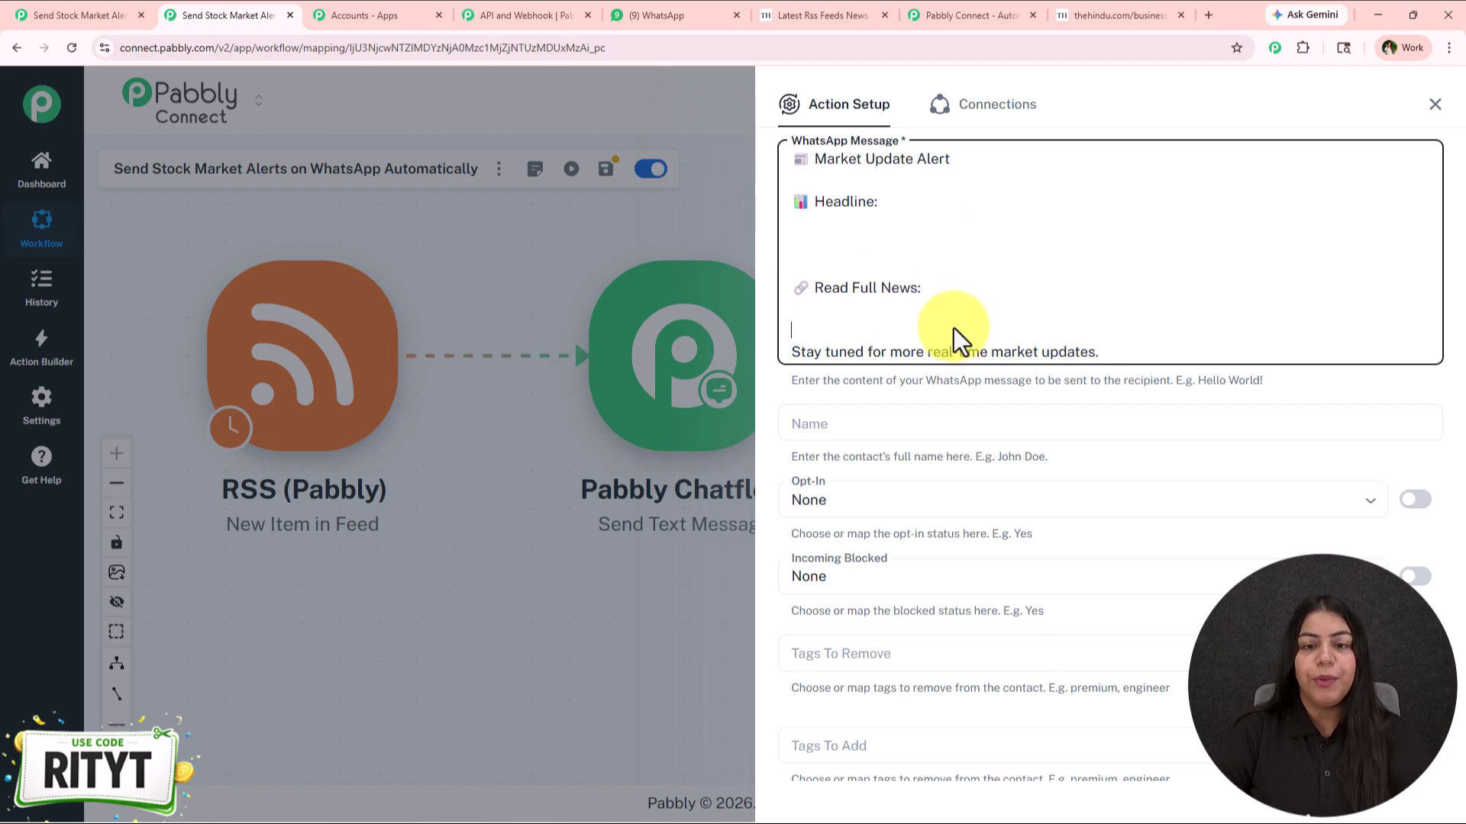
key("Delete")
type("RITYT")
key("BackSpace")
key("BackSpace")
key("BackSpace")
key("BackSpace")
key("BackSpace")
left_click(655, 143)
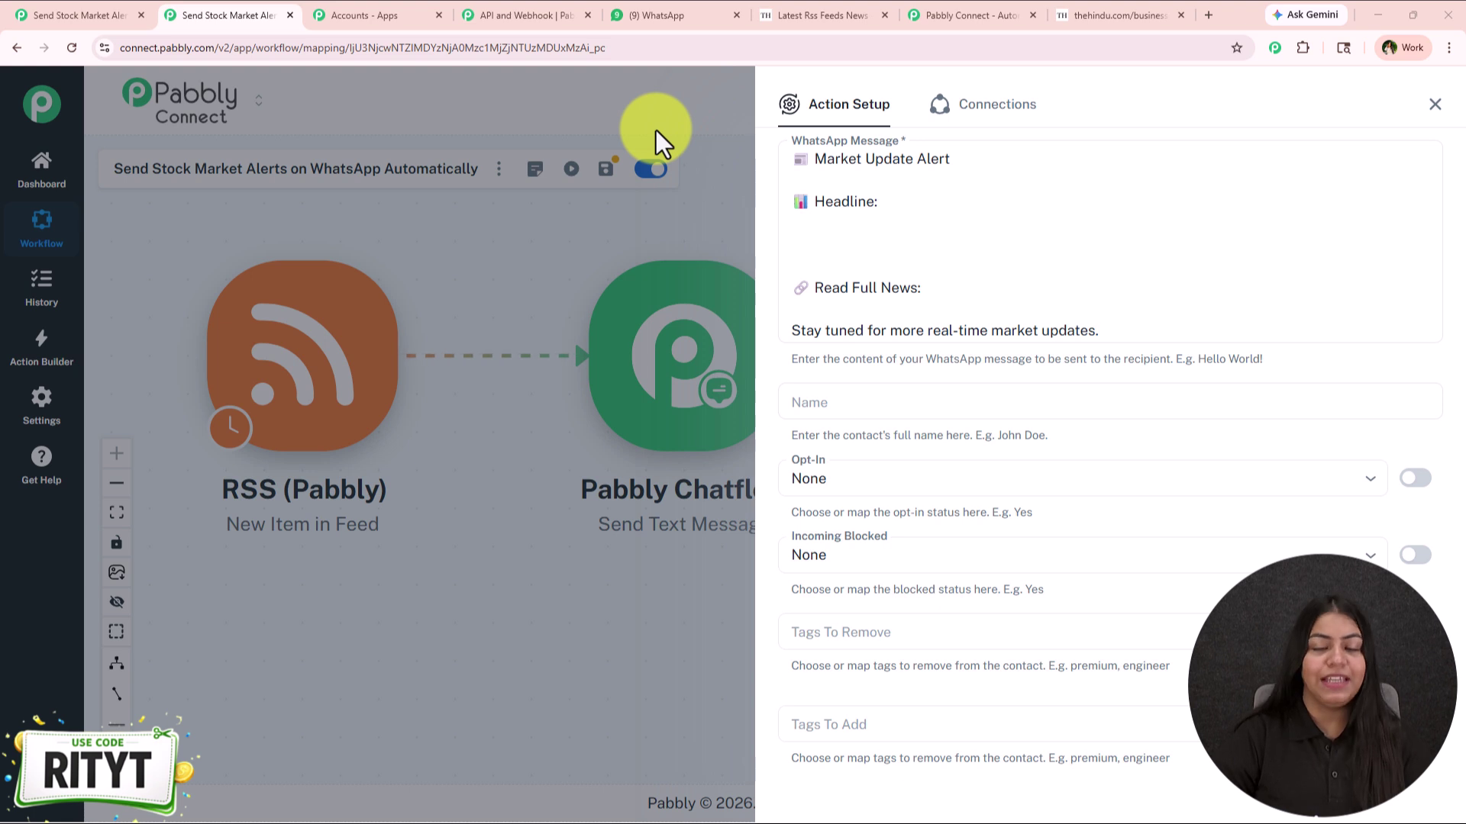
Map the RSS item's title after Headline in the WhatsApp message
left_click(960, 205)
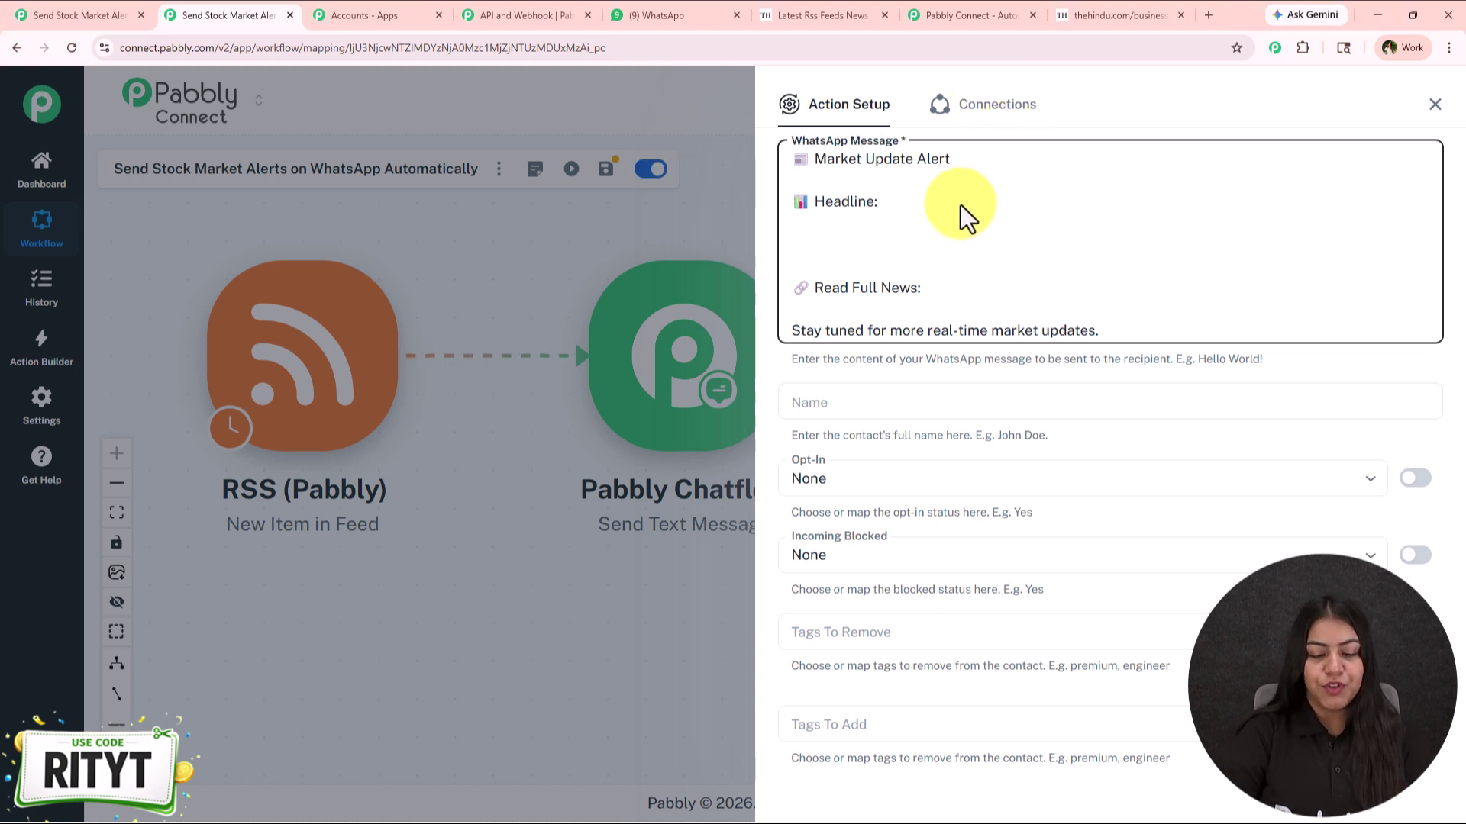
type("/tit")
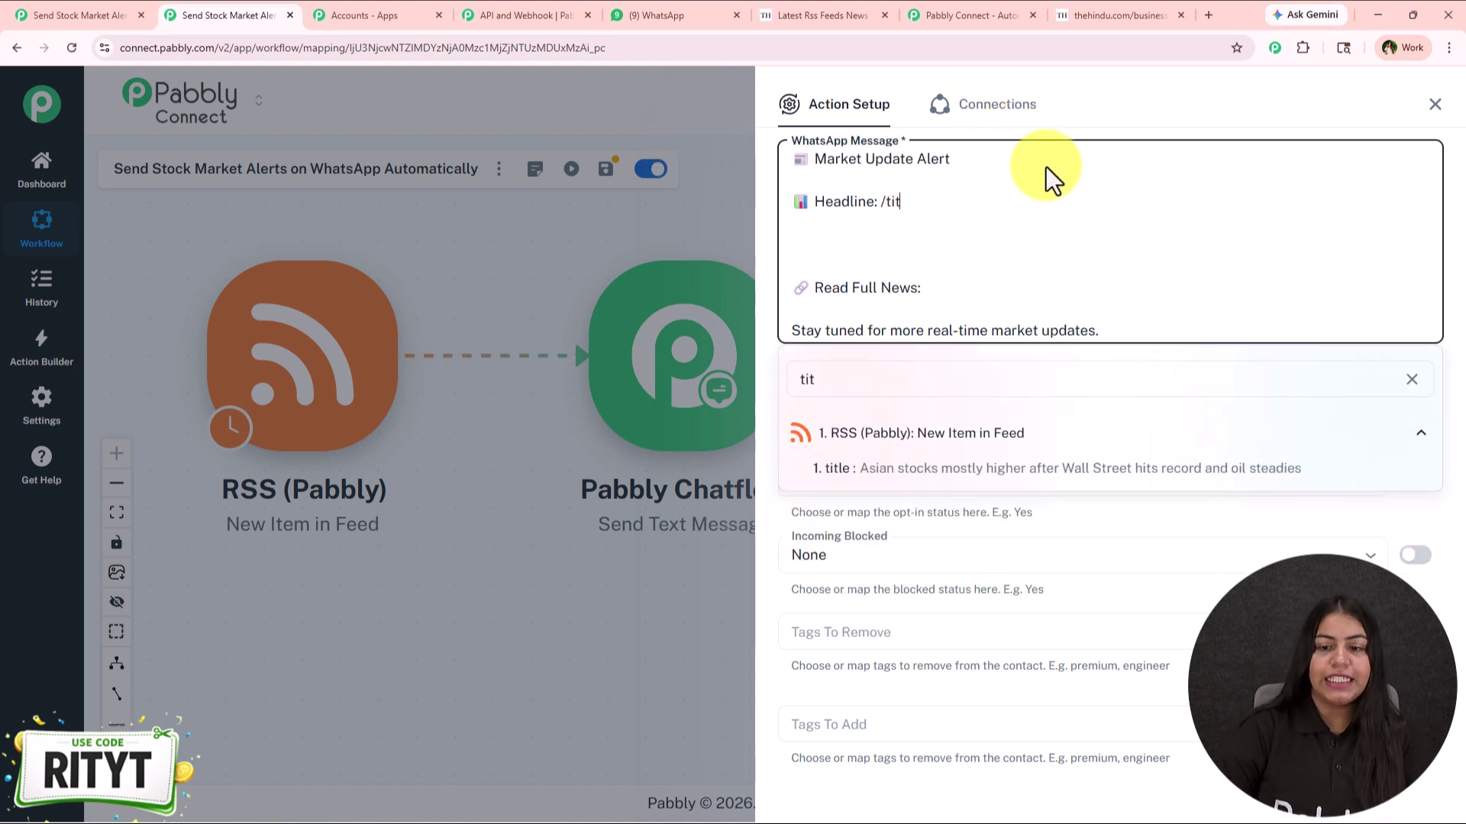
left_click(895, 469)
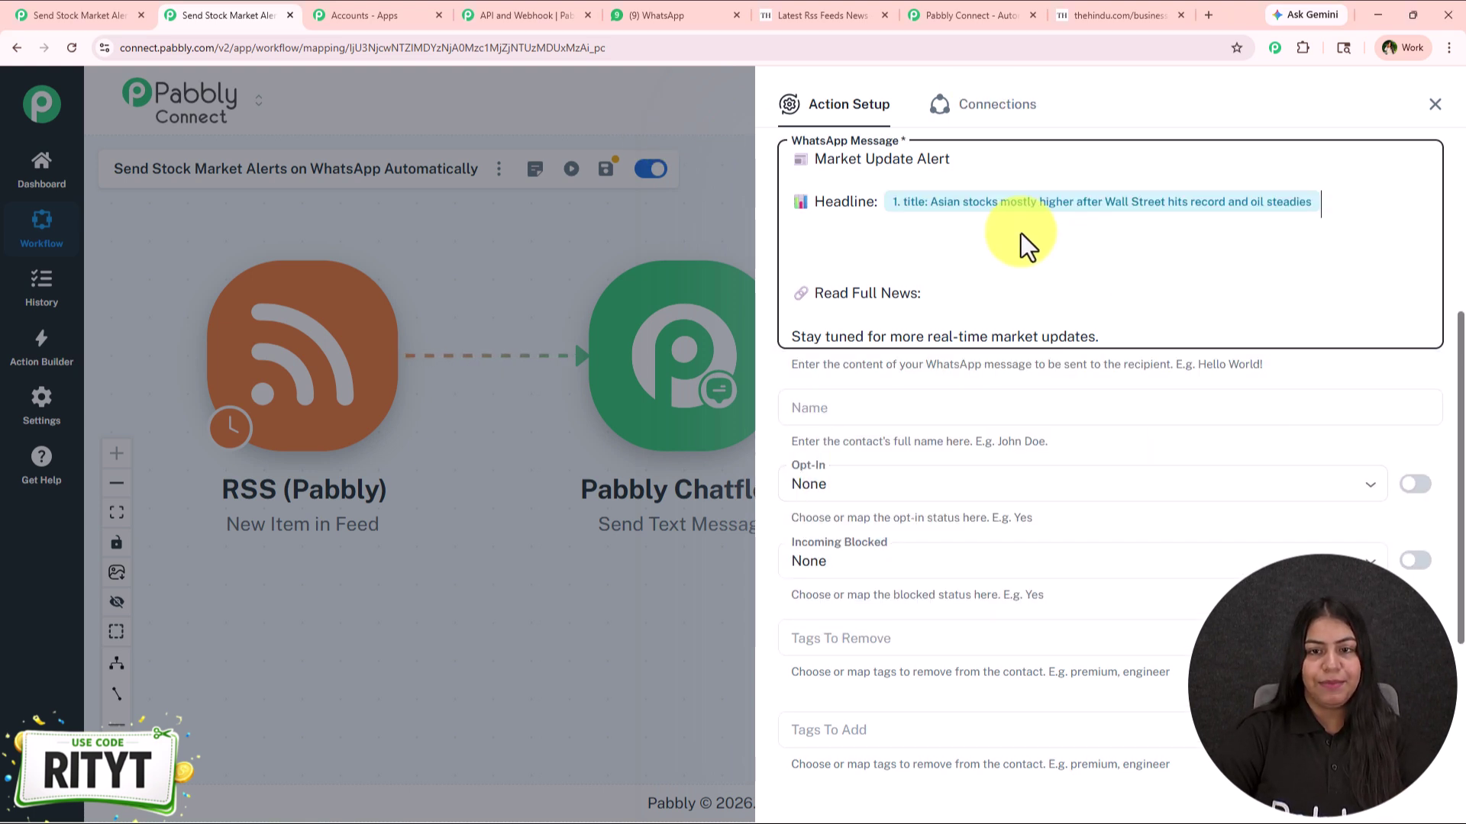
Map the RSS description beneath the headline and the RSS link after Read Full News
left_click(845, 250)
type("/des")
left_click(928, 481)
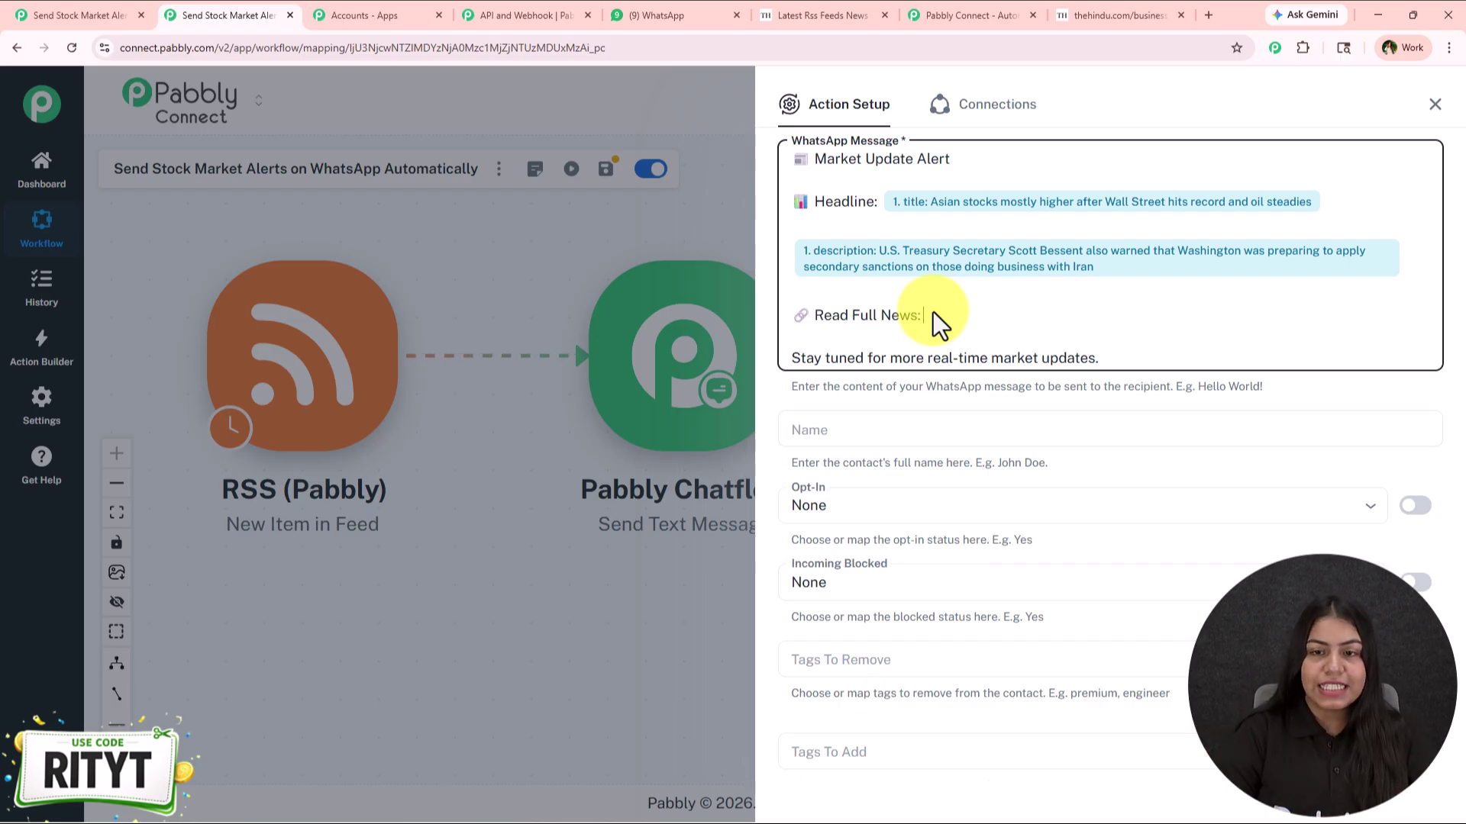
type("/lin")
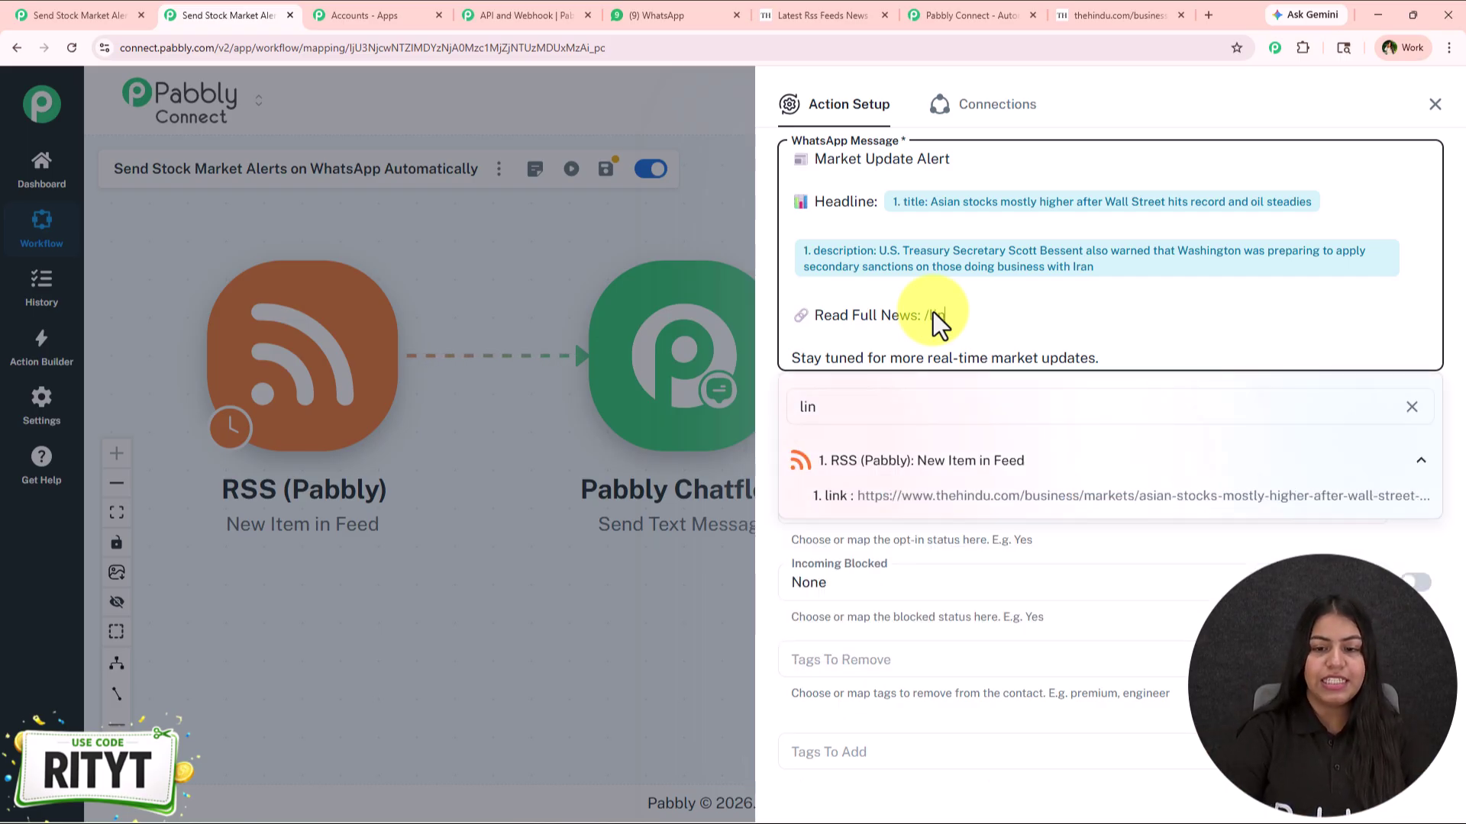
left_click(979, 497)
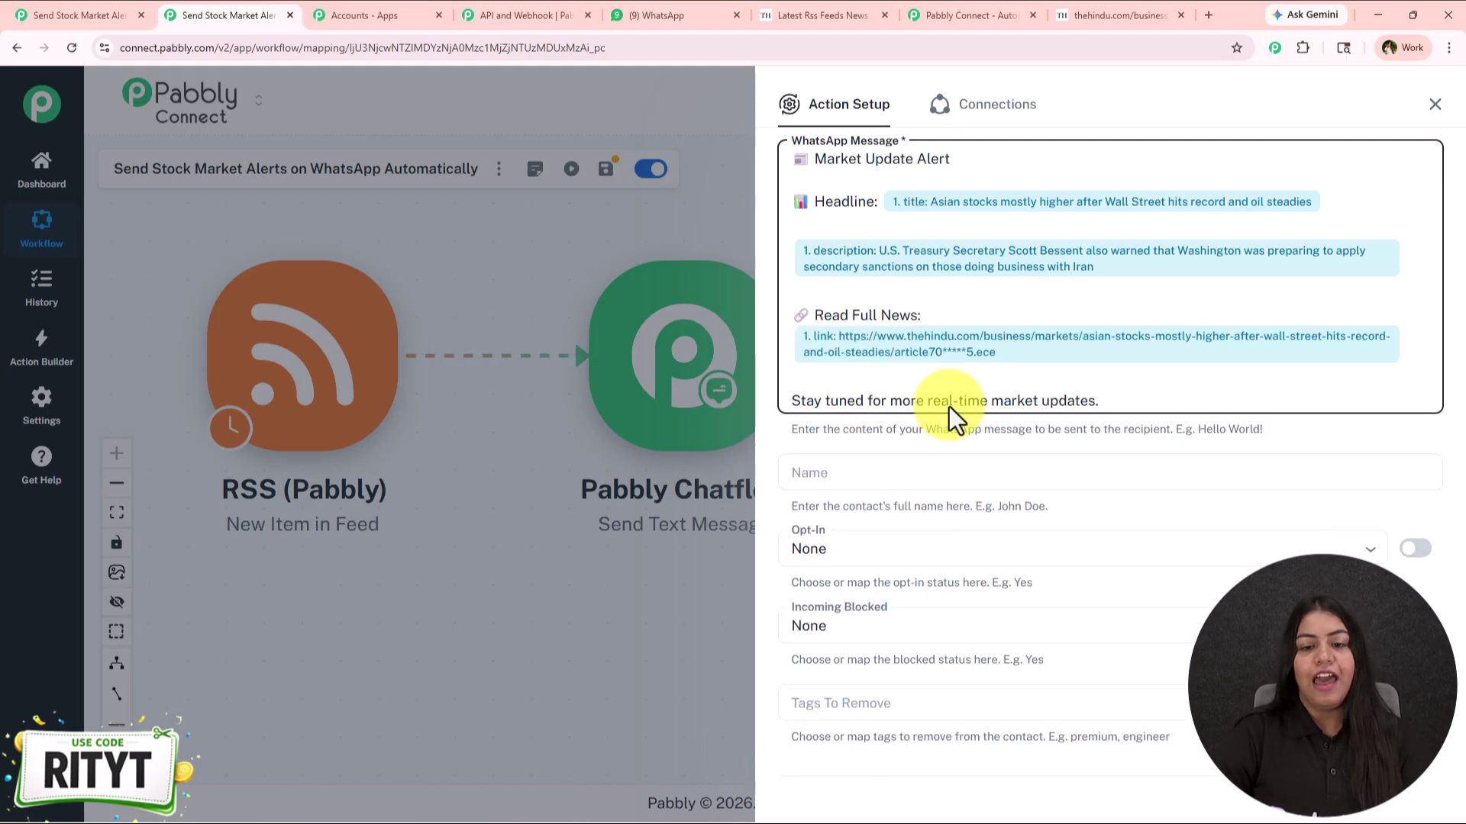
Enable mapping for the Keys field and clear its placeholder text, leaving the optional tag fields empty
scroll(927, 475, "down", 4)
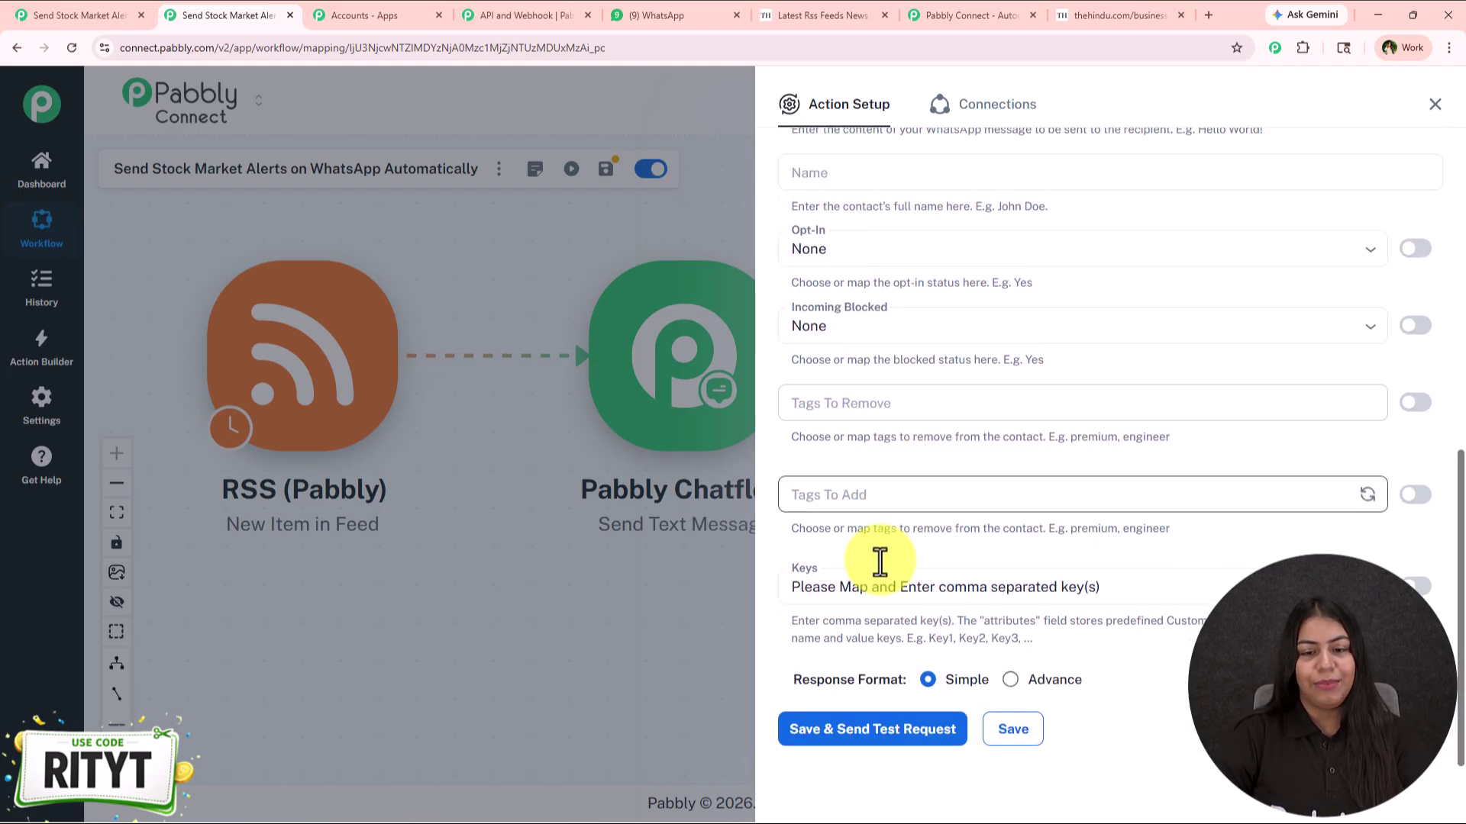
left_click(918, 398)
key("Tab")
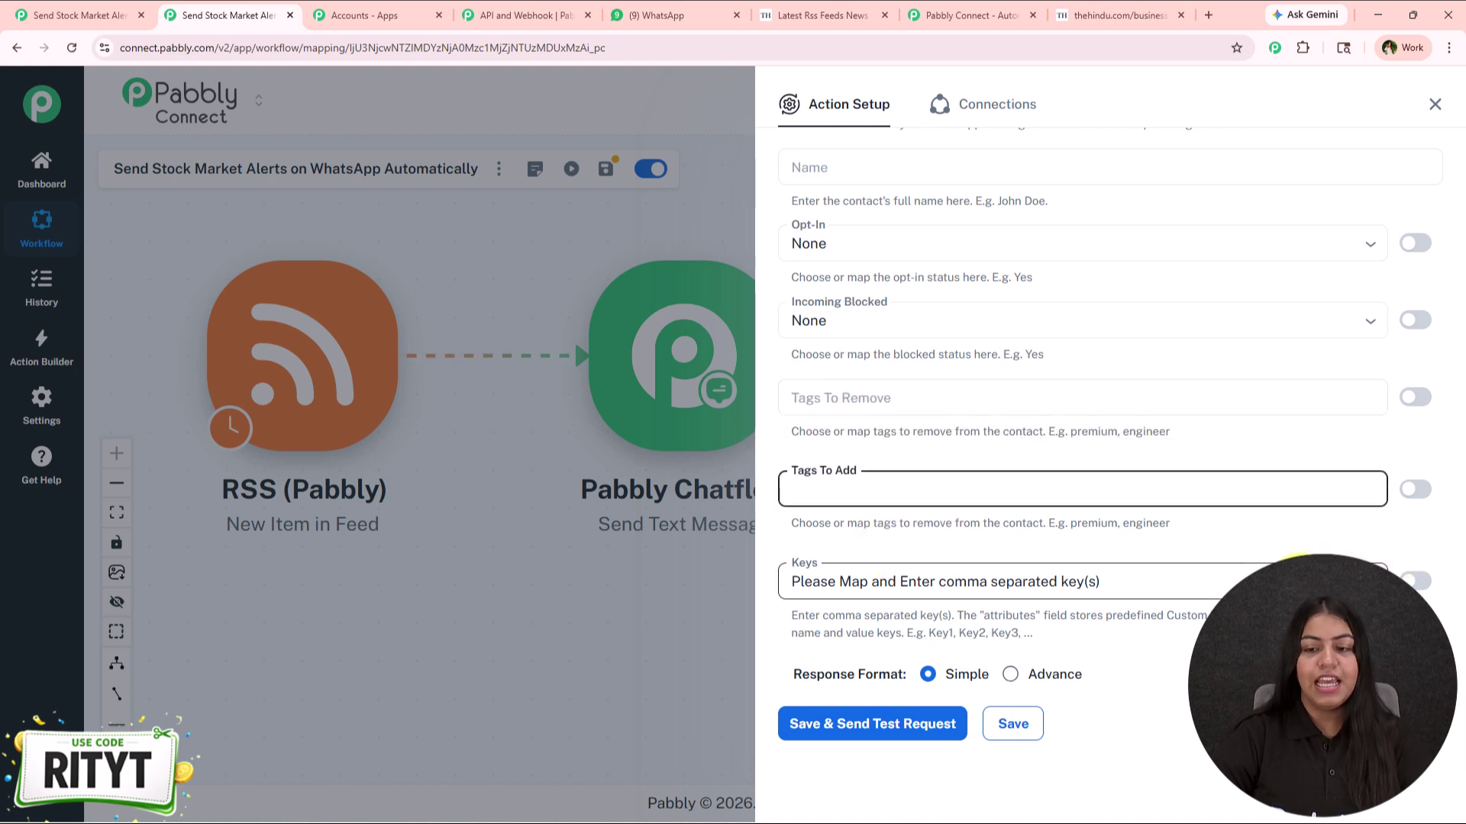
left_click(1188, 611)
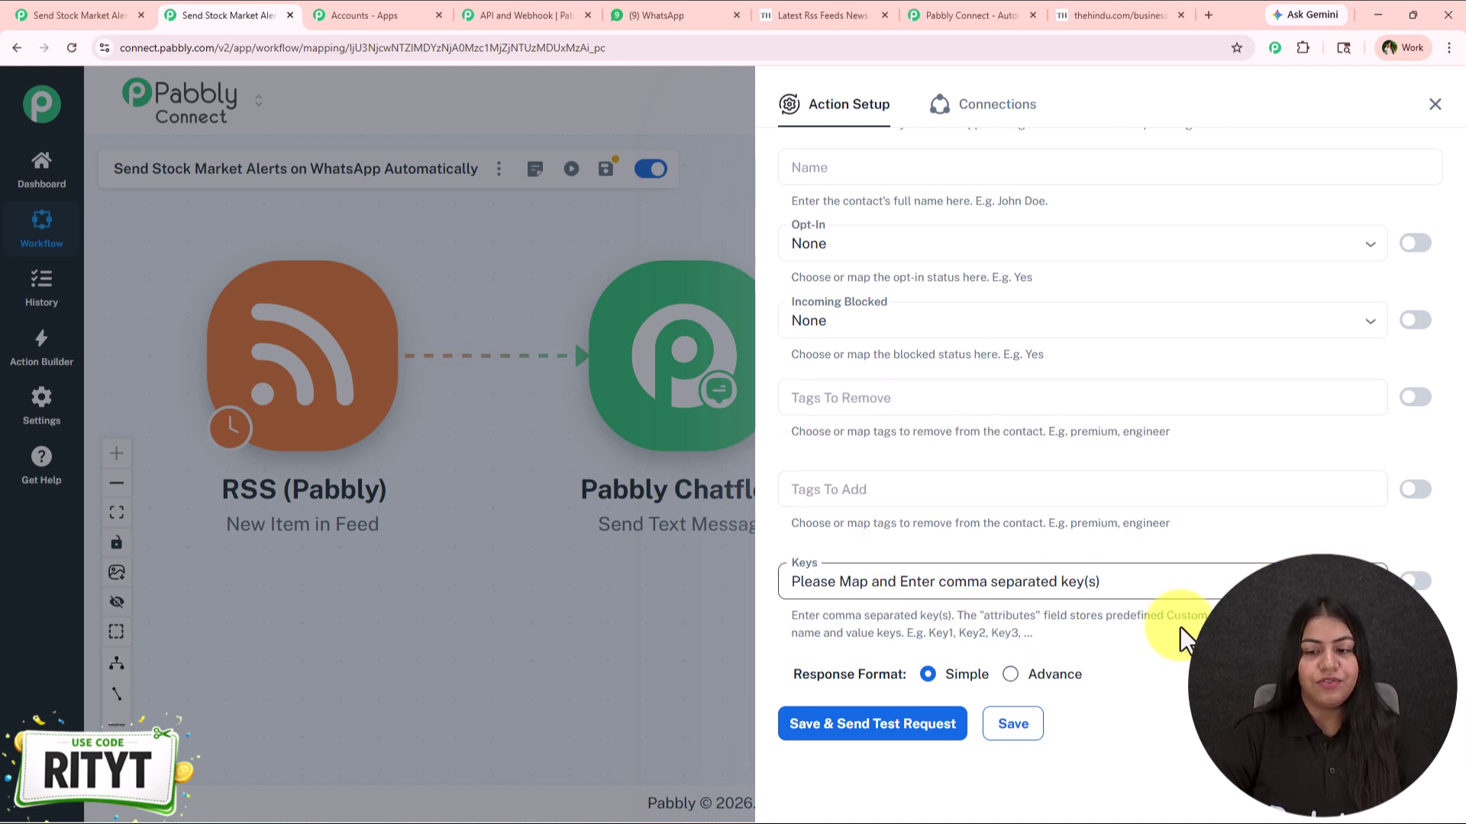
left_click(1430, 594)
left_click_drag(1122, 583, 583, 587)
key("BackSpace")
Save and send a test request, and check both the returned response and the message delivered in WhatsApp
left_click(859, 744)
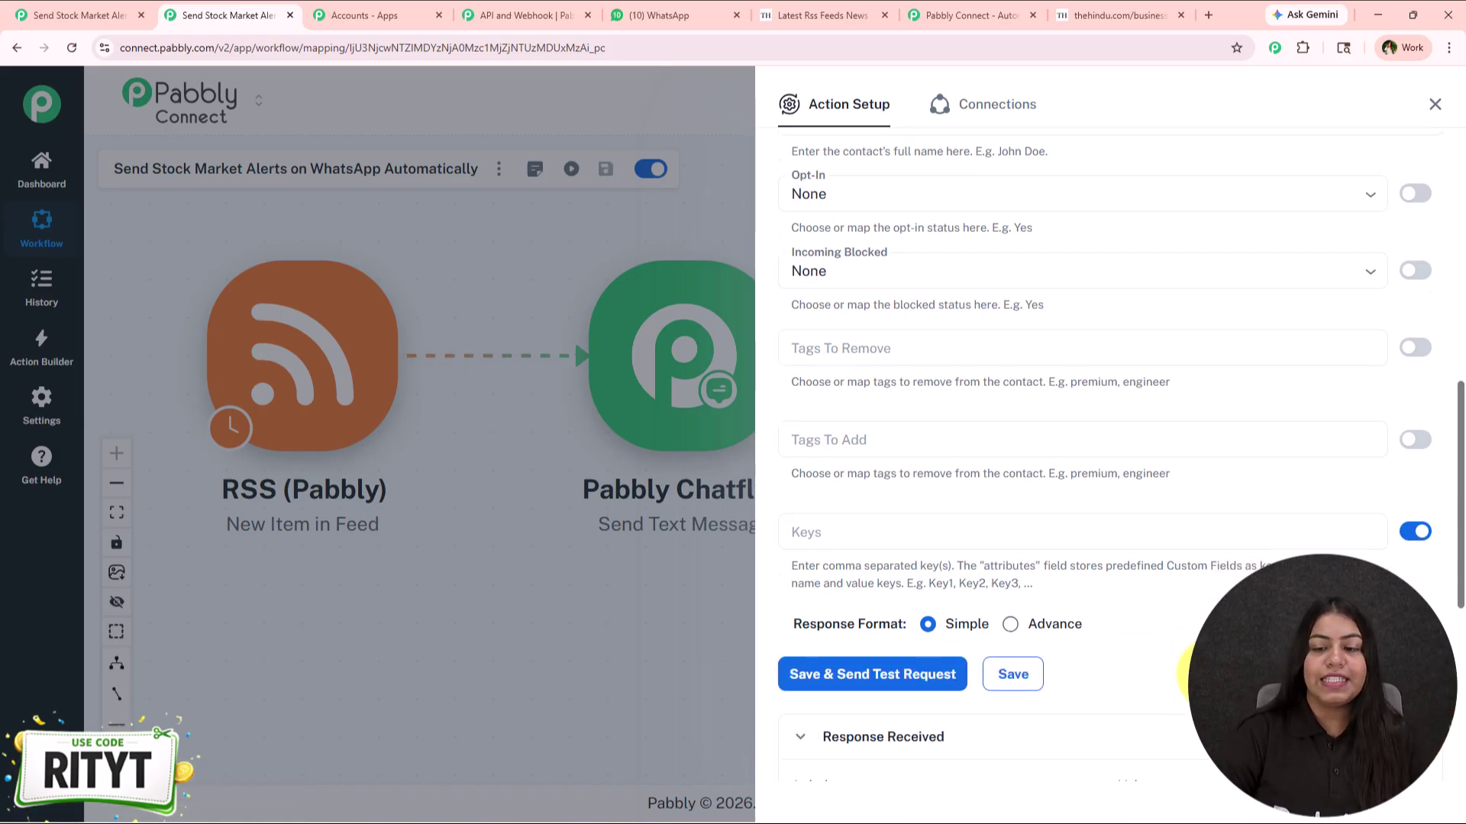
scroll(1188, 668, "down", 1)
left_click_drag(1257, 550, 1083, 527)
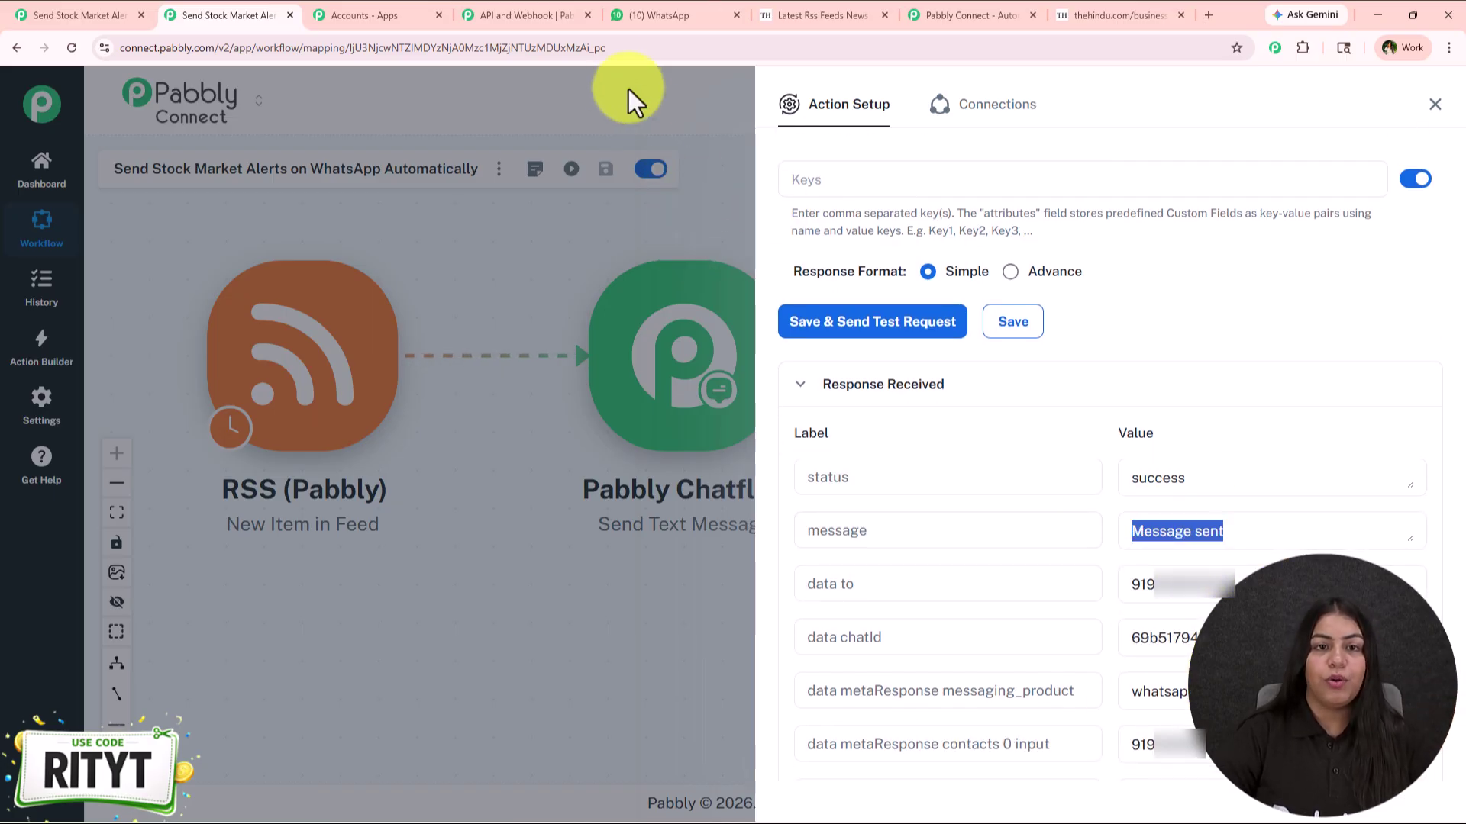
left_click(1435, 105)
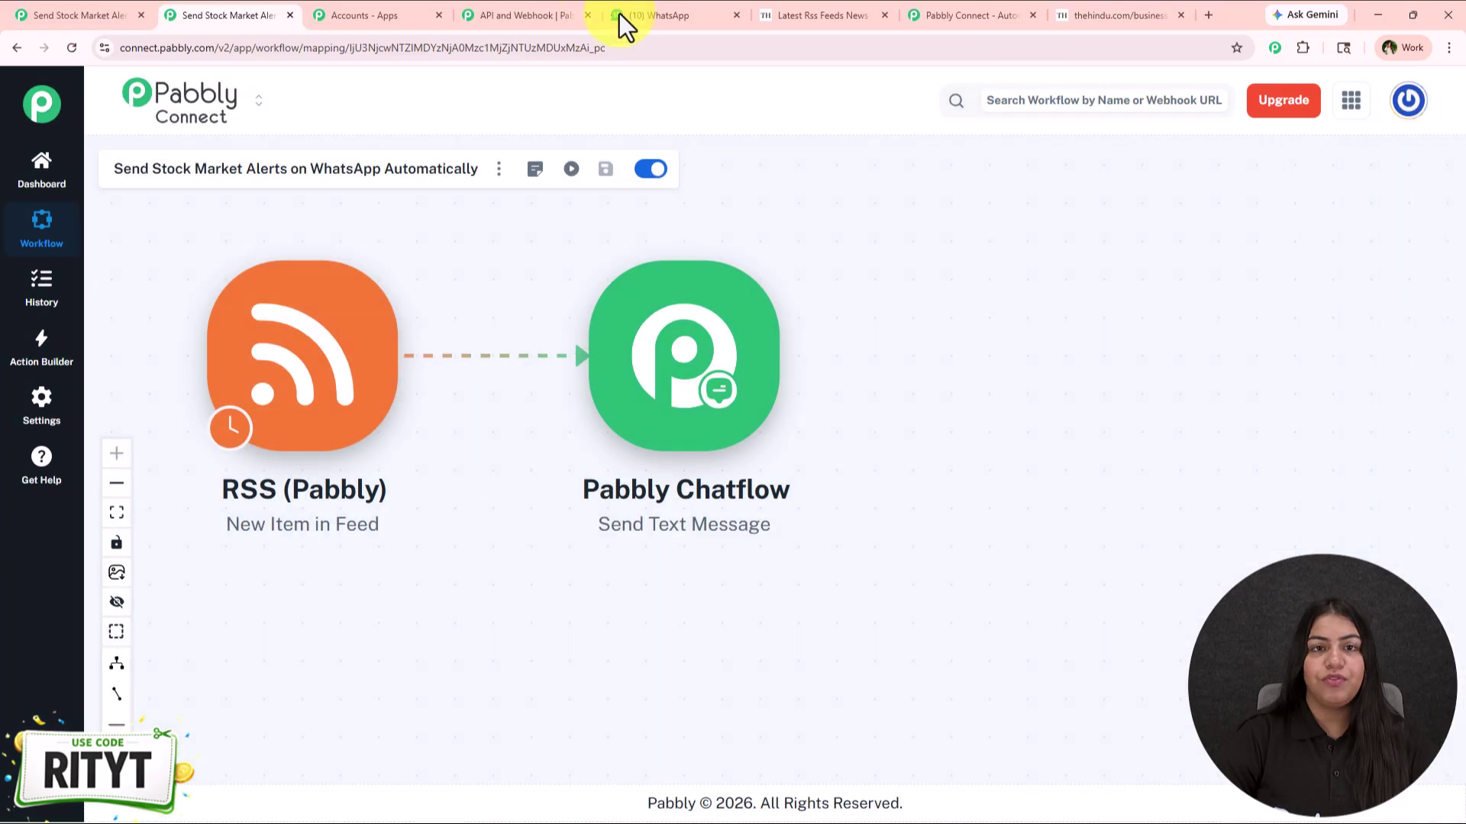
left_click(620, 15)
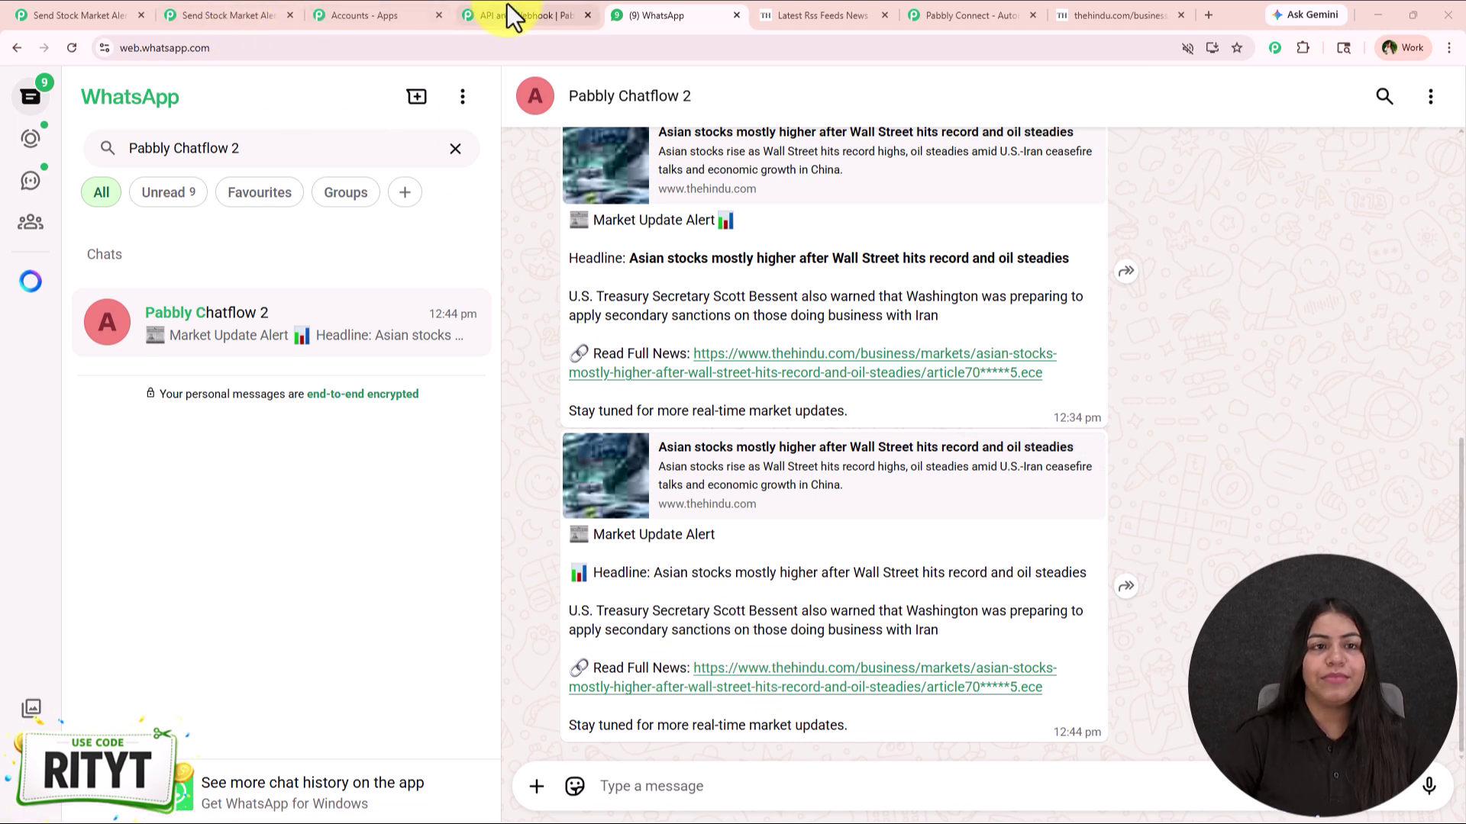
Return to the workflow and move the Pabbly Chatflow node lower on the canvas, diagonally below the RSS trigger
left_click(193, 13)
left_click_drag(648, 503, 642, 652)
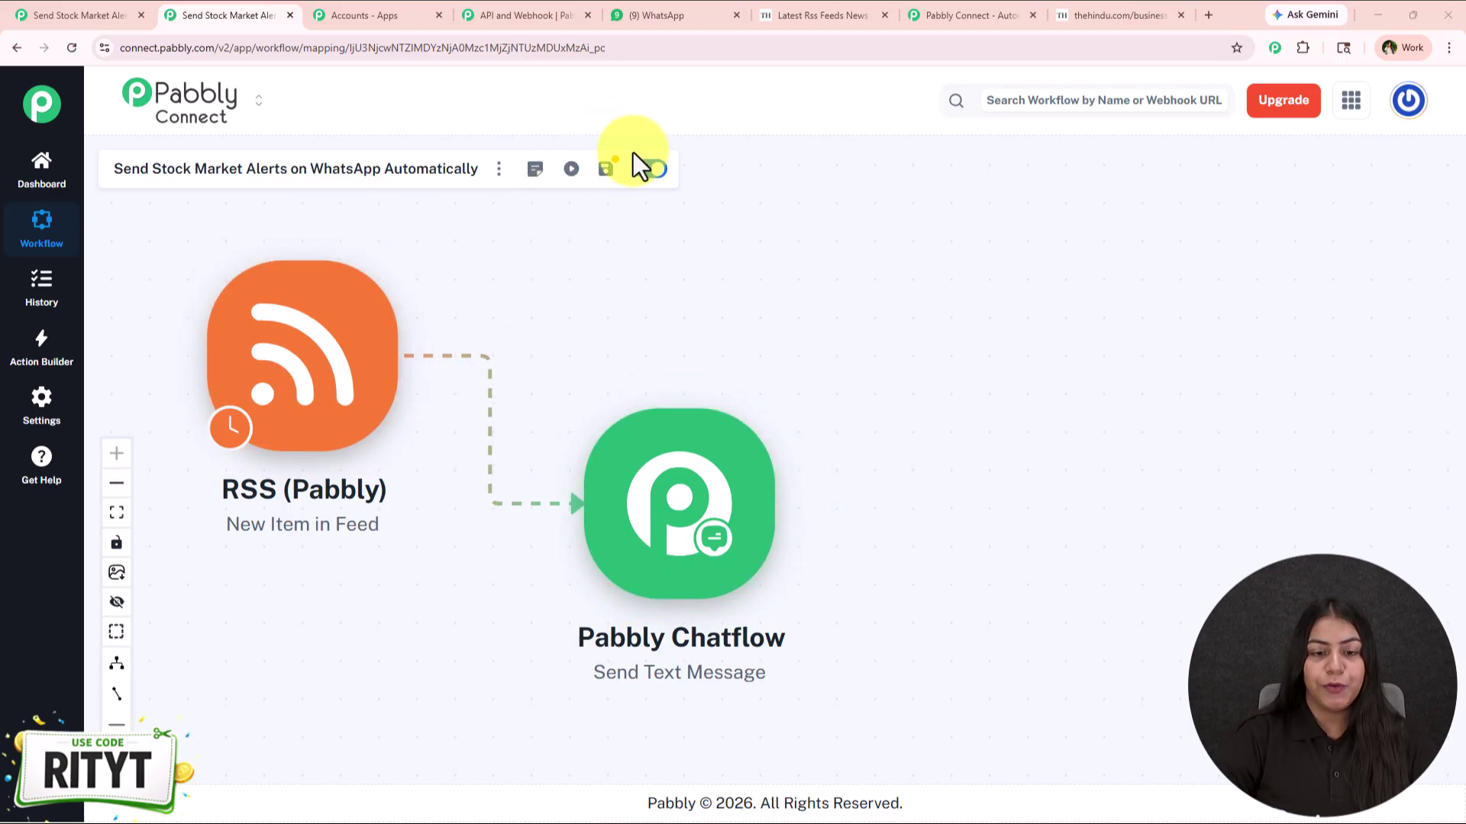